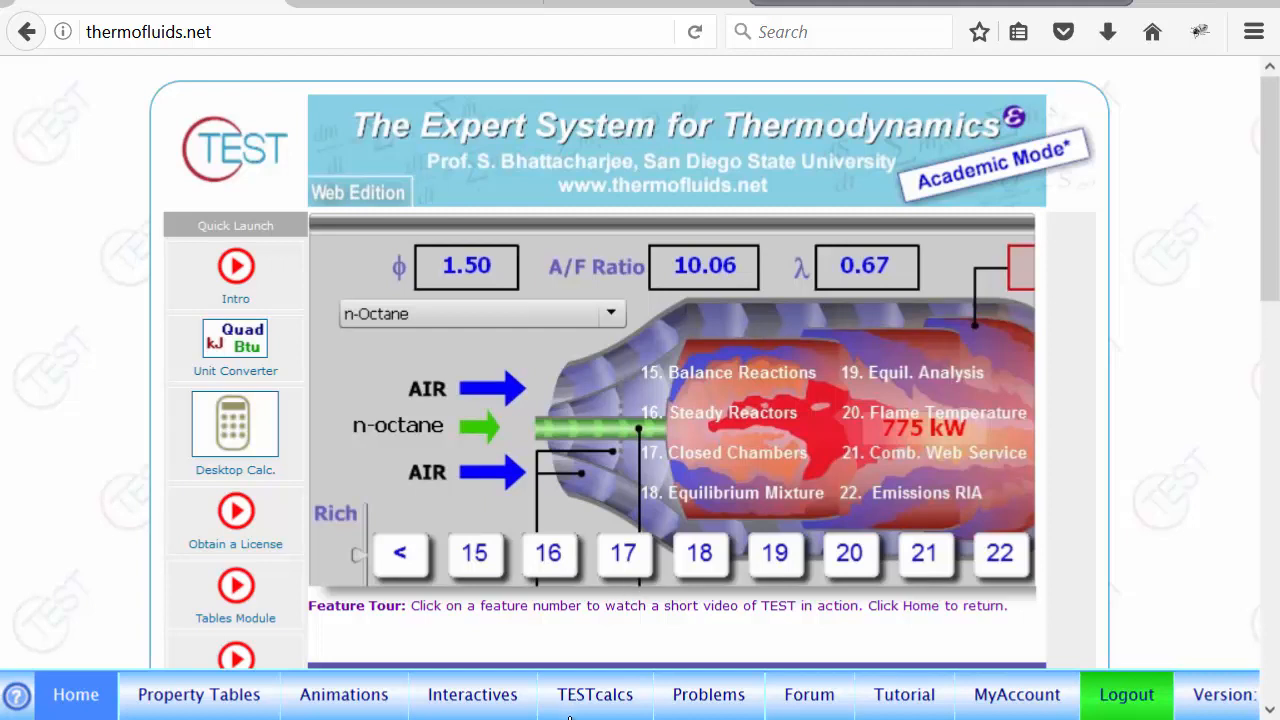
# From the TESTcalcs map, open the Combustion and Chemical Equilibrium calculators for specific open-steady systems
pyautogui.click(597, 699)
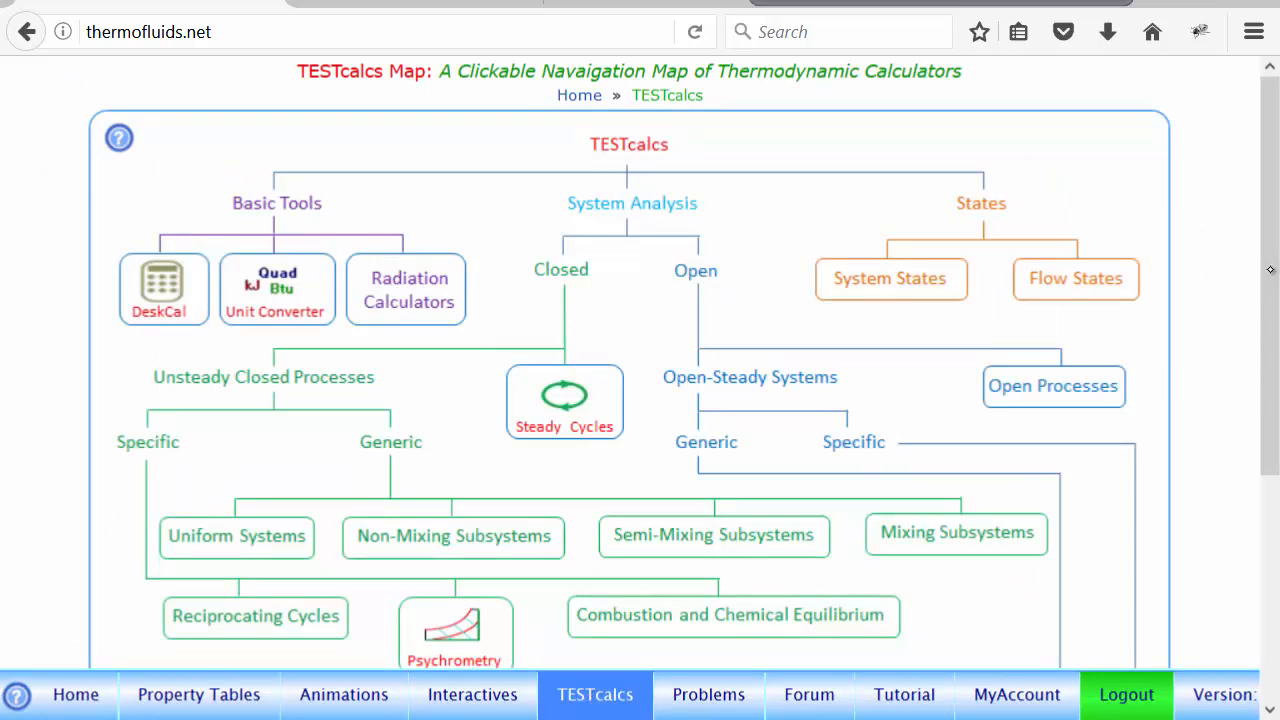
pyautogui.moveTo(1270, 270); pyautogui.dragTo(1276, 398)
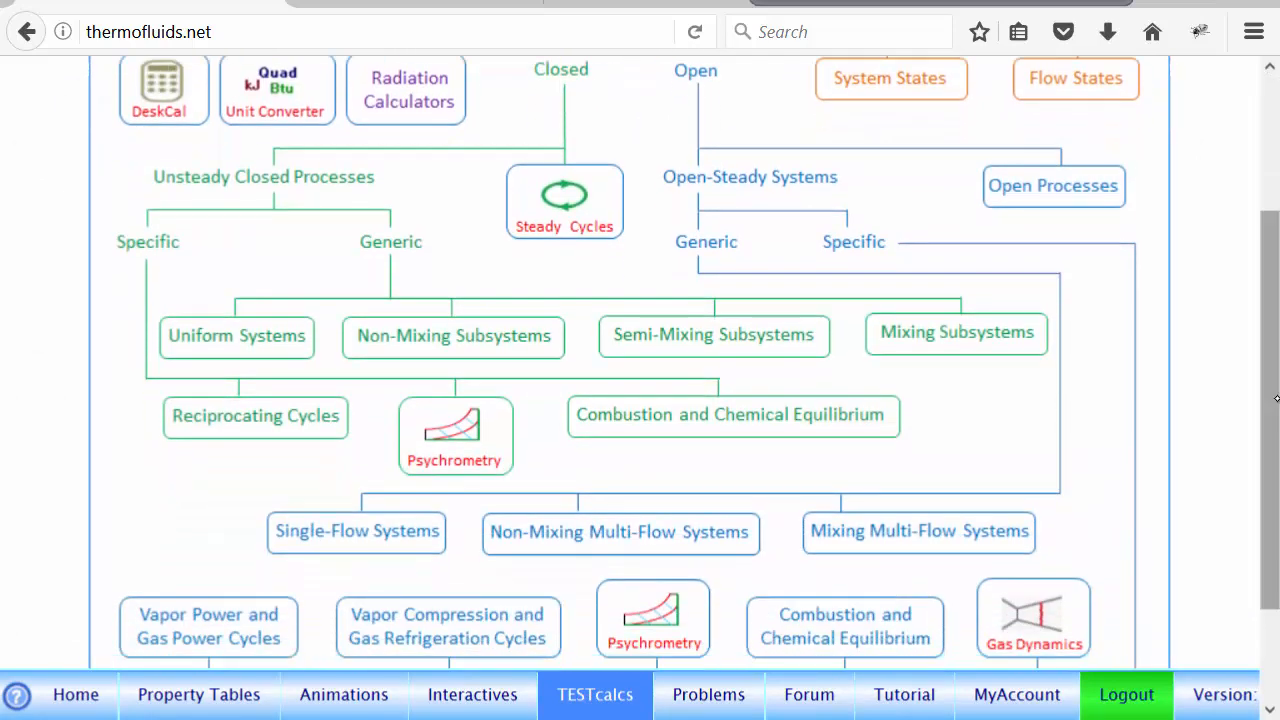
pyautogui.scroll(3, 1272, 319)
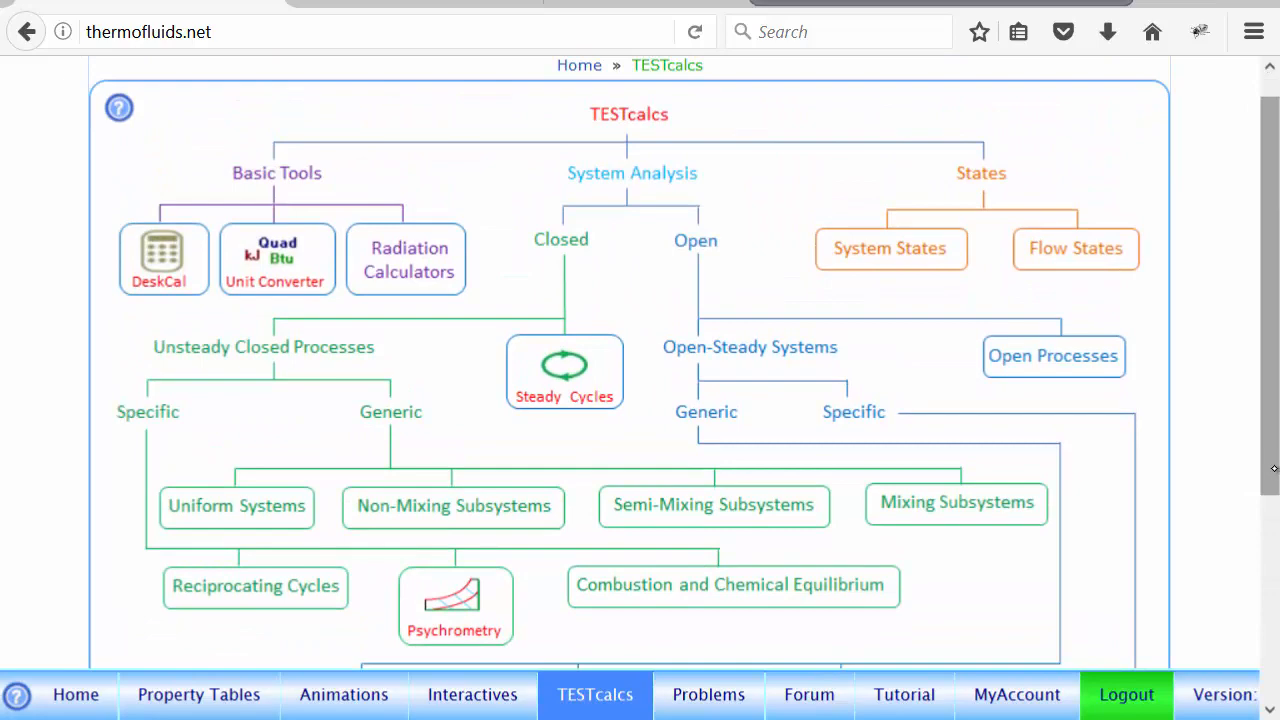
pyautogui.moveTo(1267, 485); pyautogui.dragTo(1268, 648)
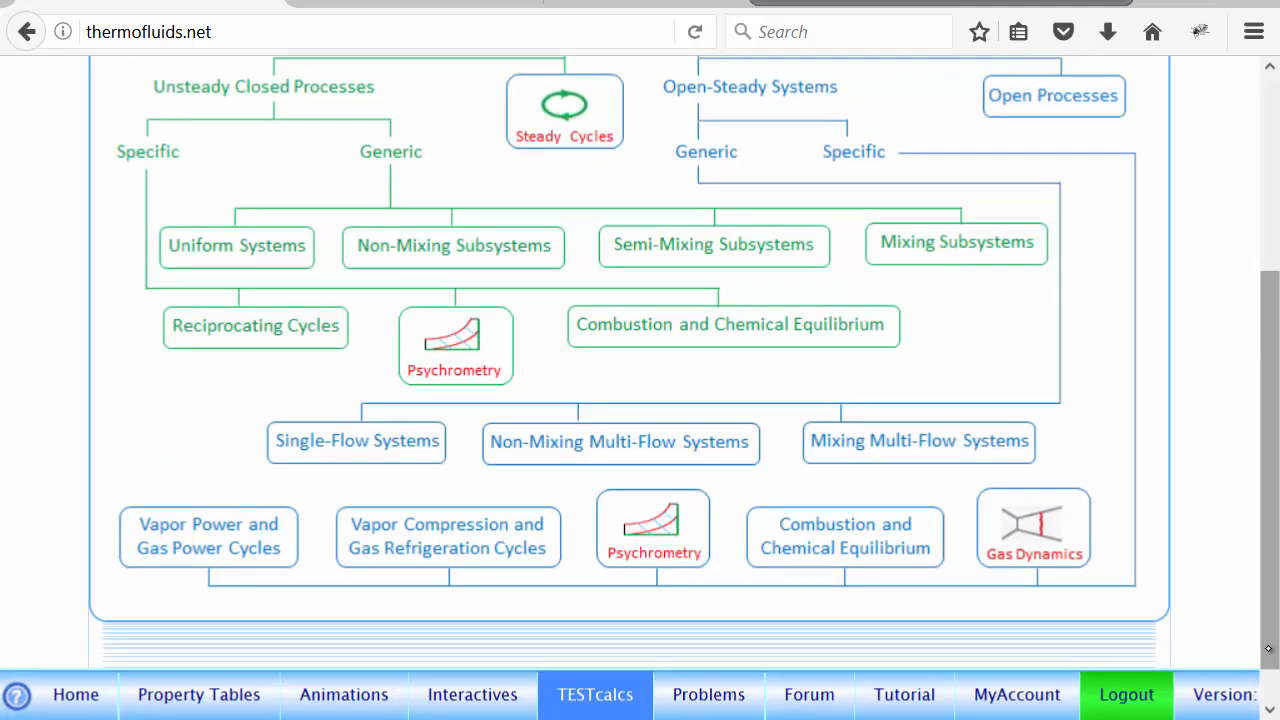
pyautogui.scroll(3, 1267, 399)
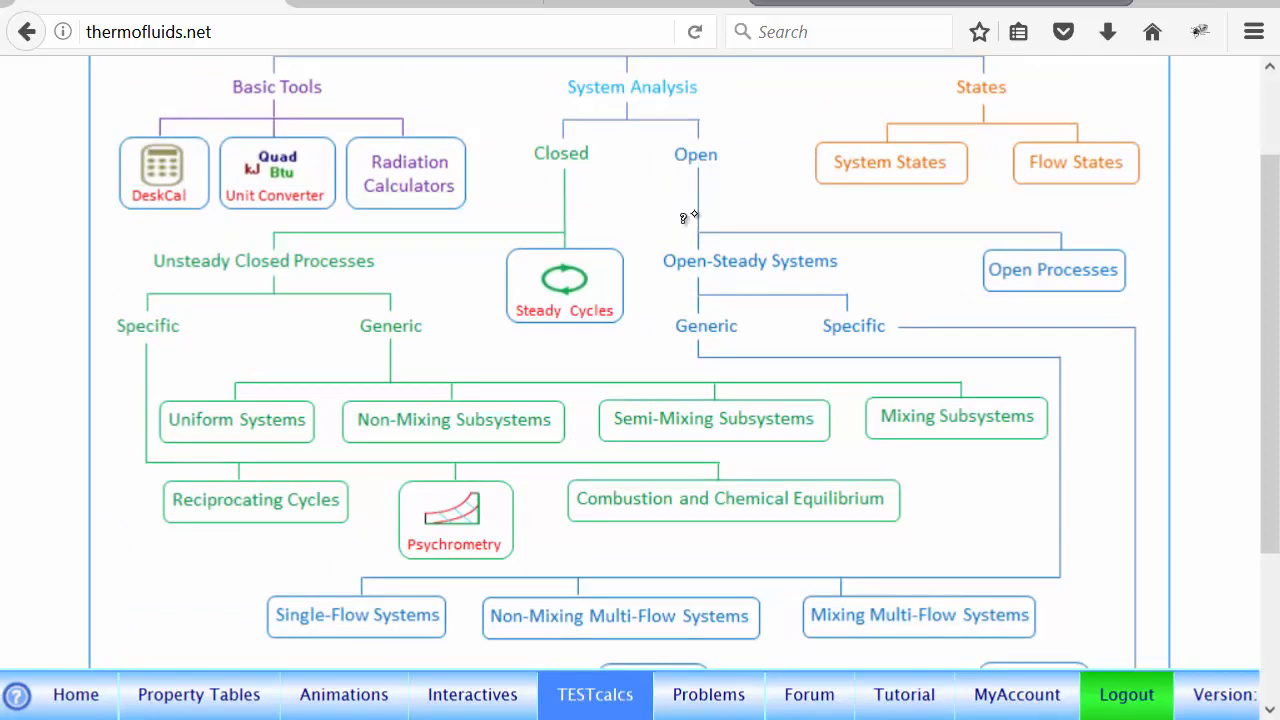
pyautogui.scroll(-2, 1276, 437)
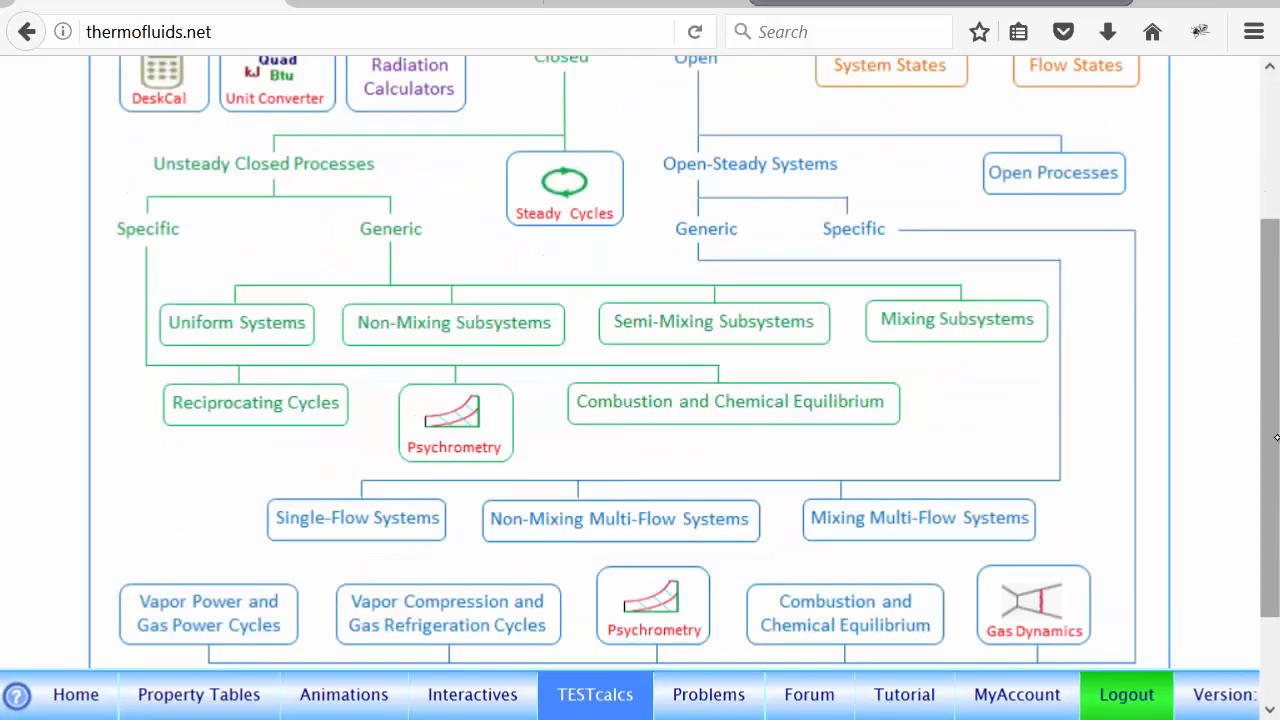
pyautogui.scroll(-2, 1276, 437)
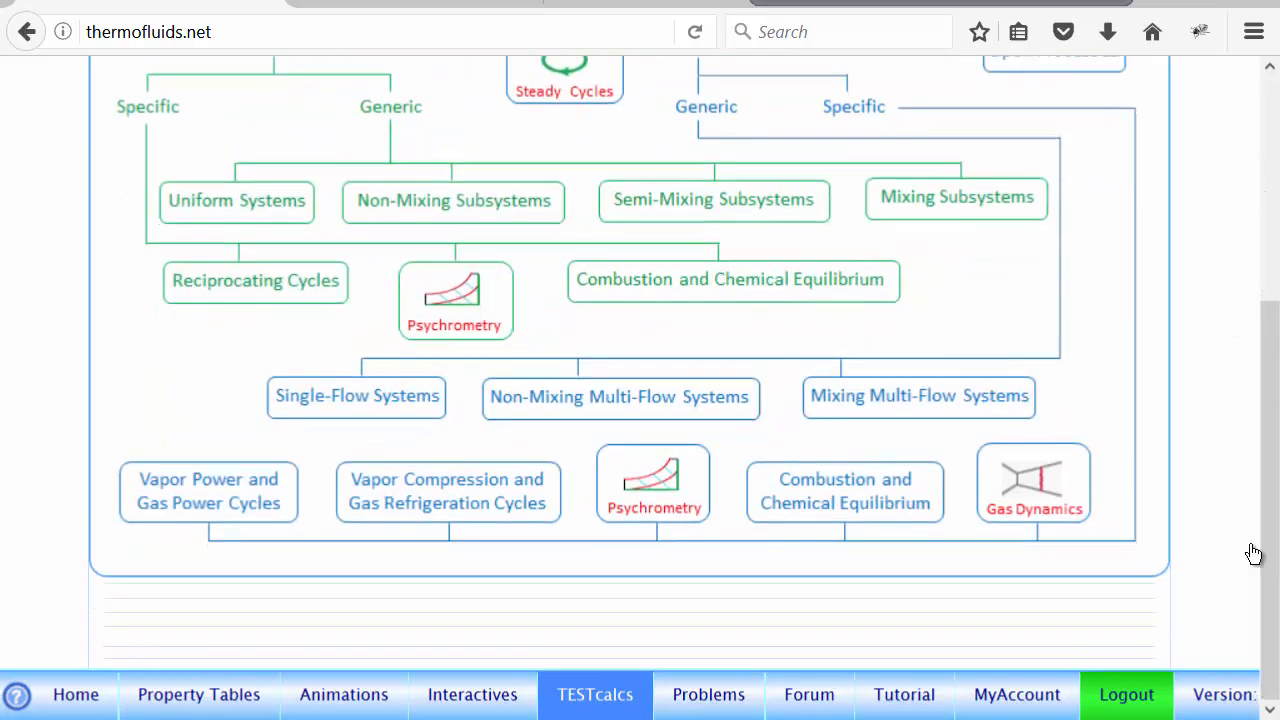
pyautogui.click(865, 497)
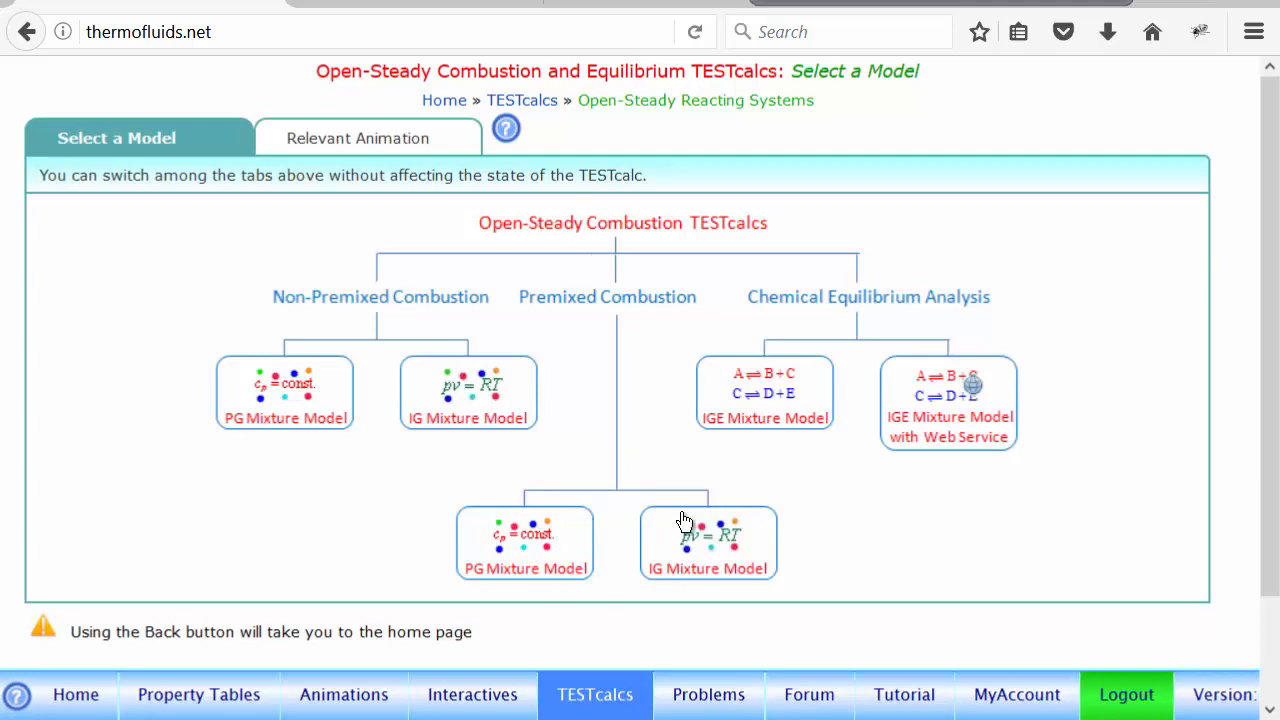
# Choose the IG Mixture Model for premixed combustion and open its n-IG TESTapp (HTML5) version
pyautogui.moveTo(683, 518)
pyautogui.click(712, 565)
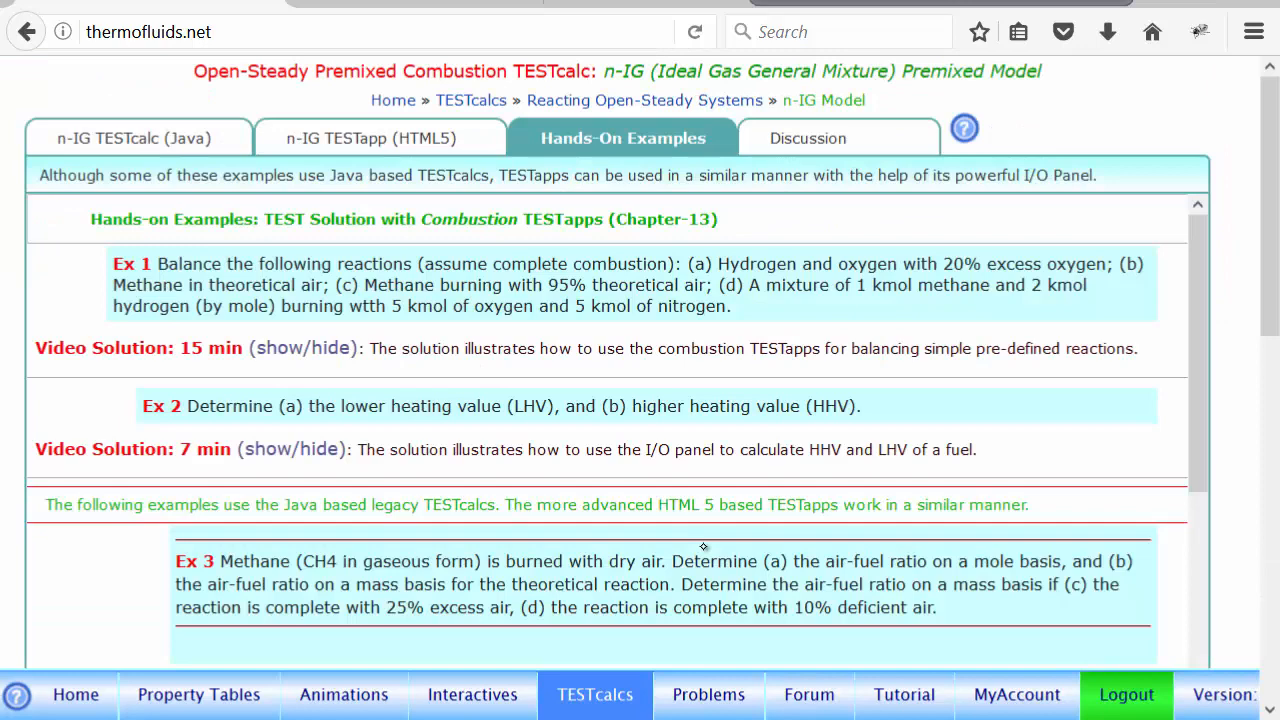
pyautogui.click(392, 152)
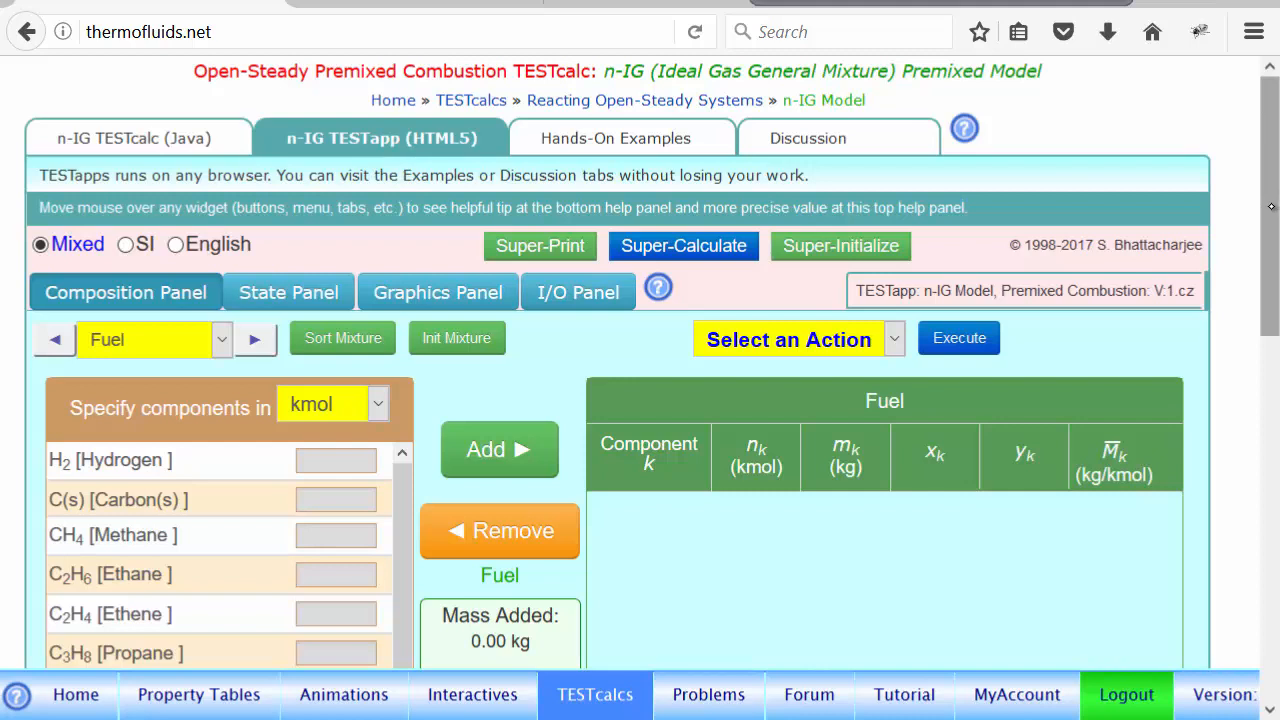
# Look through the TESTapp's State, Graphics and I/O panels, and return to the mixture composition
pyautogui.moveTo(1271, 206); pyautogui.dragTo(1268, 254)
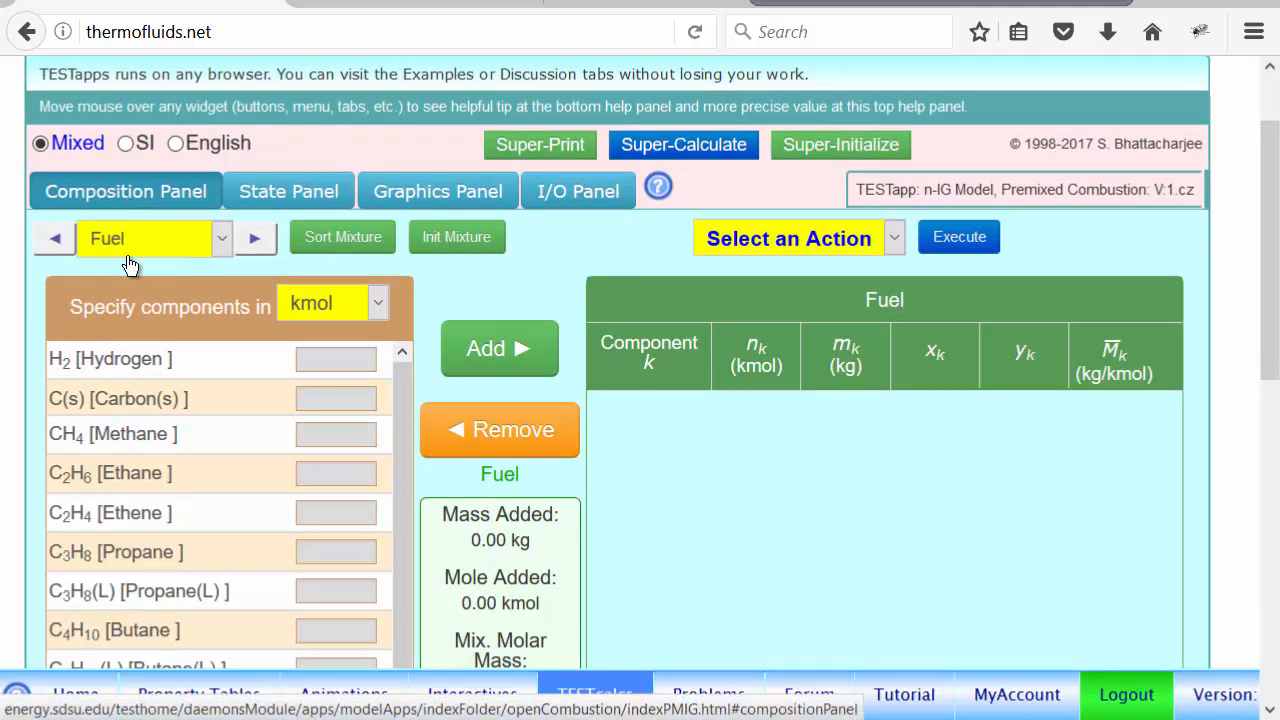
pyautogui.click(308, 199)
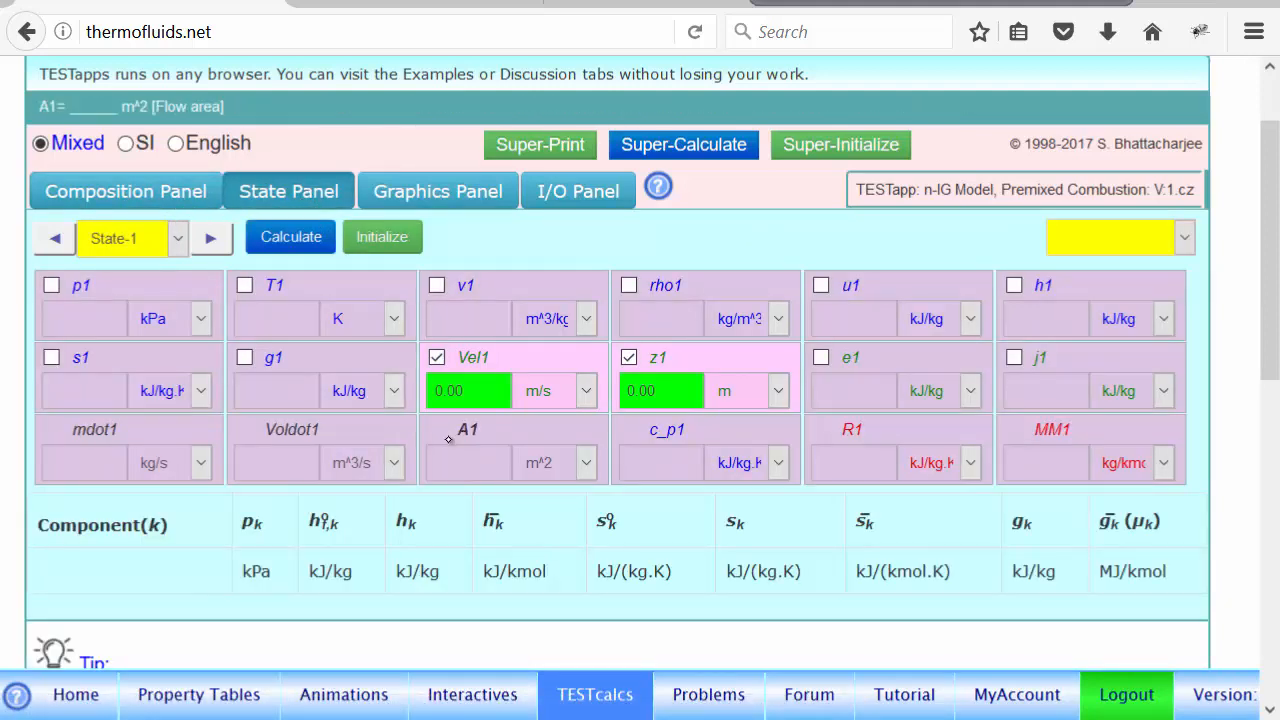
pyautogui.click(440, 194)
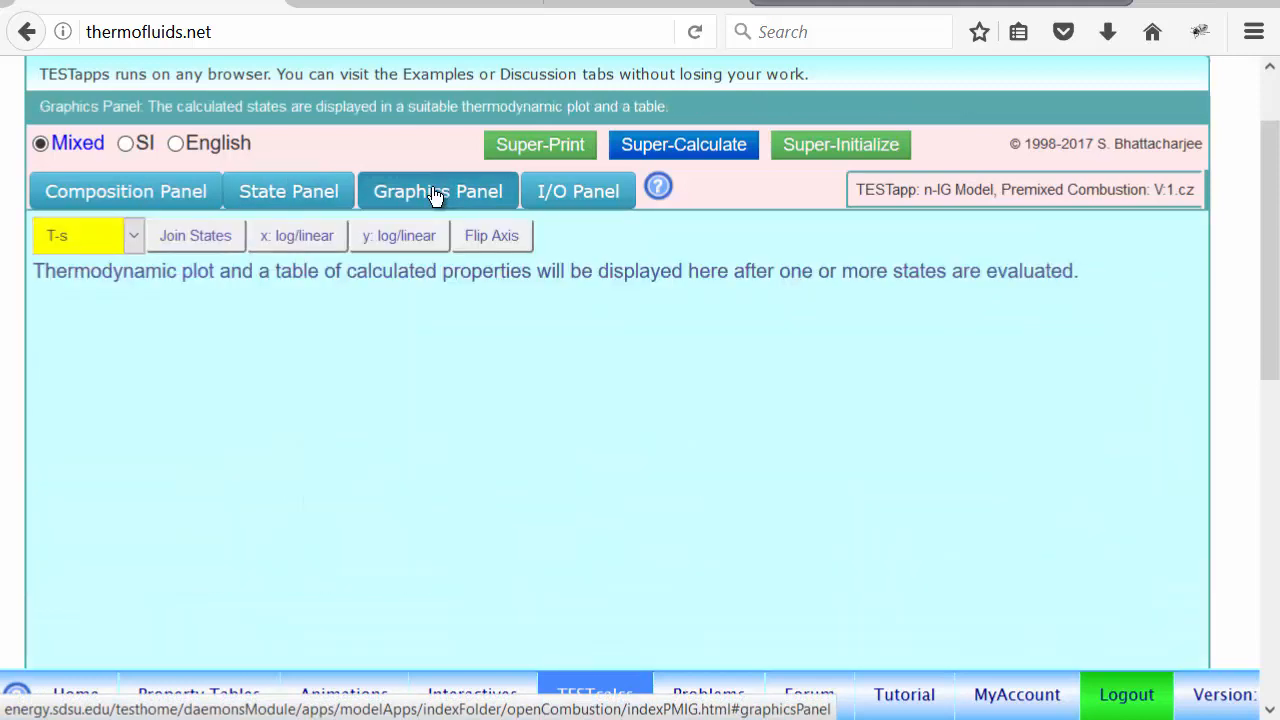
pyautogui.click(580, 193)
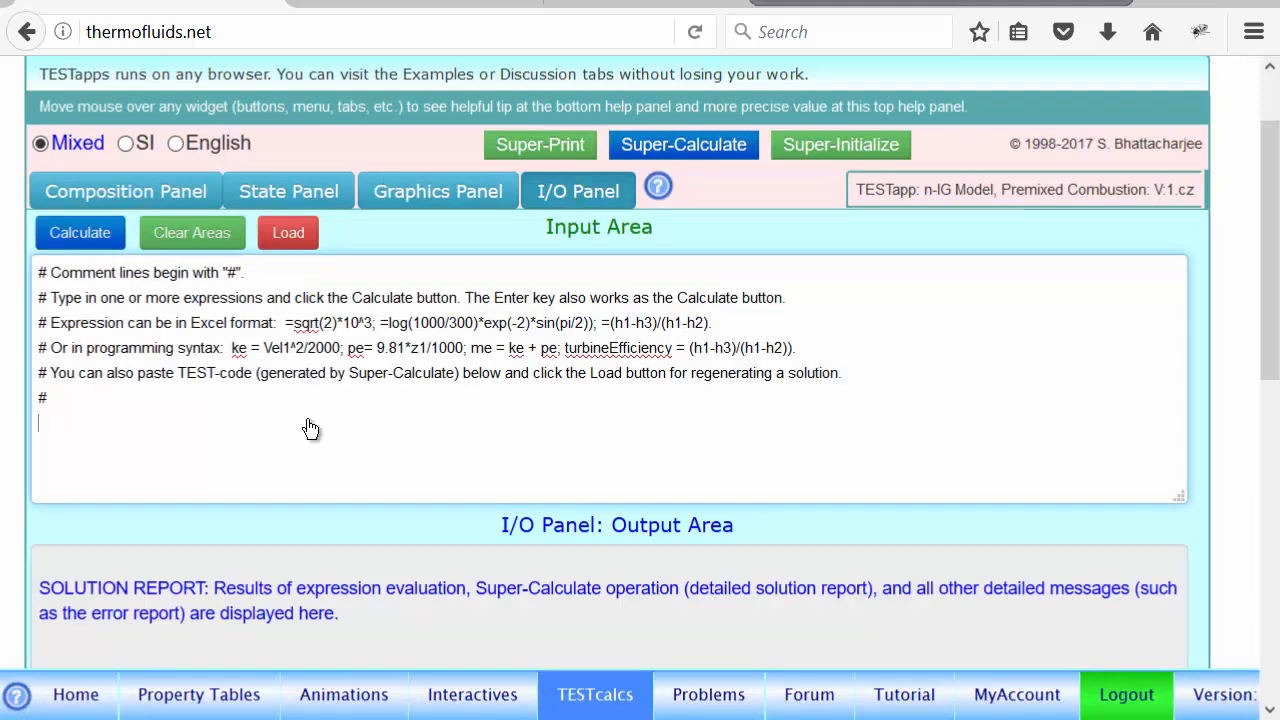
pyautogui.click(133, 192)
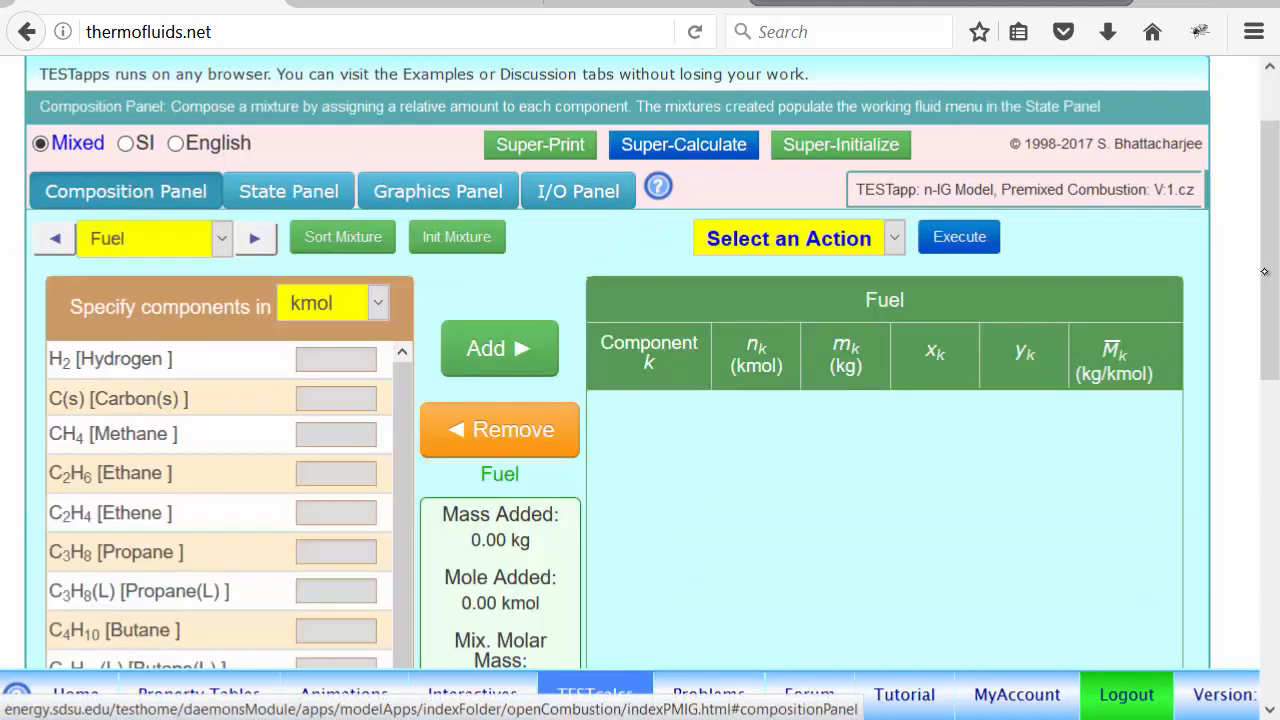
# Add 1 kmol of solid PMMA, C5O2H8(s), to the Fuel mixture
pyautogui.moveTo(1267, 272); pyautogui.dragTo(1277, 323)
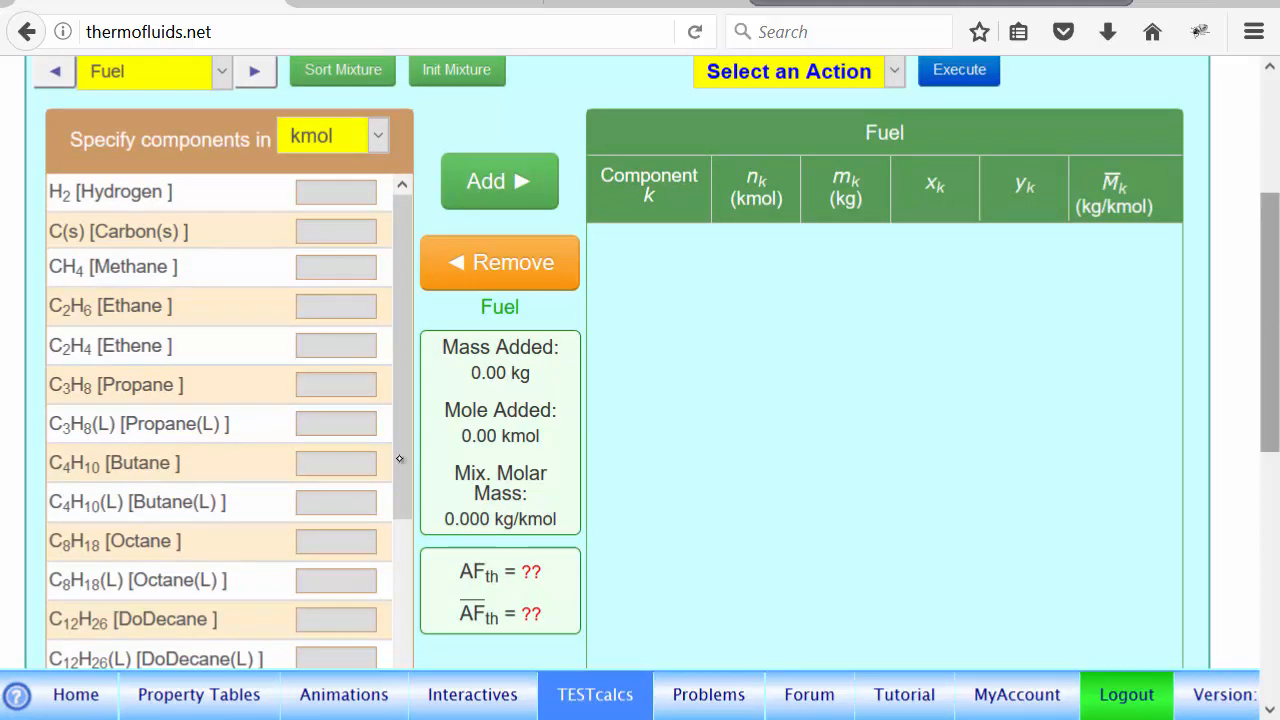
pyautogui.scroll(-3, 399, 458)
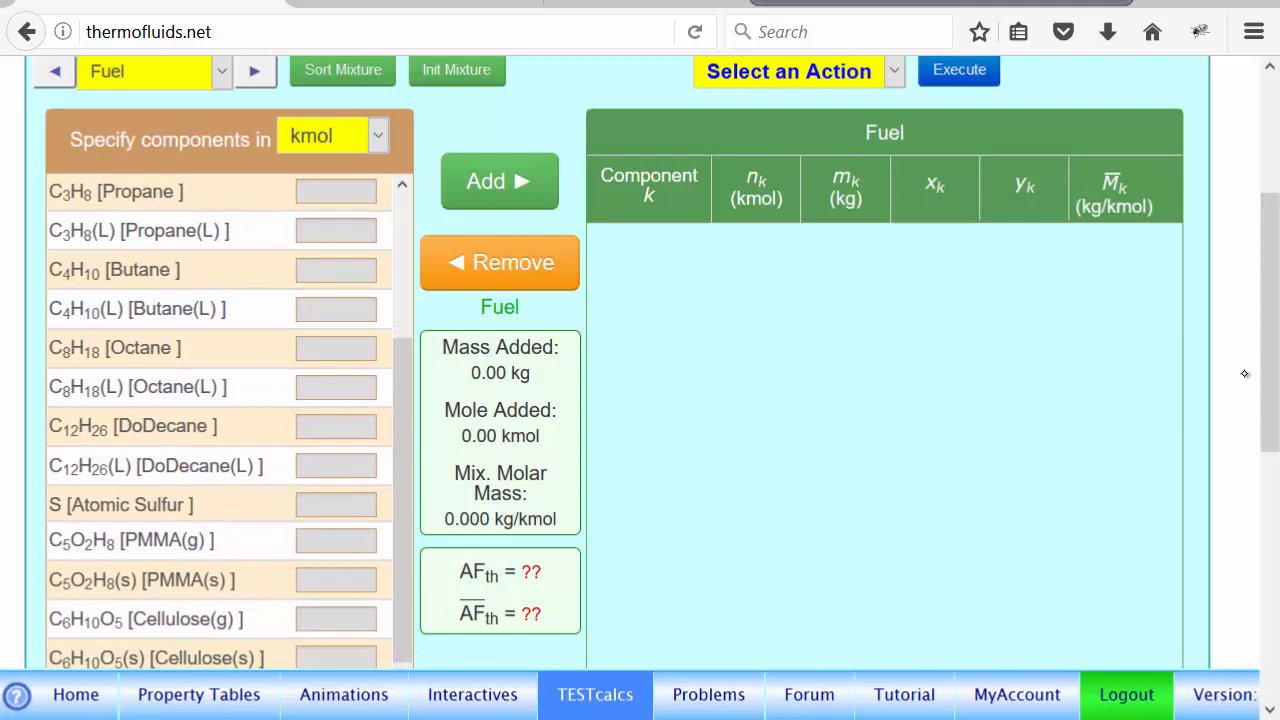
pyautogui.scroll(-3, 1245, 373)
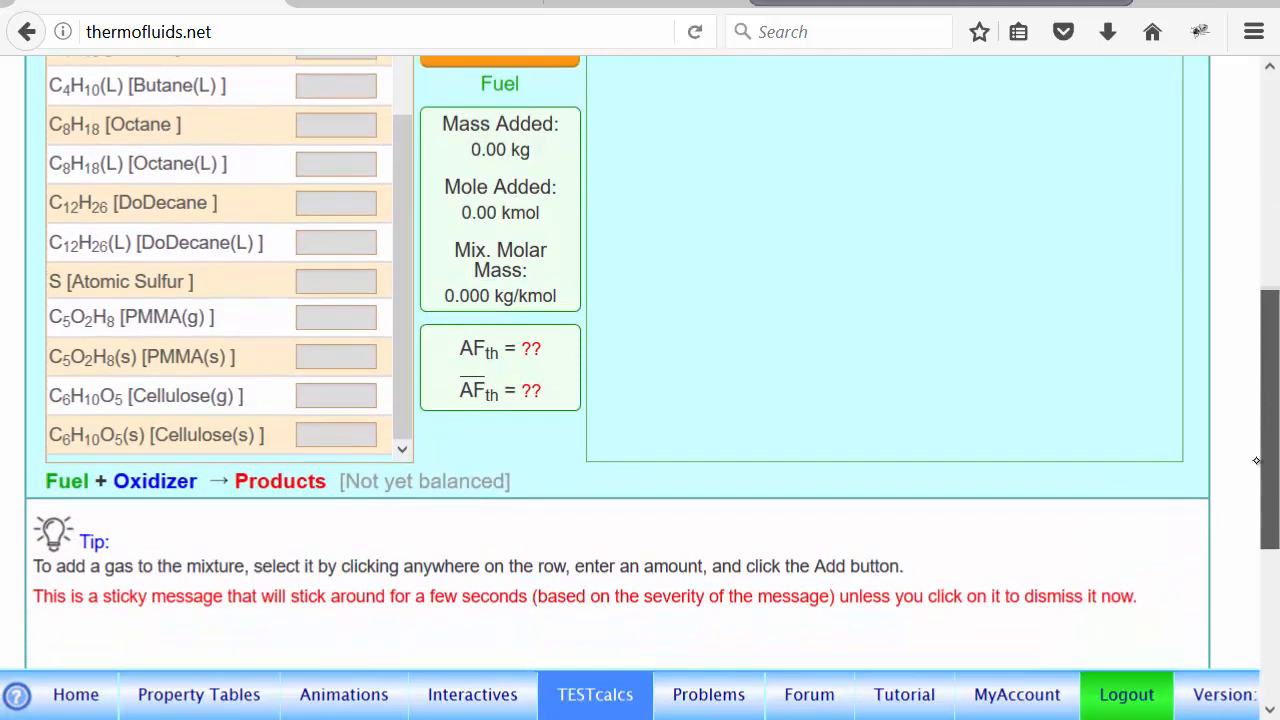
pyautogui.click(216, 364)
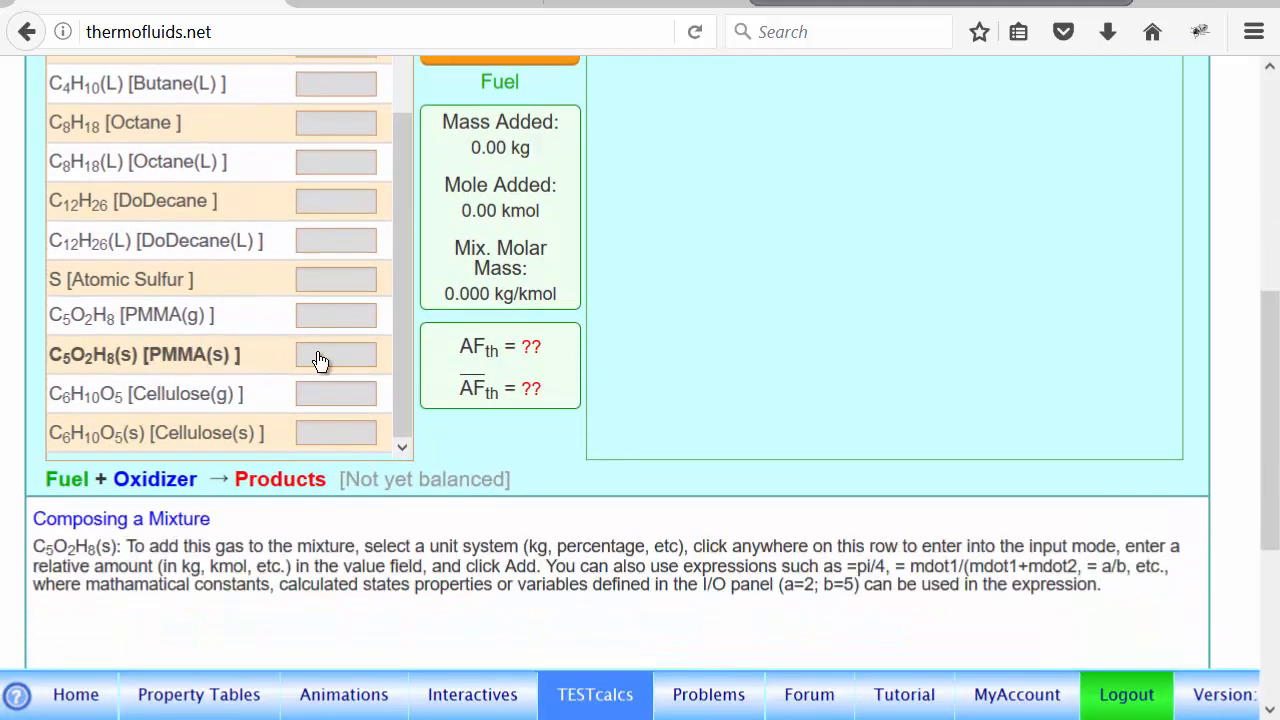
pyautogui.write('1')
pyautogui.moveTo(1266, 352); pyautogui.dragTo(1263, 195)
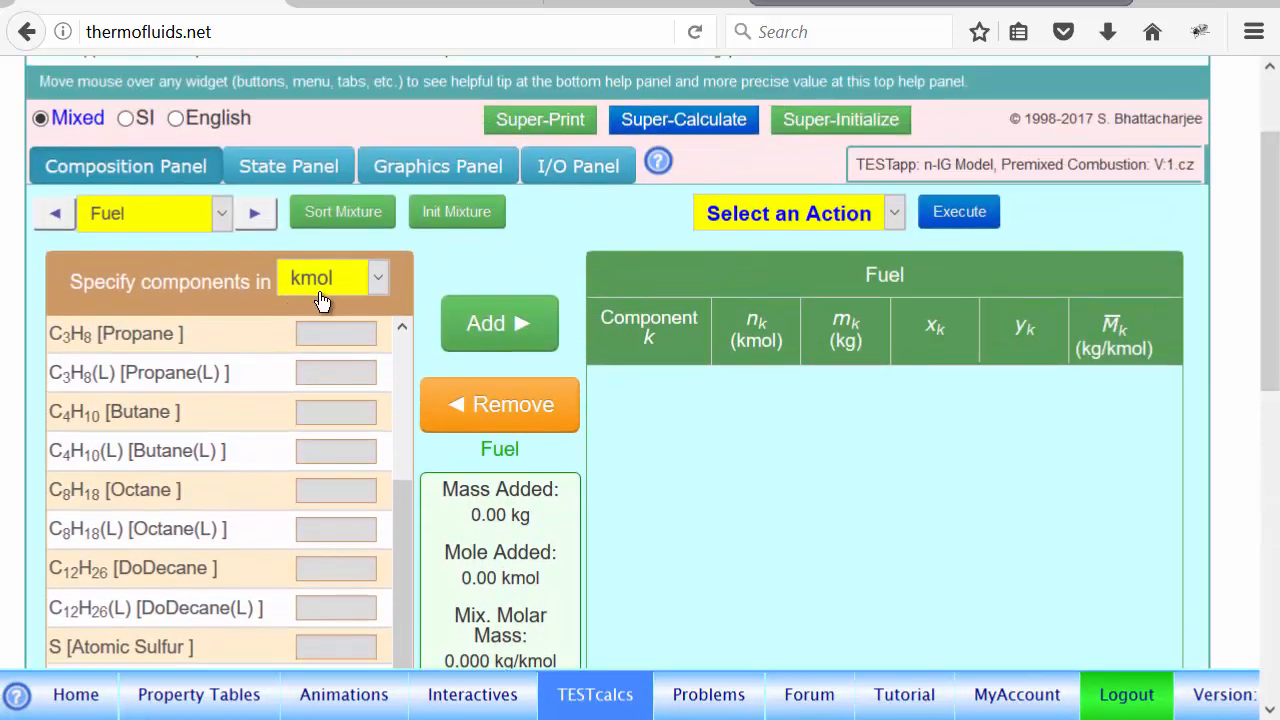
pyautogui.click(517, 323)
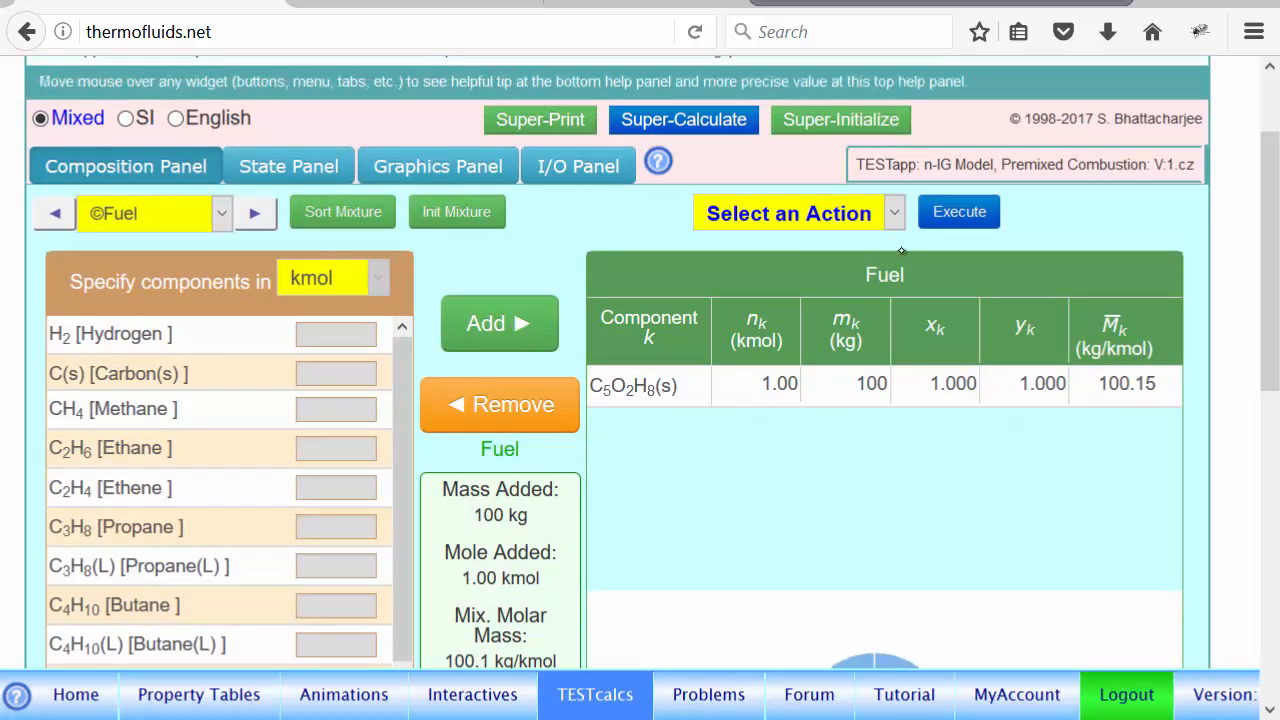
# Balance the PMMA reaction by executing the action "1.b. Theoretical Comb. with Air"
pyautogui.moveTo(1265, 327); pyautogui.dragTo(1253, 441)
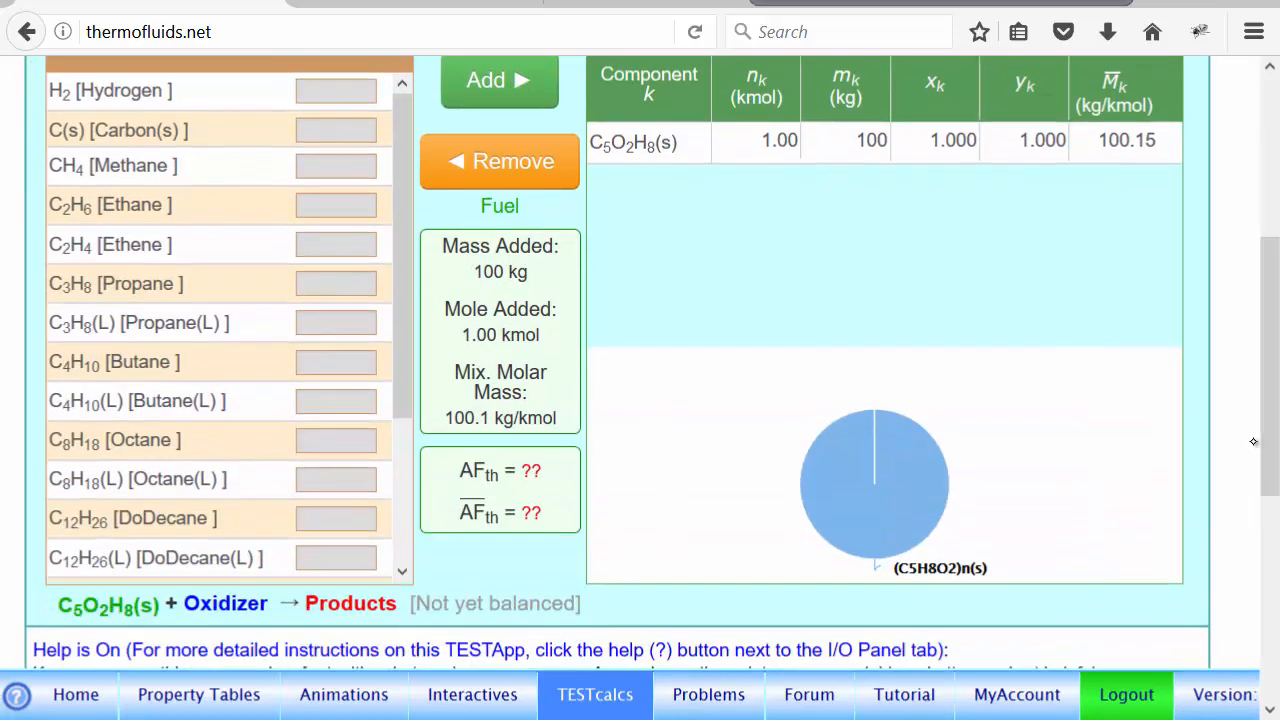
pyautogui.moveTo(1268, 376); pyautogui.dragTo(1256, 291)
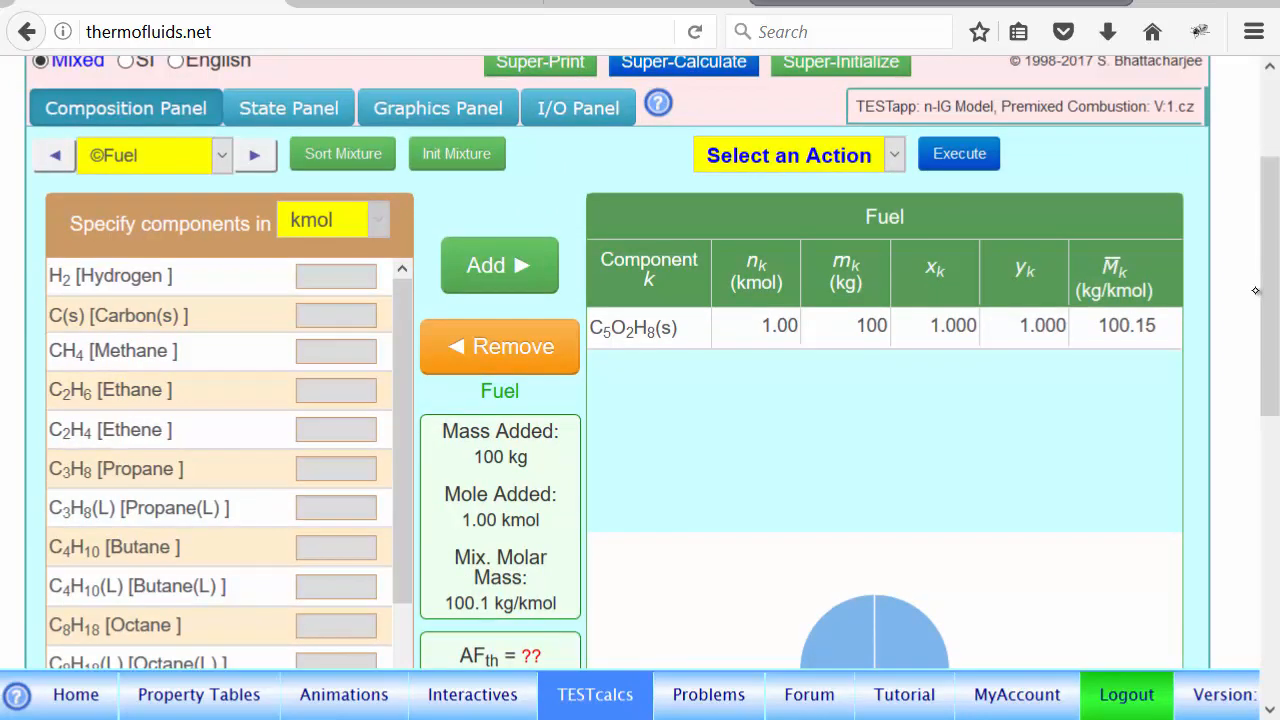
pyautogui.click(884, 160)
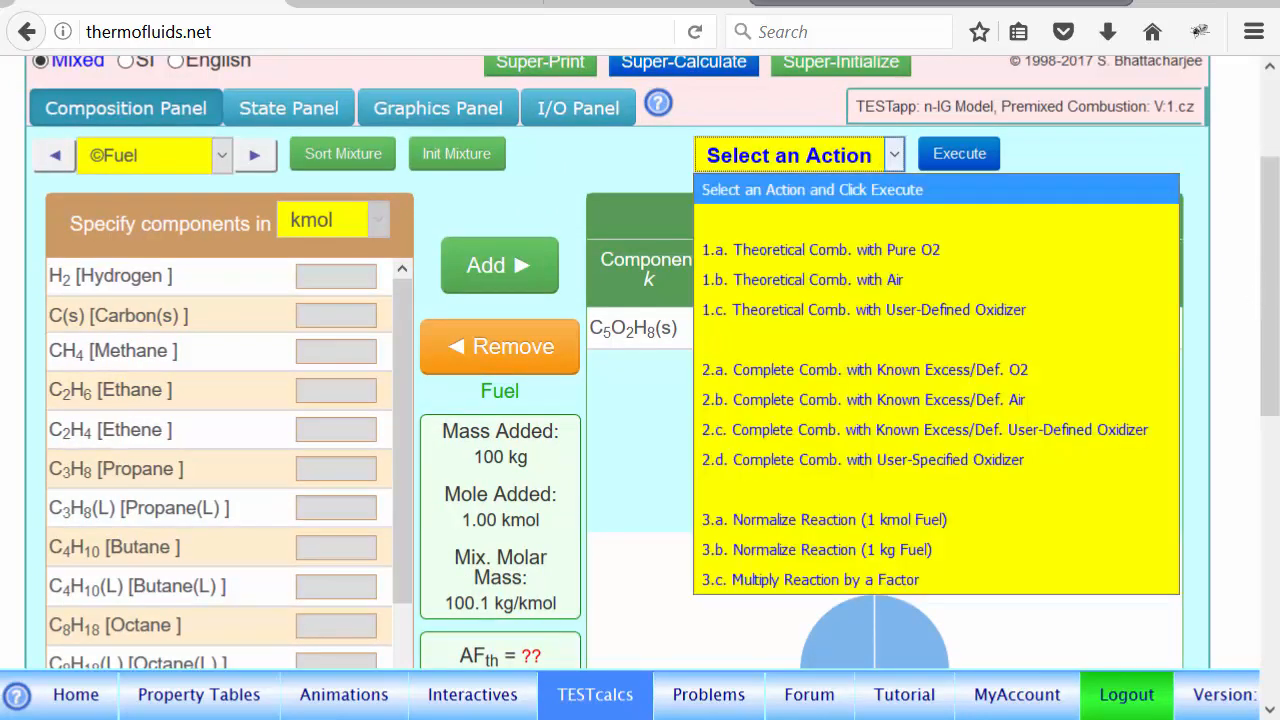
pyautogui.press('Down')
pyautogui.press('Down')
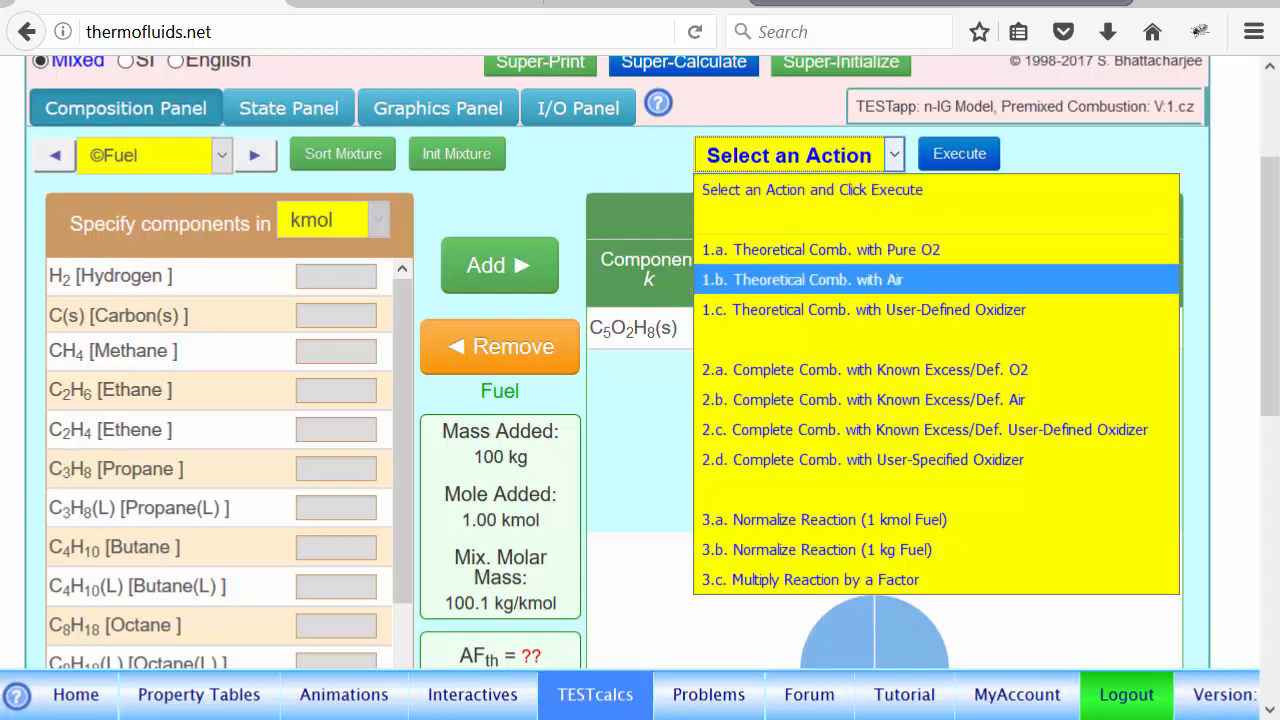
pyautogui.click(990, 282)
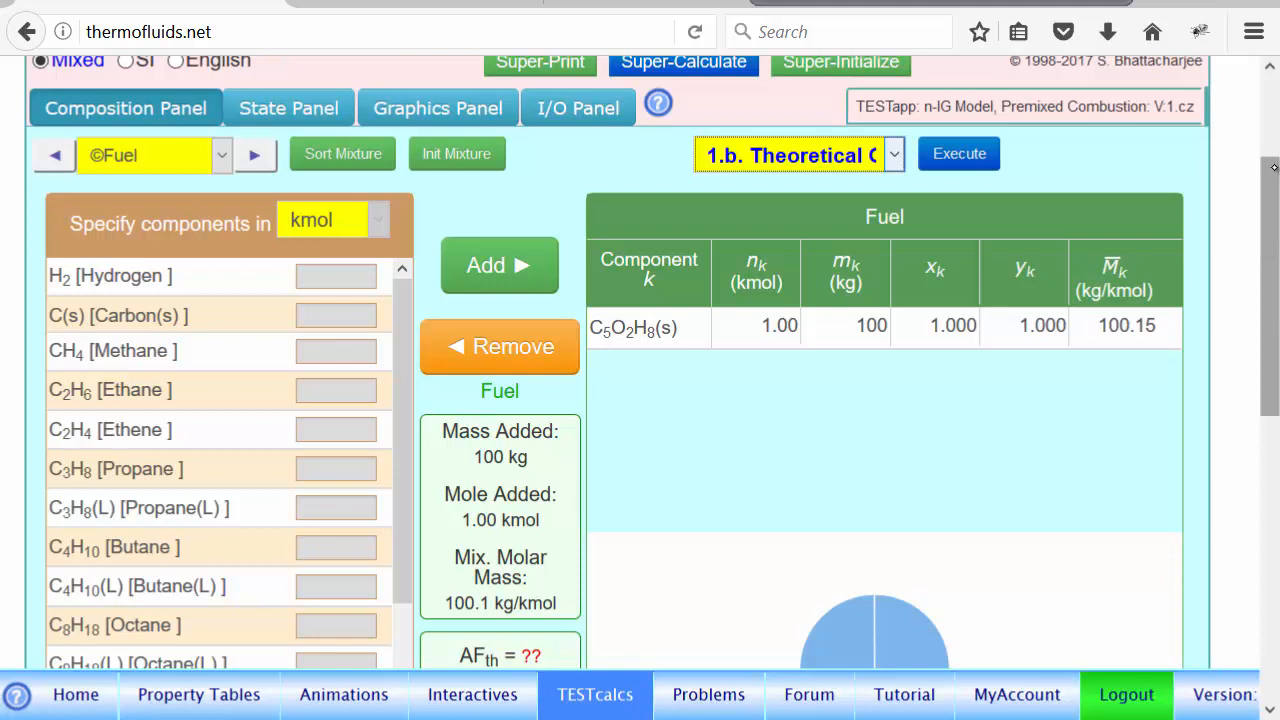
pyautogui.moveTo(1275, 177); pyautogui.dragTo(1277, 417)
pyautogui.click(1276, 232)
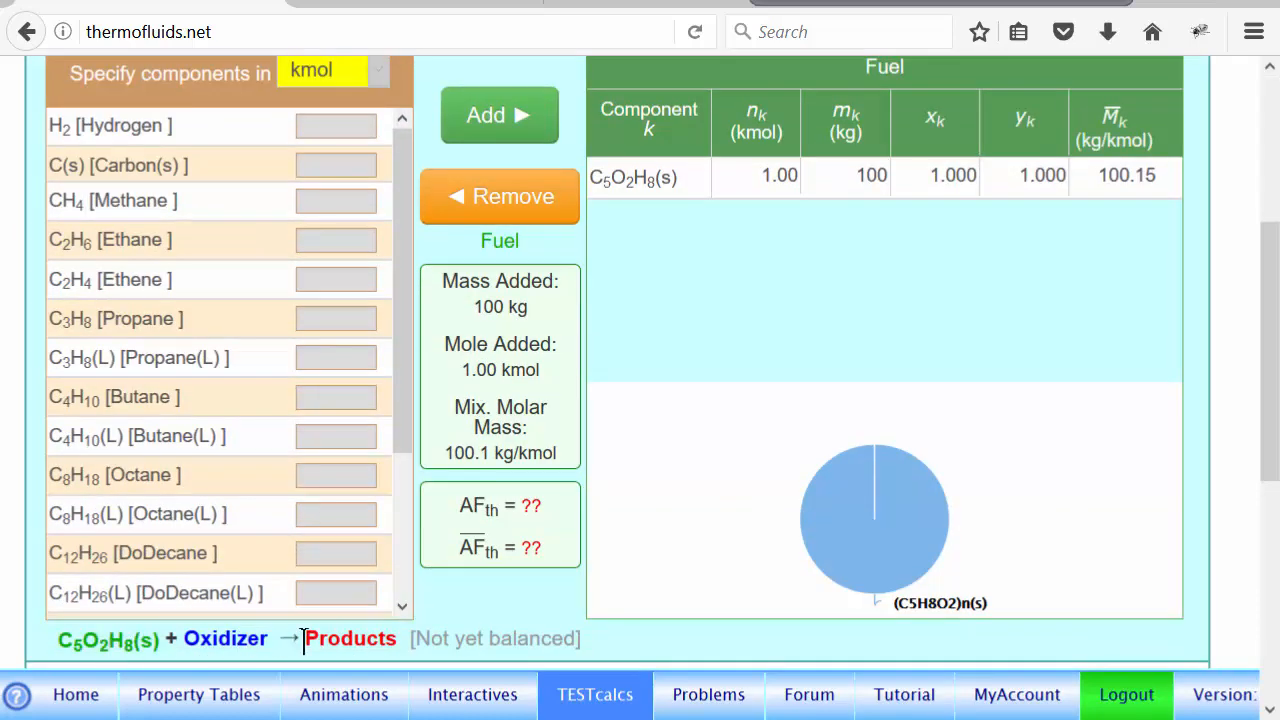
pyautogui.moveTo(1270, 353); pyautogui.dragTo(1275, 302)
pyautogui.click(970, 190)
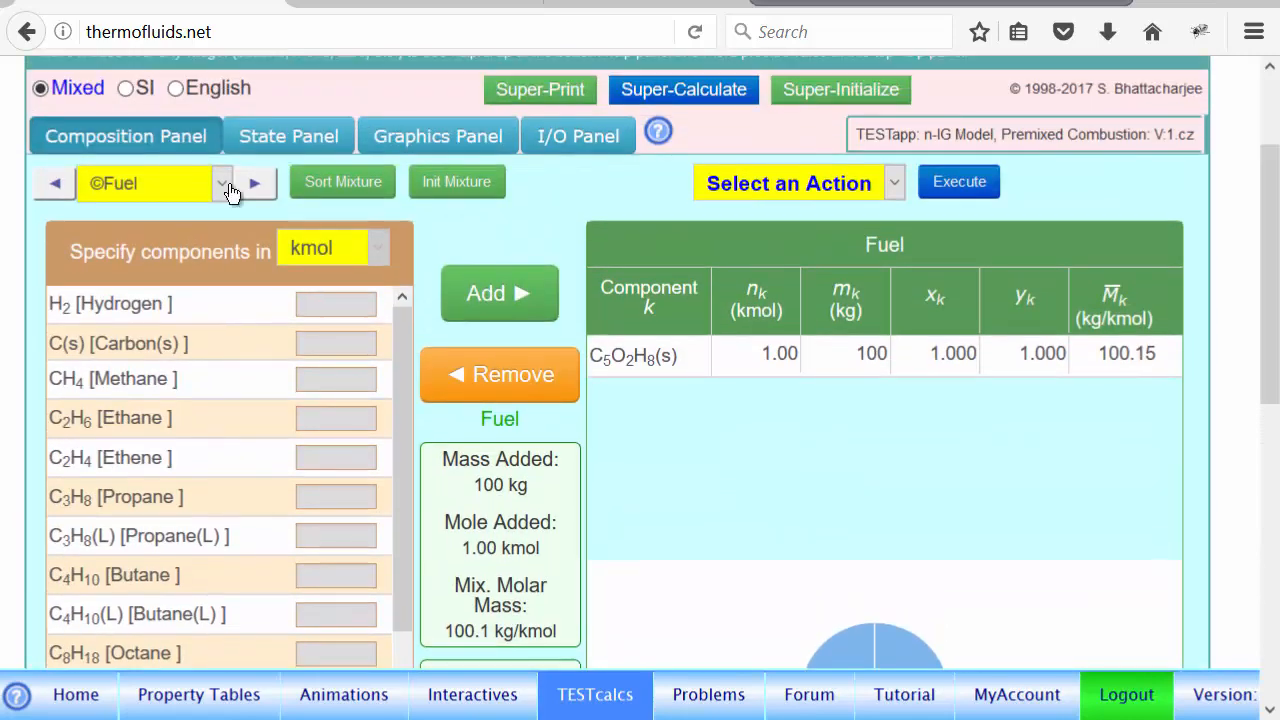
# Review the Oxidizer and Products compositions along with the balanced reaction equation
pyautogui.click(254, 184)
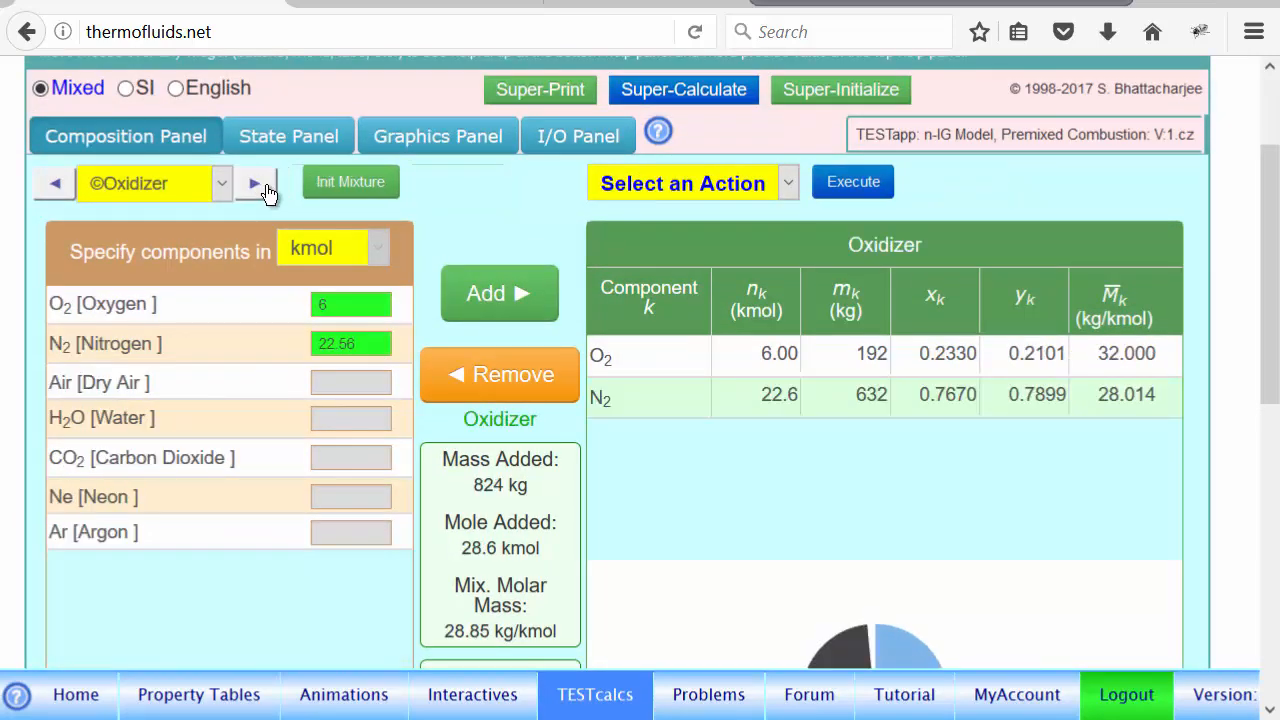
pyautogui.click(256, 184)
pyautogui.scroll(-3, 1015, 493)
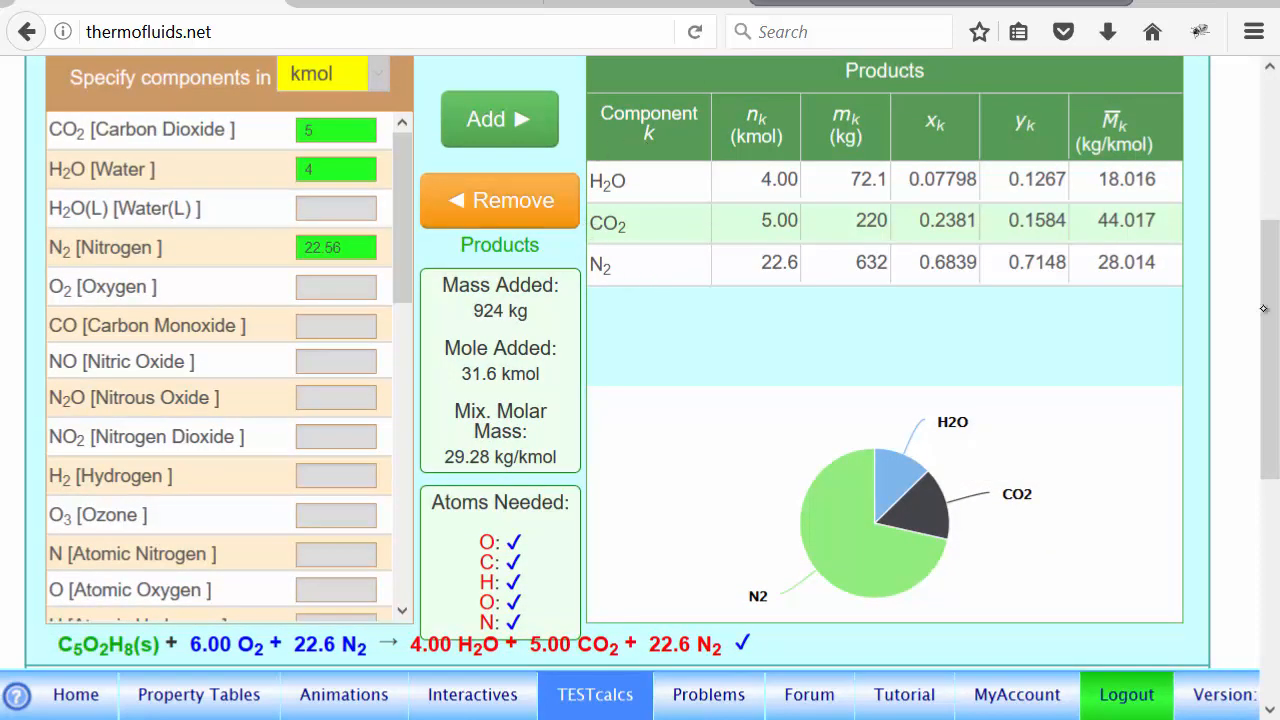
pyautogui.scroll(3, 1265, 308)
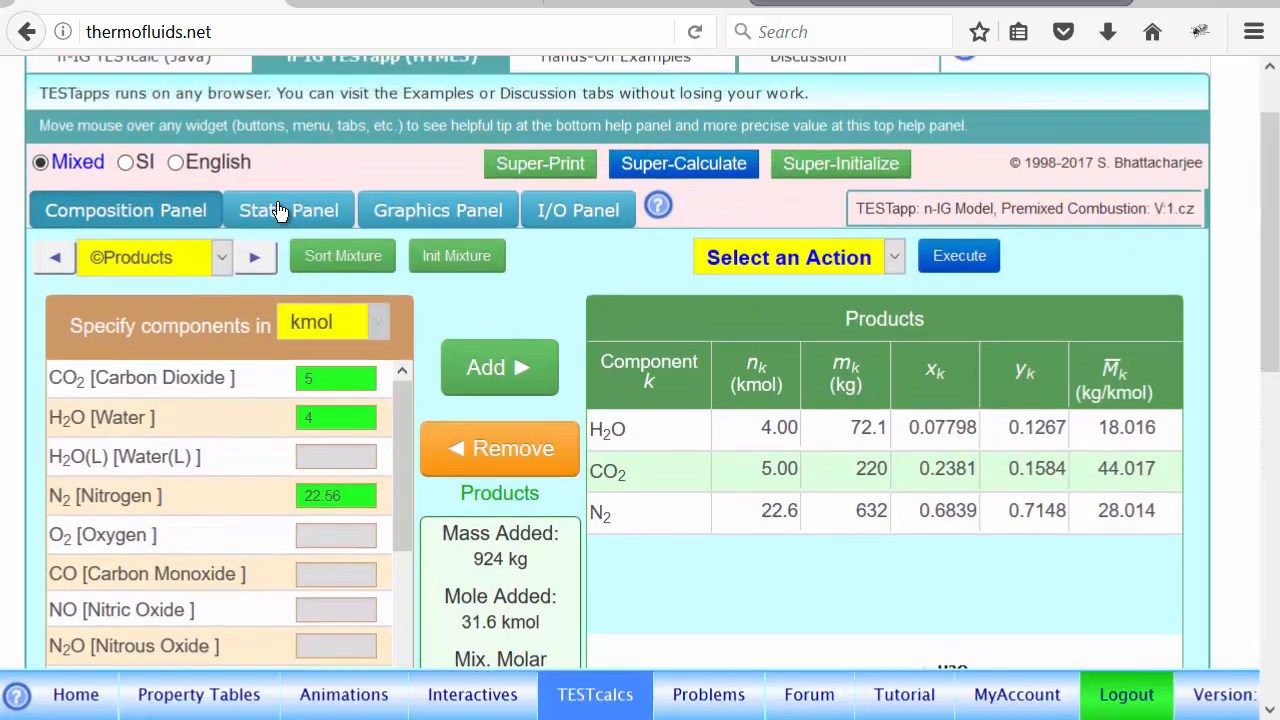
# For State-1 of the reactants, set the pressure p1 to 100 kPa and the temperature T1 to 298 K
pyautogui.click(291, 212)
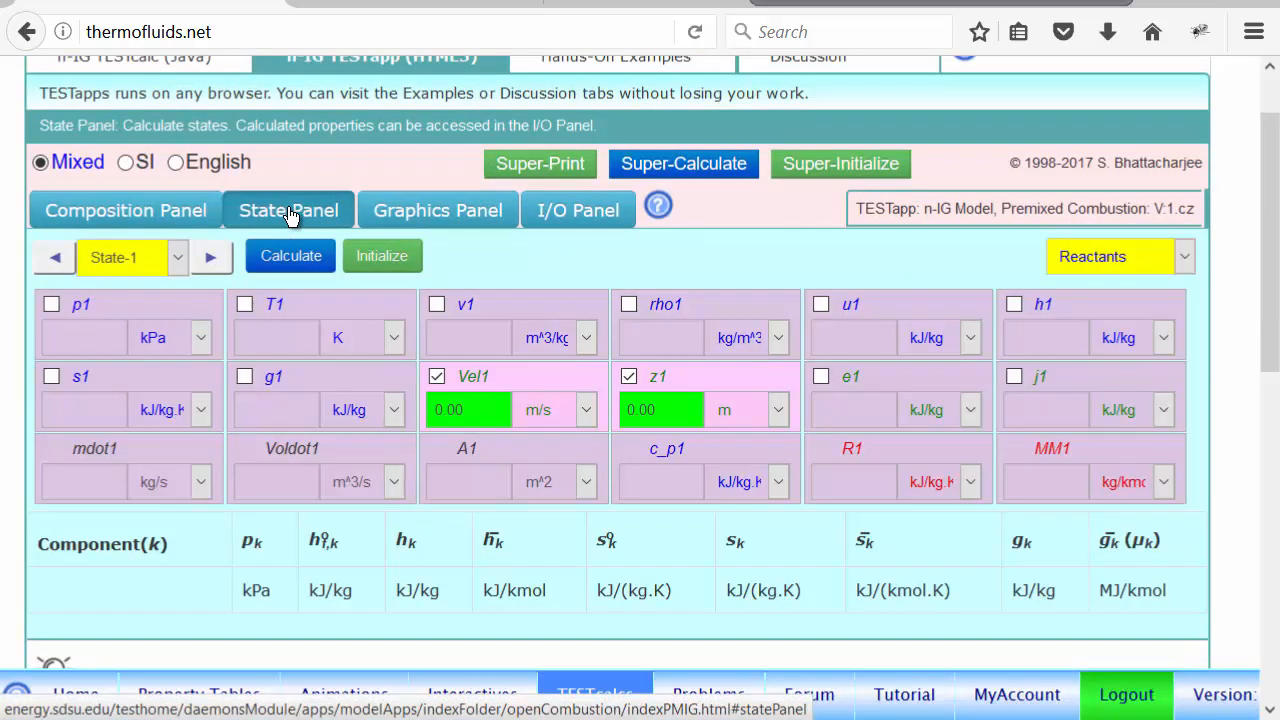
pyautogui.click(63, 332)
pyautogui.write('100')
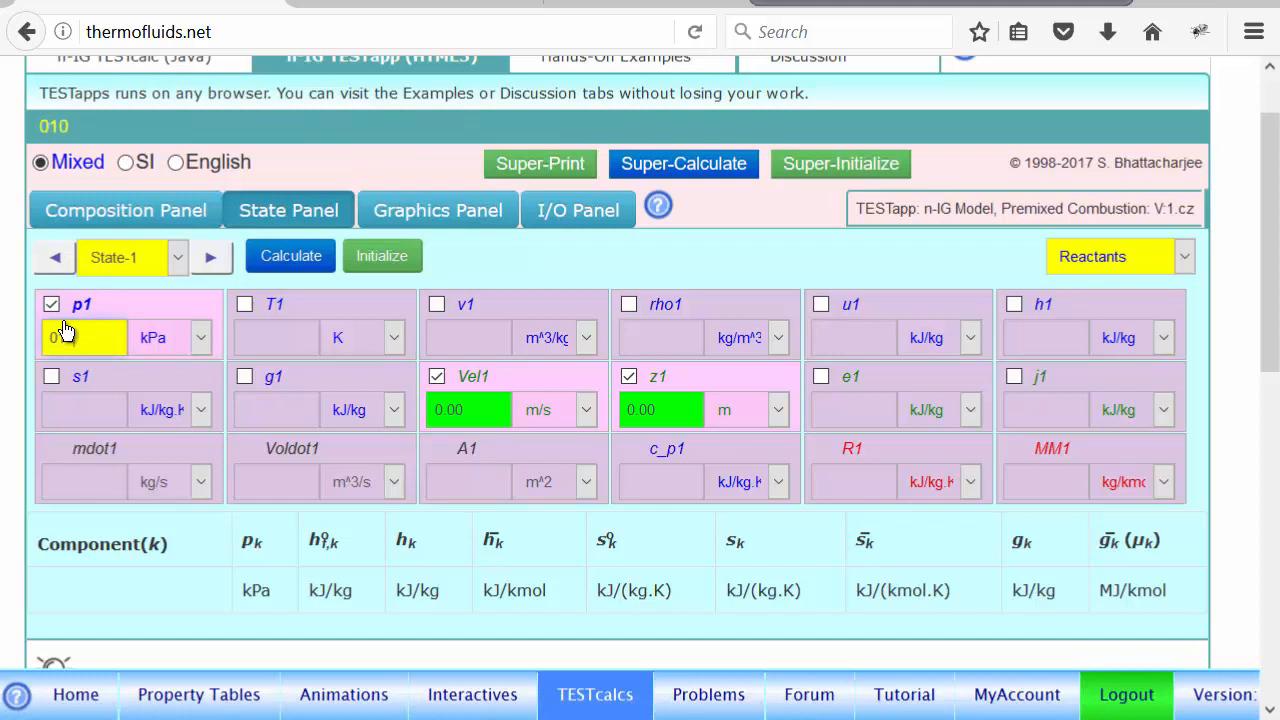
pyautogui.click(270, 342)
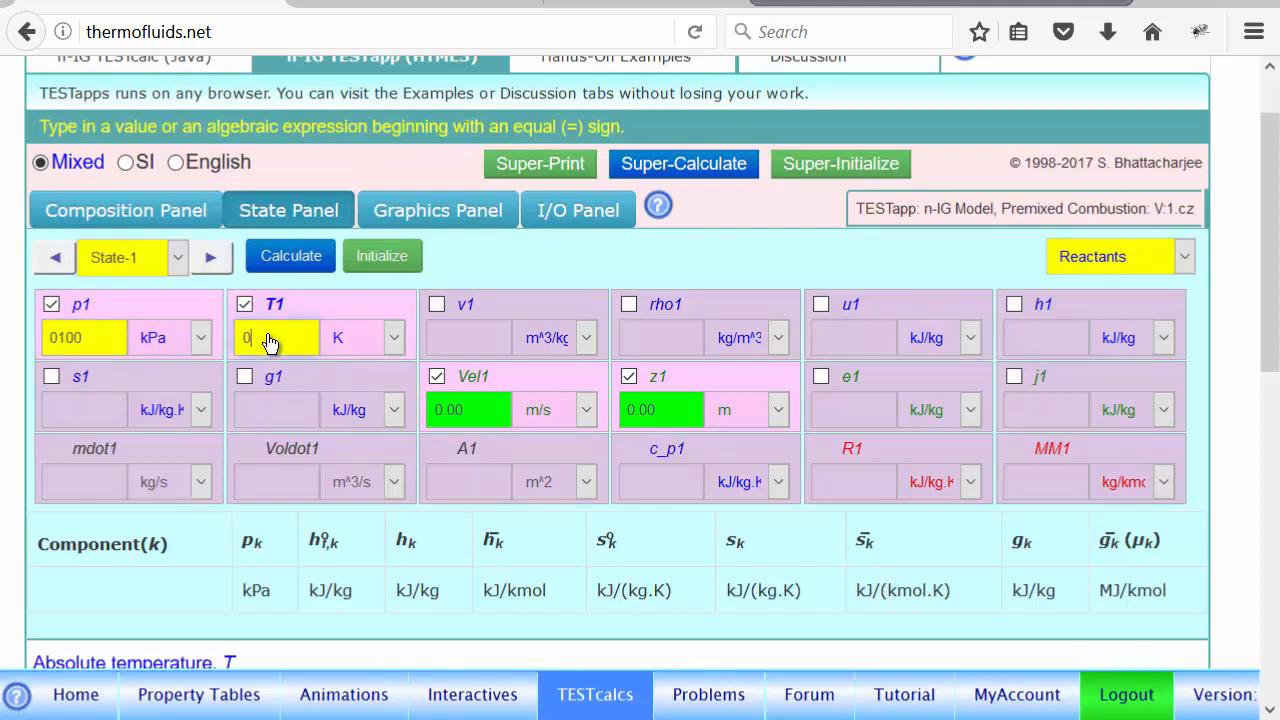
pyautogui.write('298')
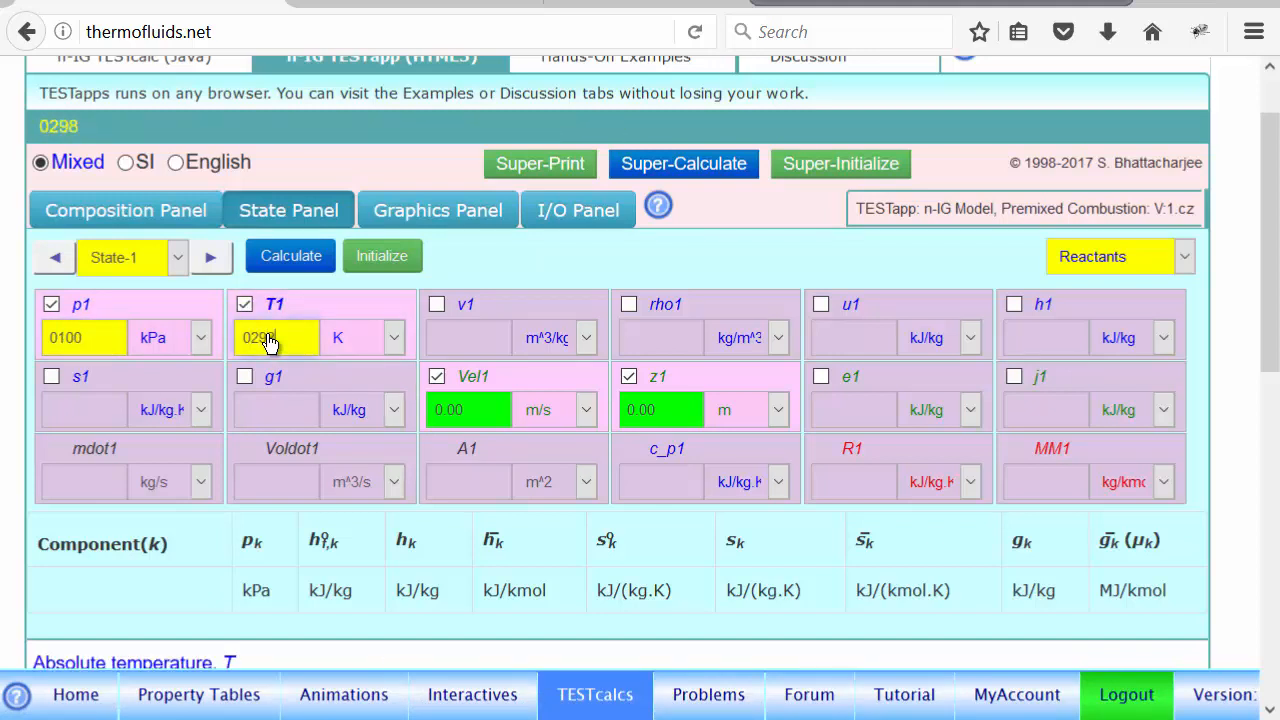
# Calculate State-1 of the reactants and bring up State-2 for the products
pyautogui.press('Return')
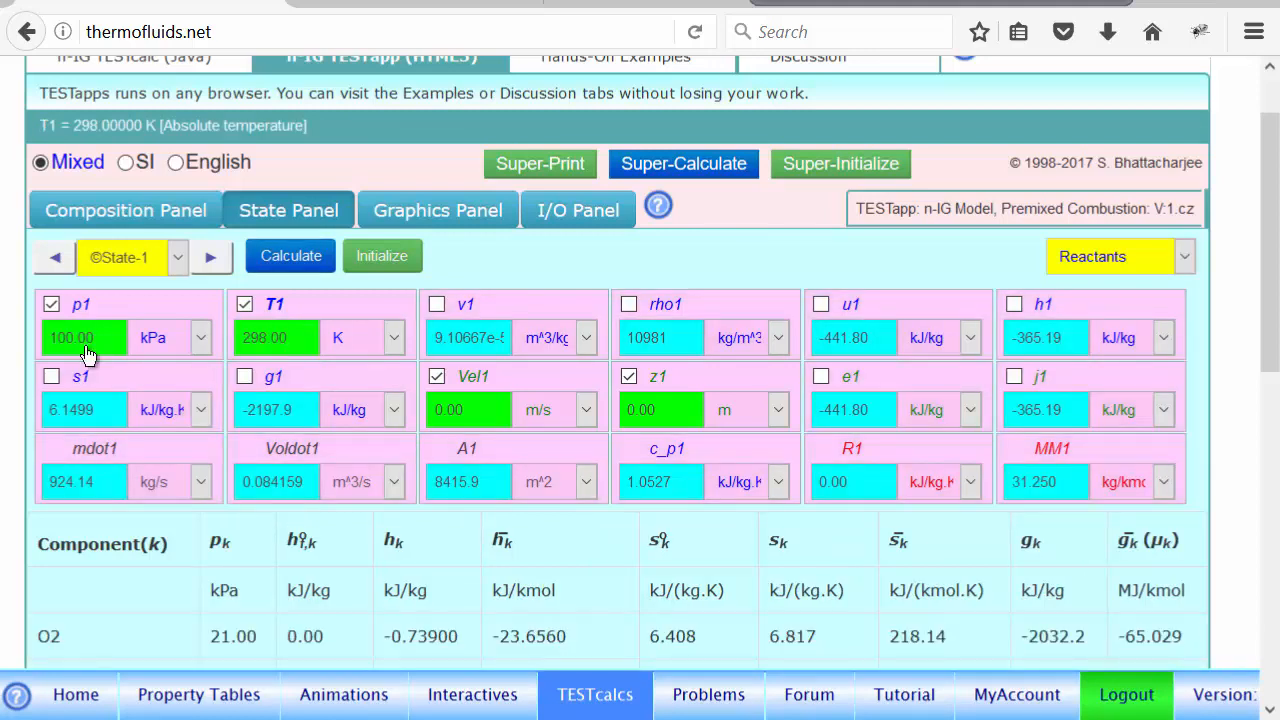
pyautogui.click(208, 259)
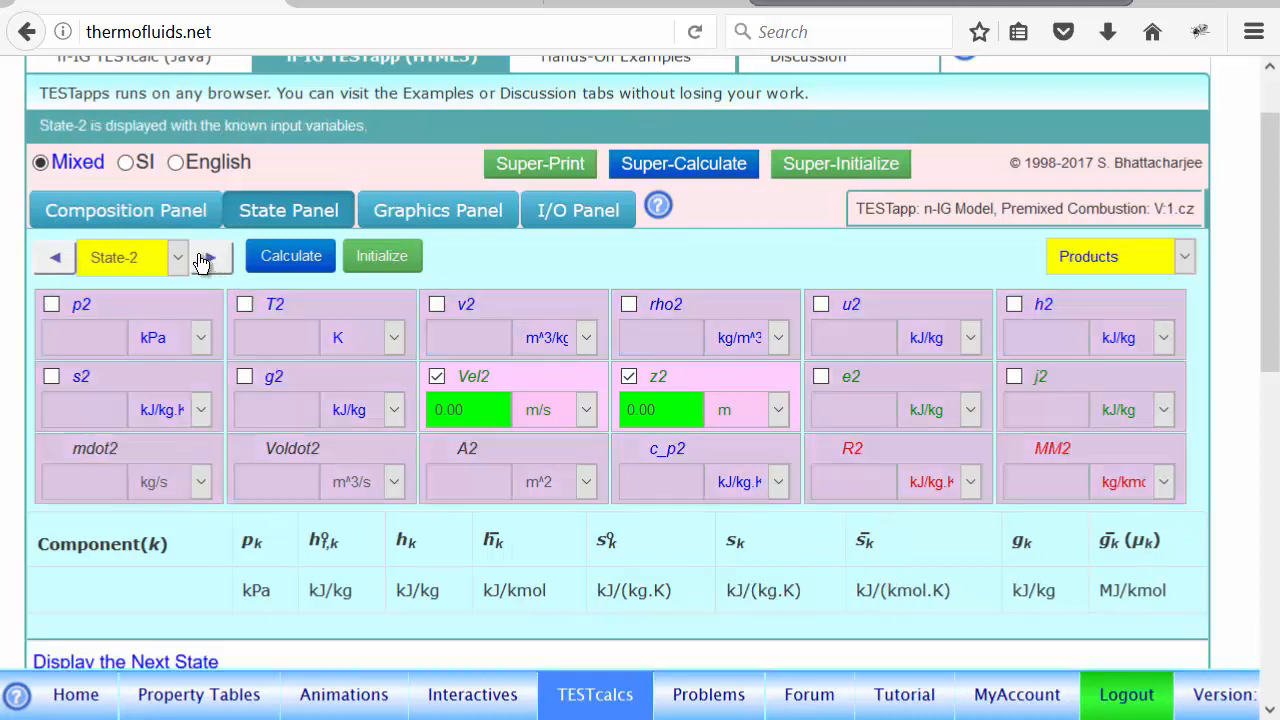
pyautogui.click(55, 259)
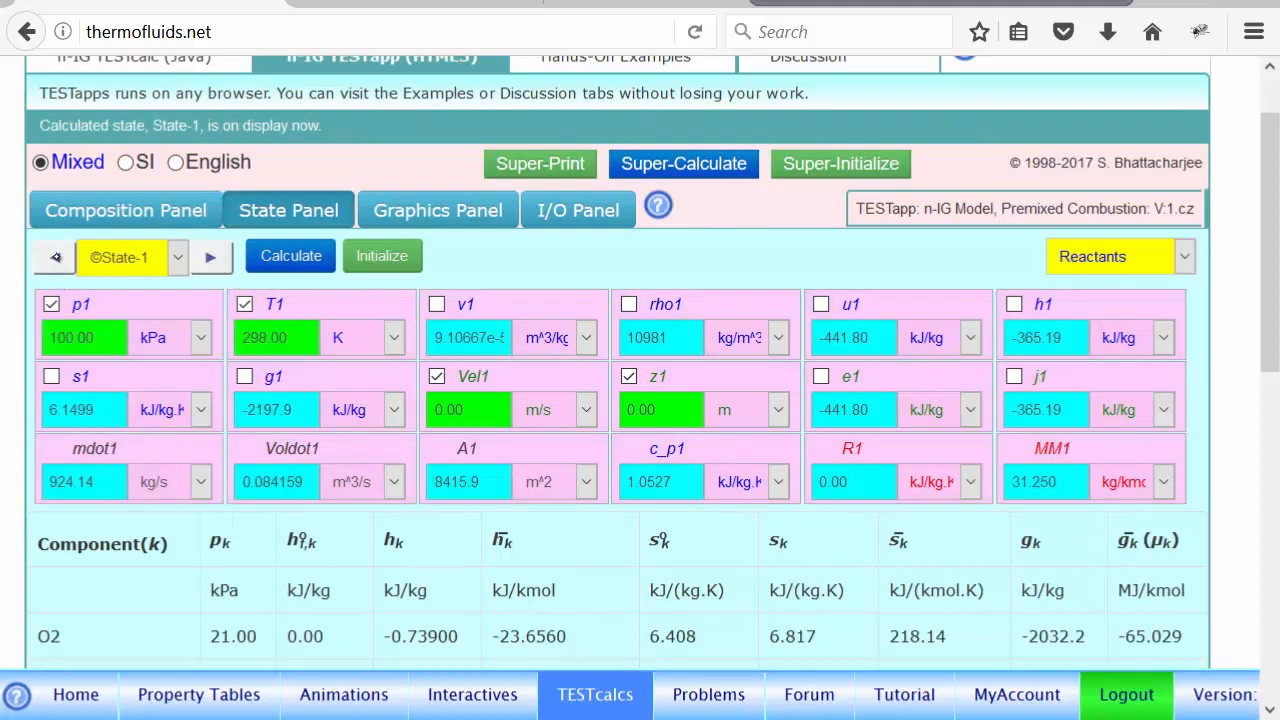
pyautogui.click(211, 258)
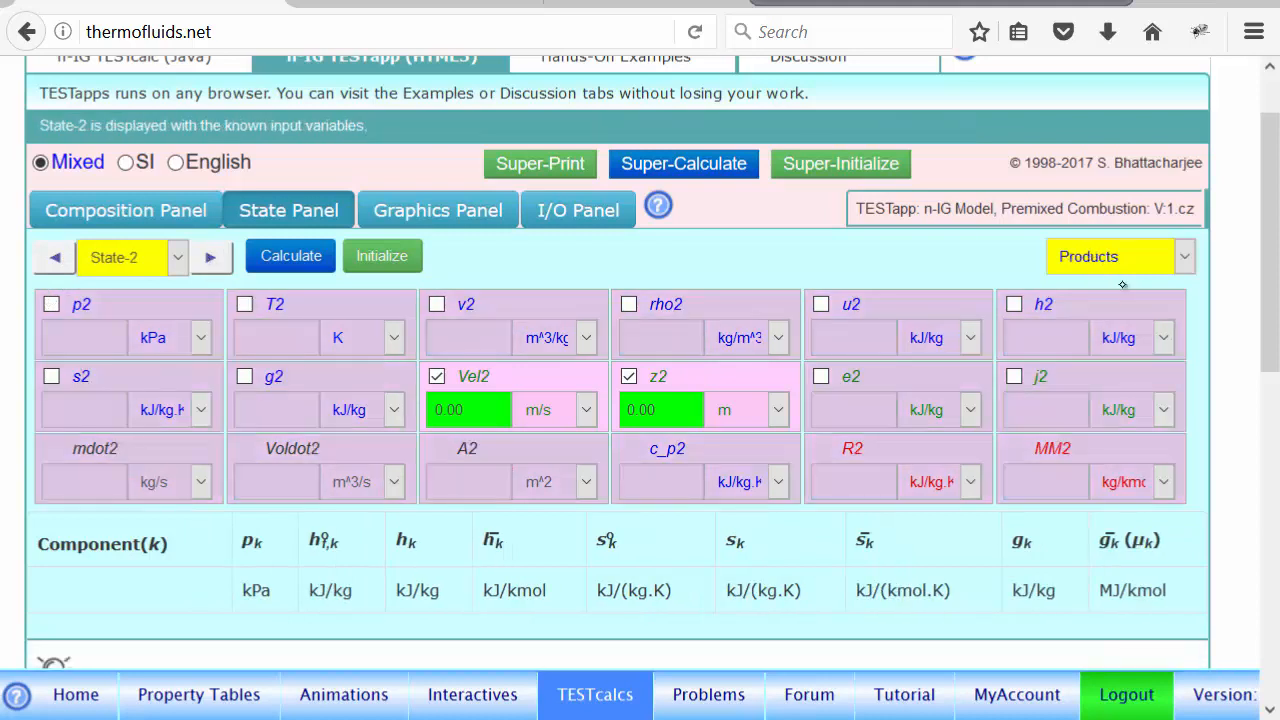
# For State-2 of the products, set p2 to =p1 and T2 to =T1, calculate the state, and inspect the component table
pyautogui.click(62, 348)
pyautogui.write('0')
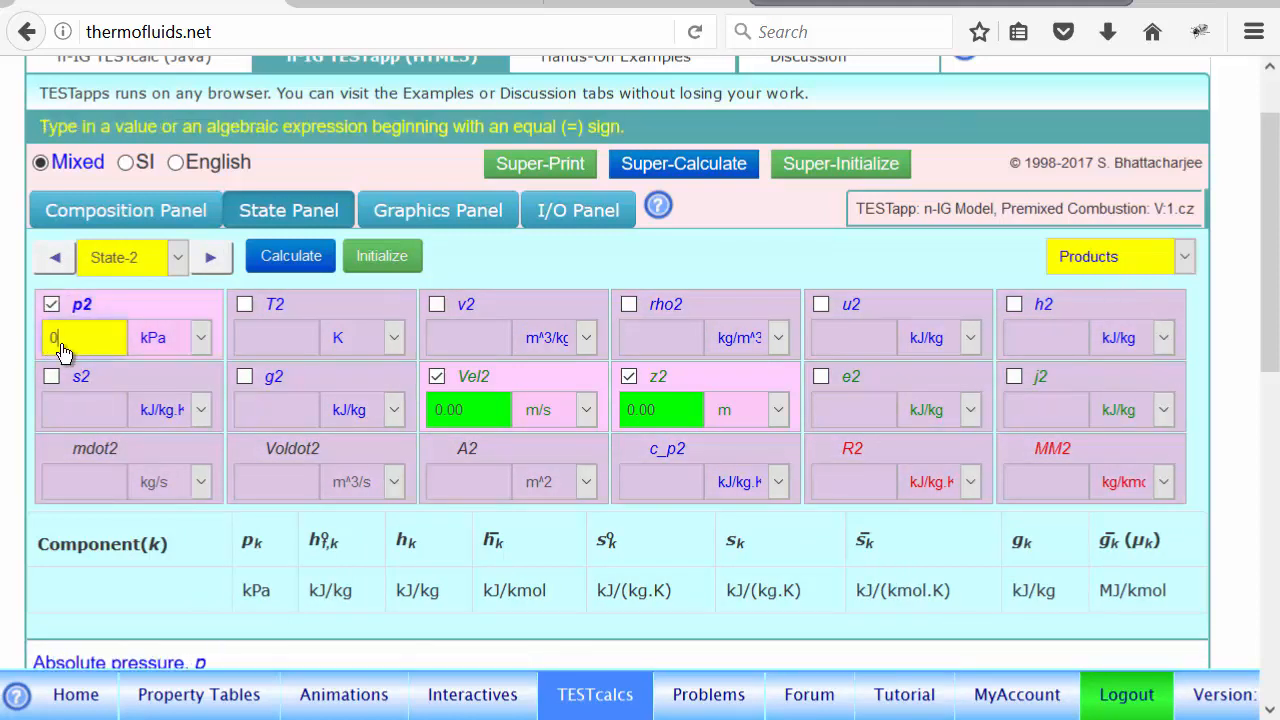
pyautogui.press('BackSpace')
pyautogui.write('=')
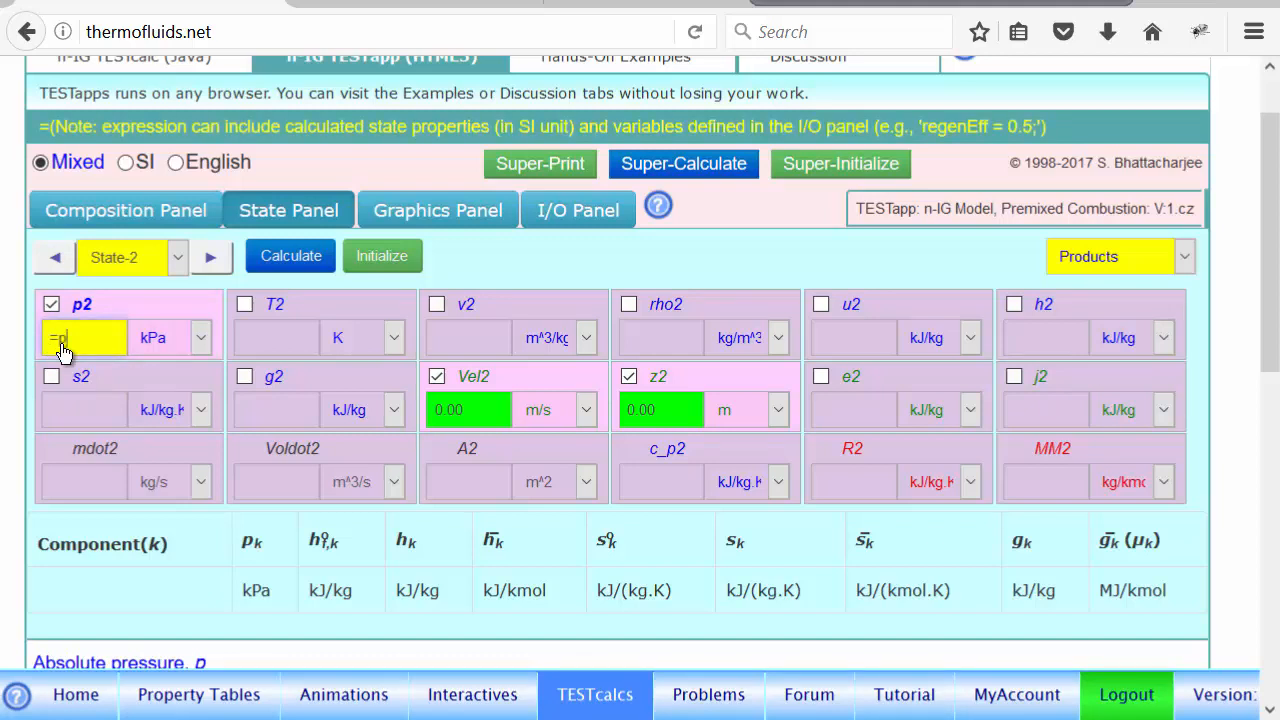
pyautogui.write('p1')
pyautogui.click(270, 352)
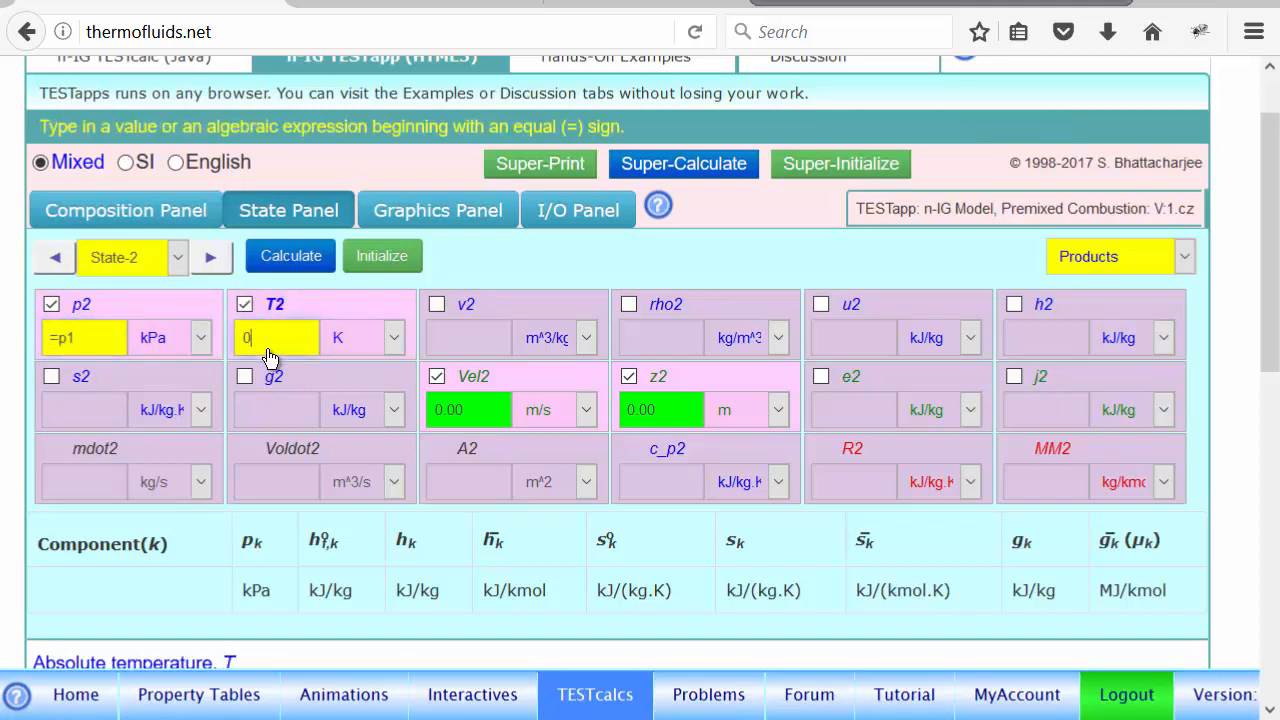
pyautogui.write('=T1')
pyautogui.press('Return')
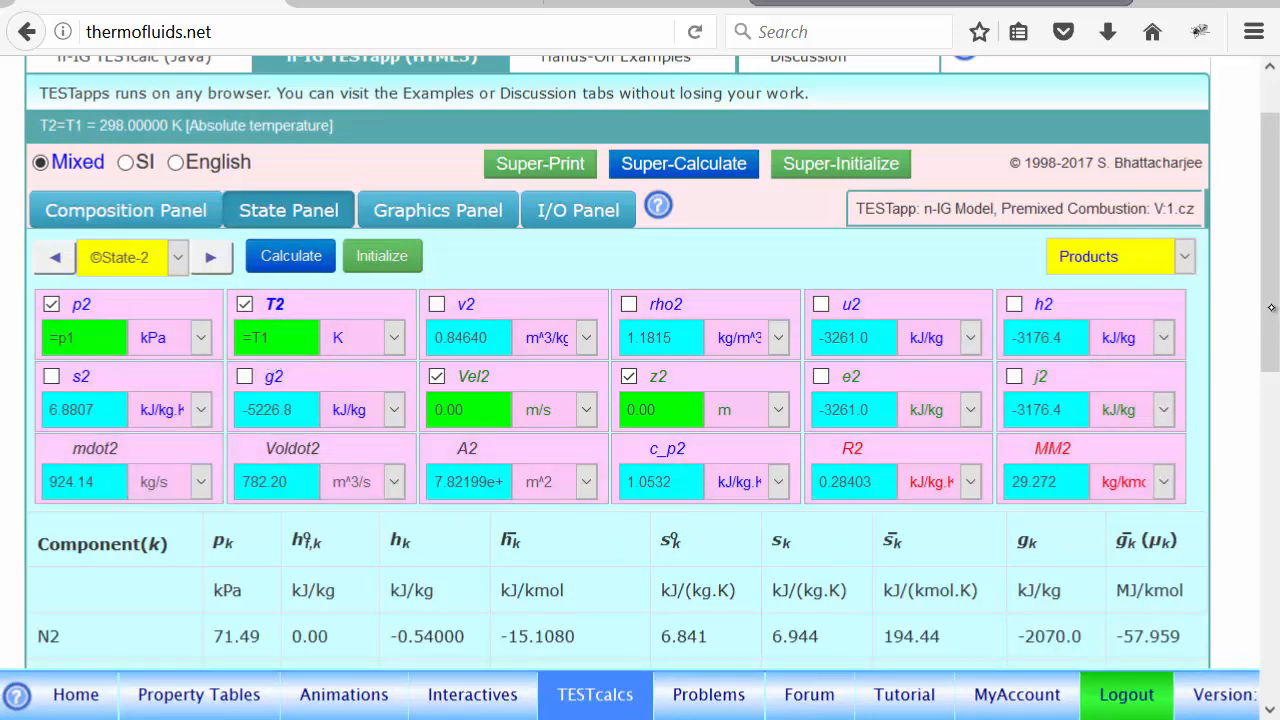
pyautogui.moveTo(1269, 313); pyautogui.dragTo(1269, 398)
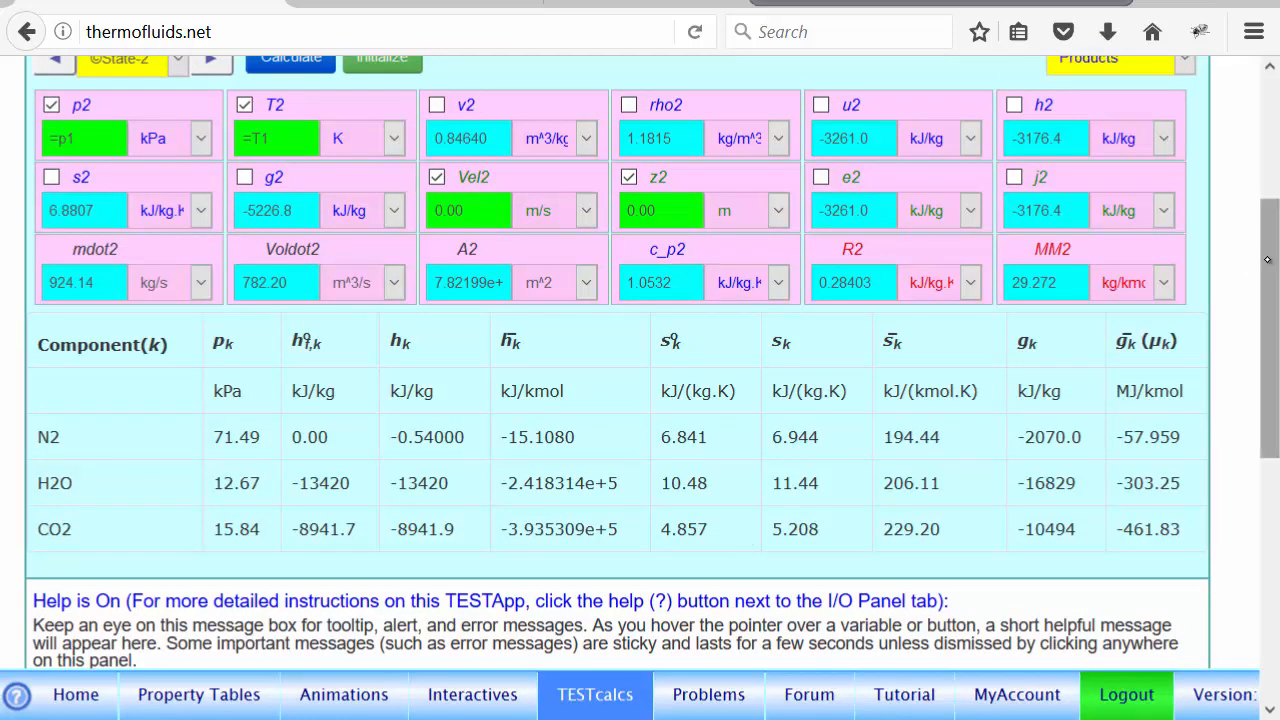
# Evaluate the heat release in the I/O Panel with the expression QdotOut = mdot1*h1 - mdot2*h2;
pyautogui.moveTo(1246, 268); pyautogui.dragTo(1249, 162)
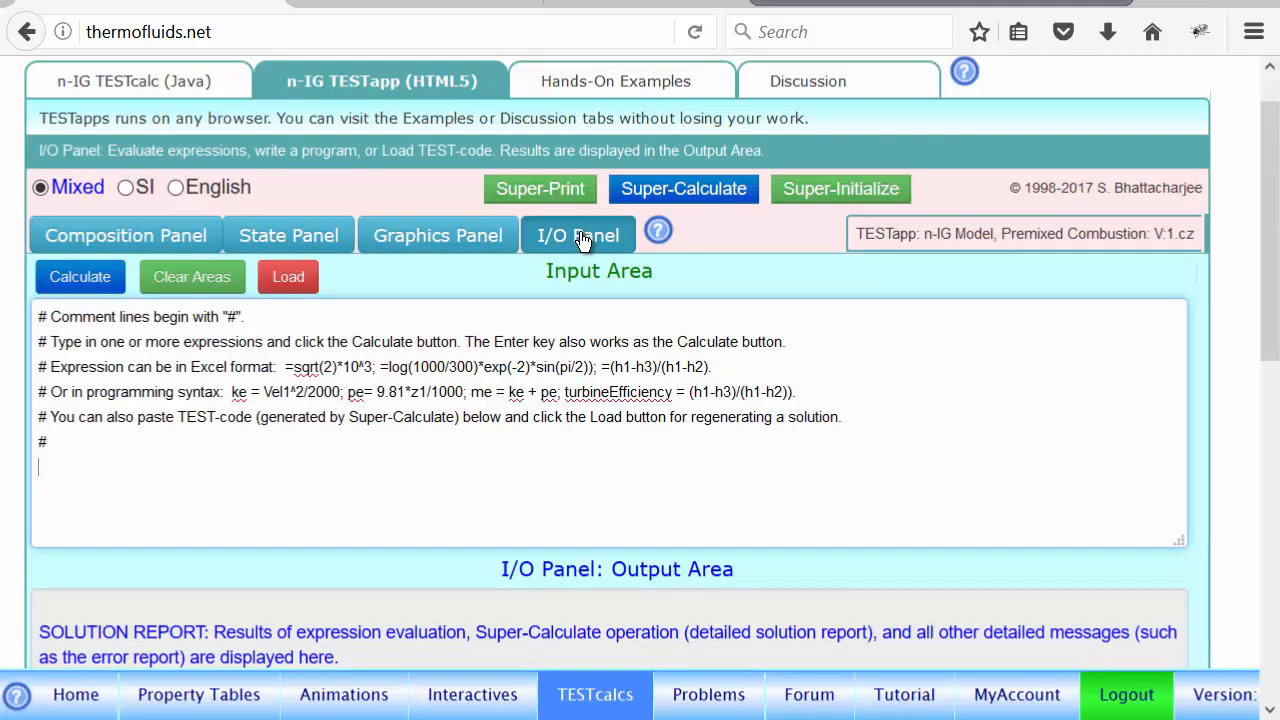
pyautogui.write('QdotOut = mdot')
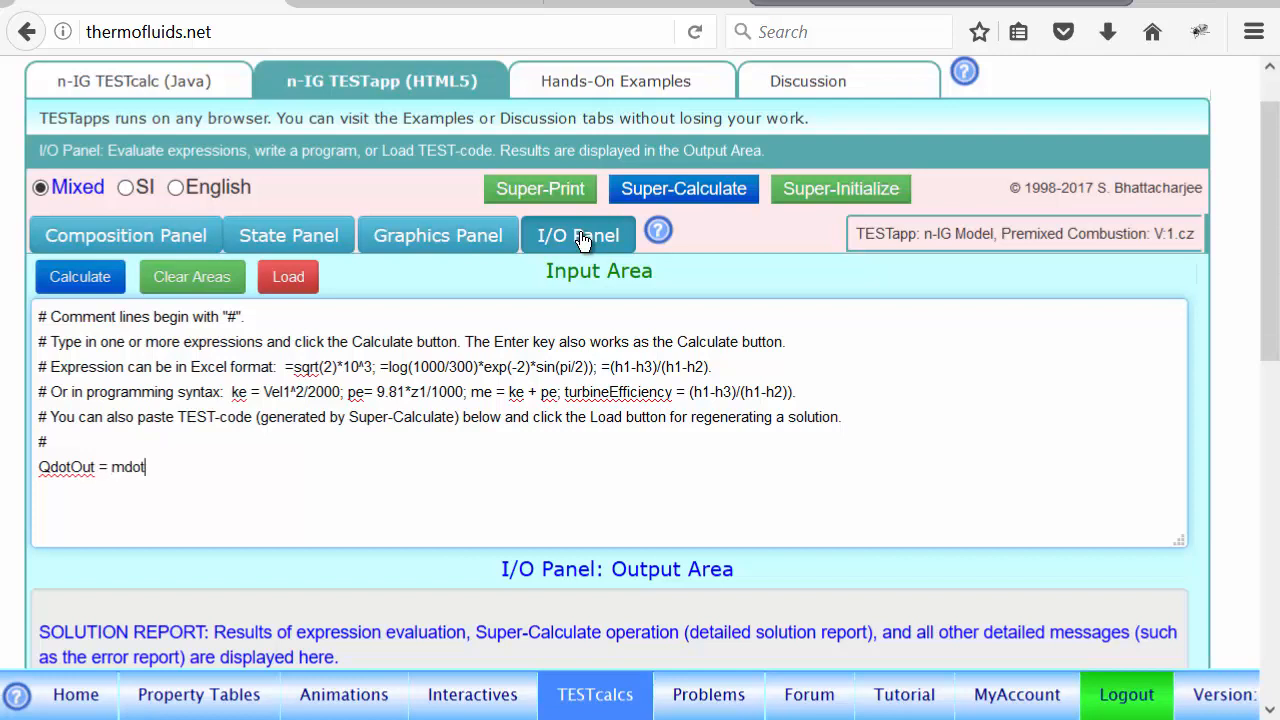
pyautogui.write('1*h1 - mdot2*h2;')
pyautogui.press('Return')
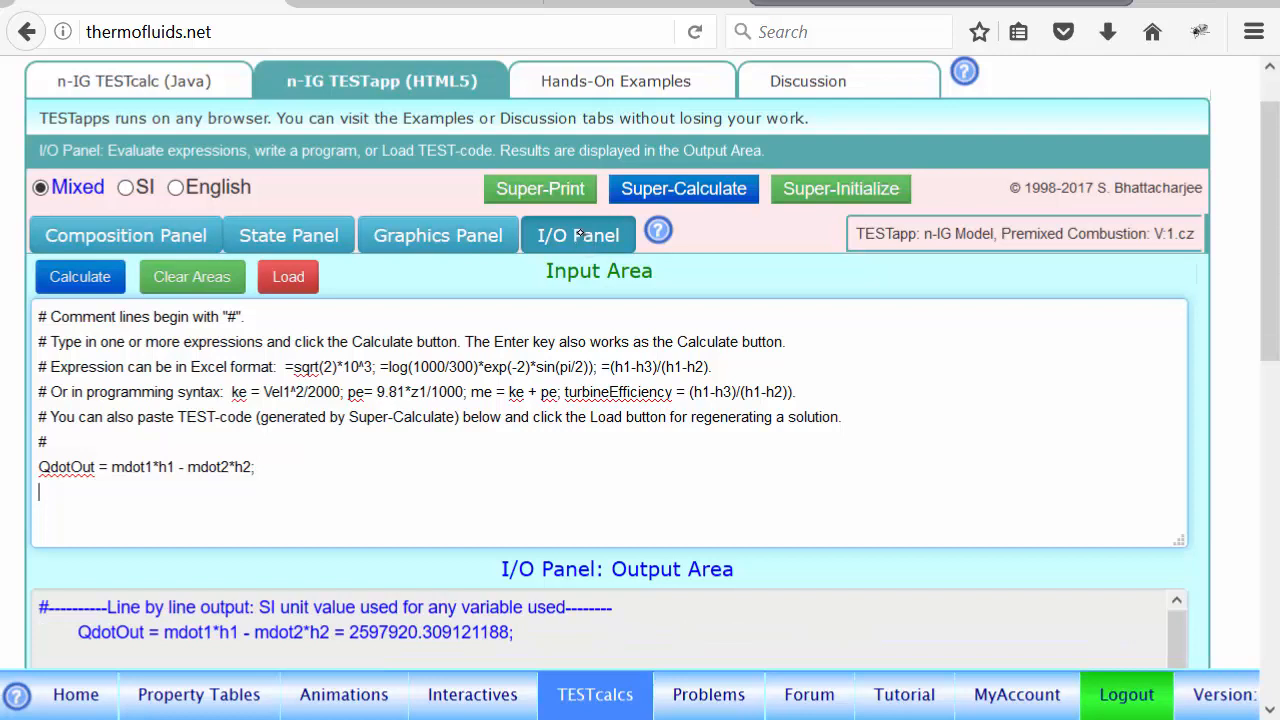
# Add the expression LHV = QdotOut/mdot1; below the heat release line and evaluate it
pyautogui.moveTo(1266, 328); pyautogui.dragTo(1267, 376)
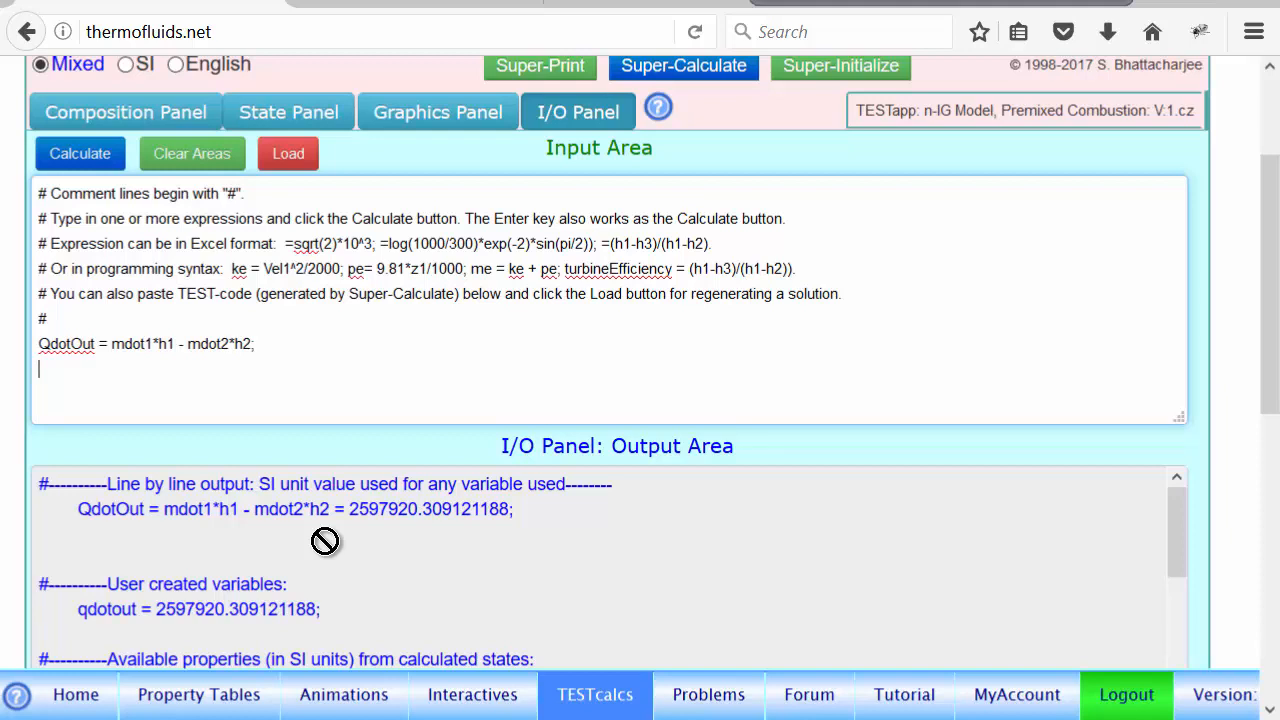
pyautogui.write('LHV = QdotOut/mdo')
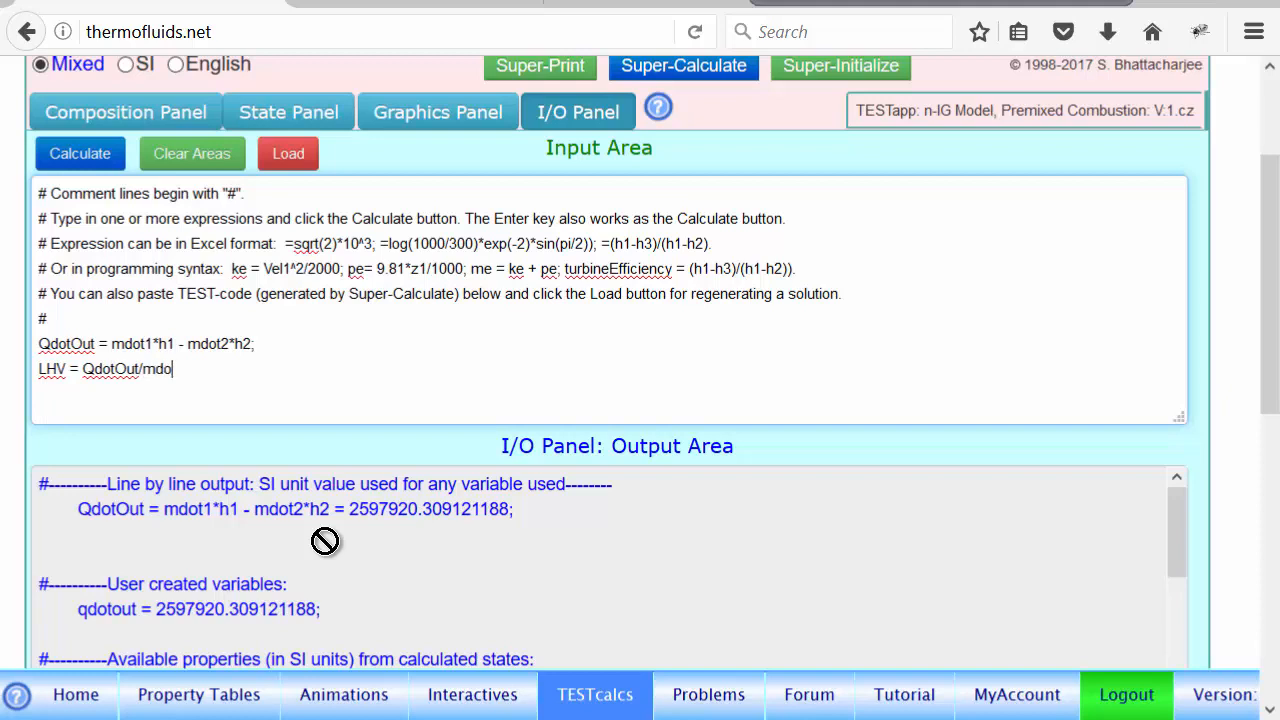
pyautogui.write('t1;')
pyautogui.press('Return')
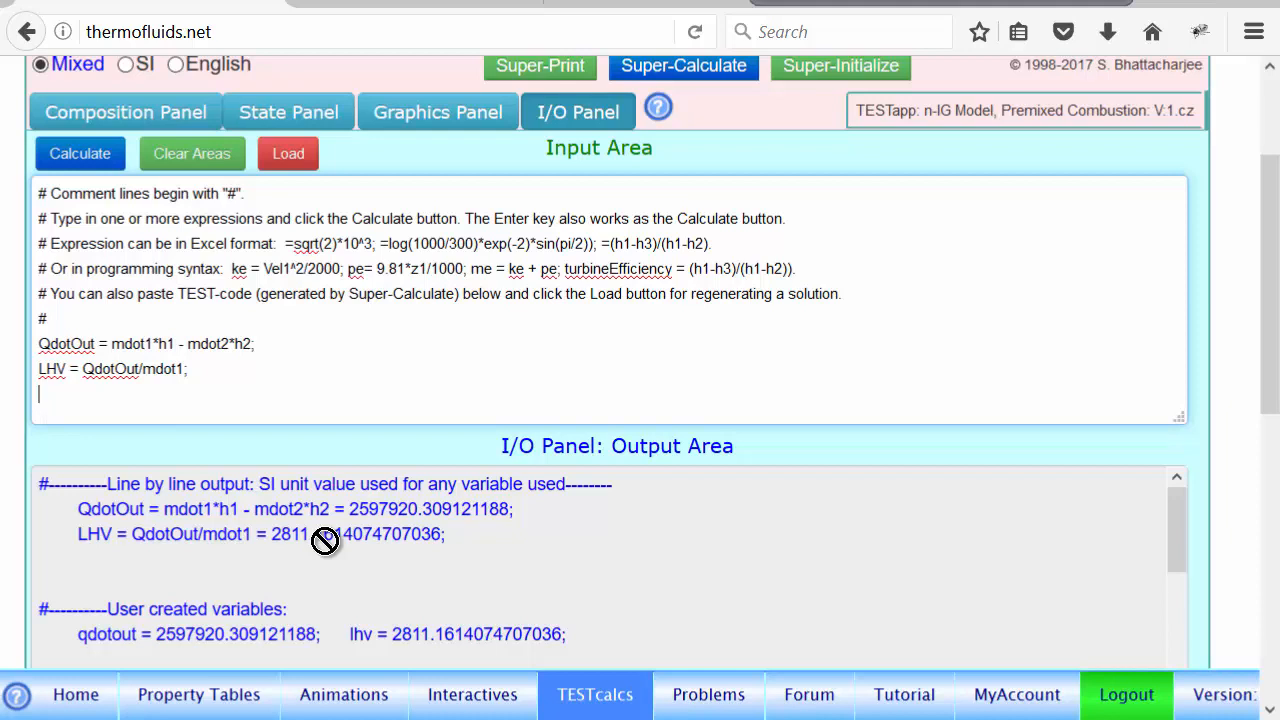
# Look up the fuel mass in the Fuel composition and evaluate the heating value per kilogram of fuel with LhV = QdotOut/100;
pyautogui.write('LhV = QdotOut/')
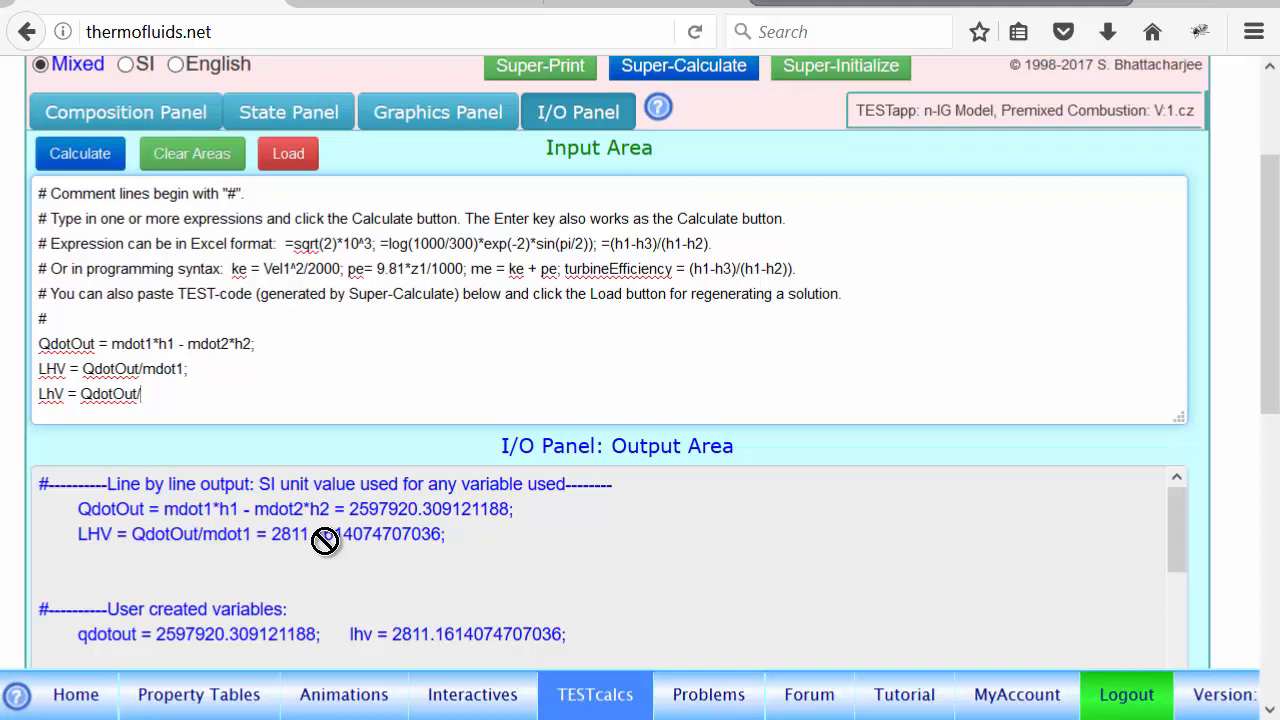
pyautogui.click(110, 120)
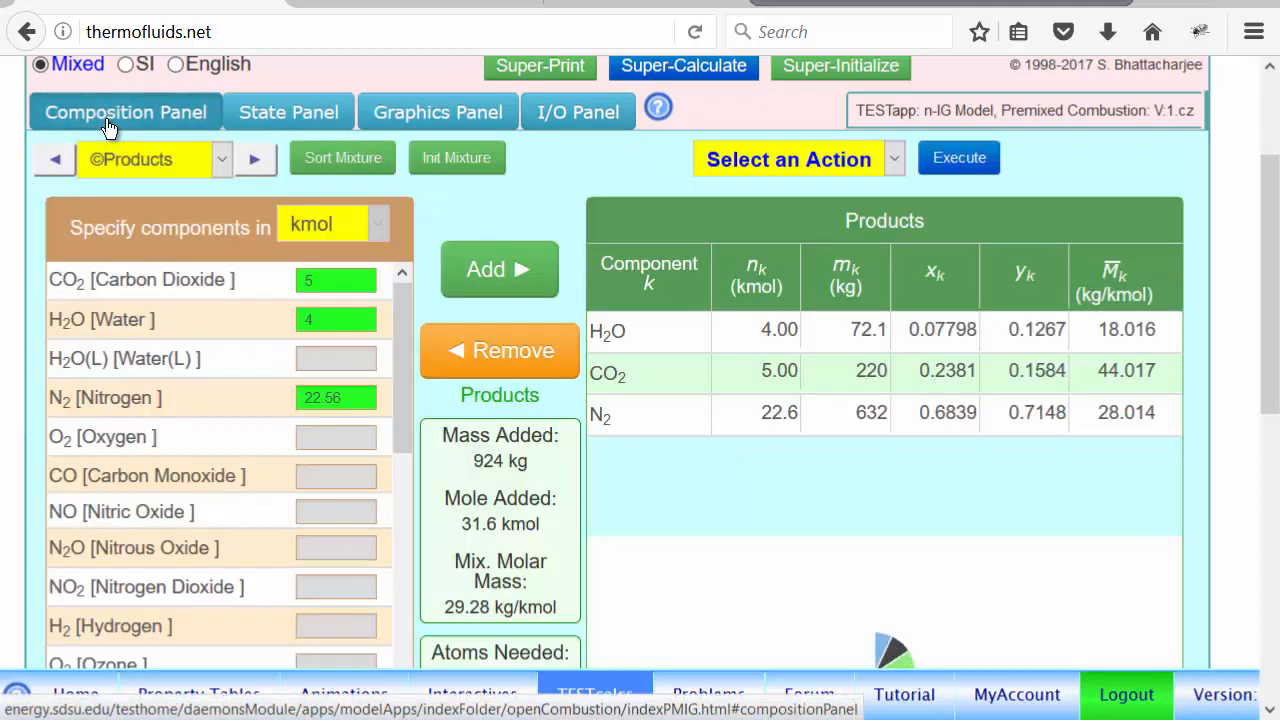
pyautogui.click(46, 167)
pyautogui.click(46, 167)
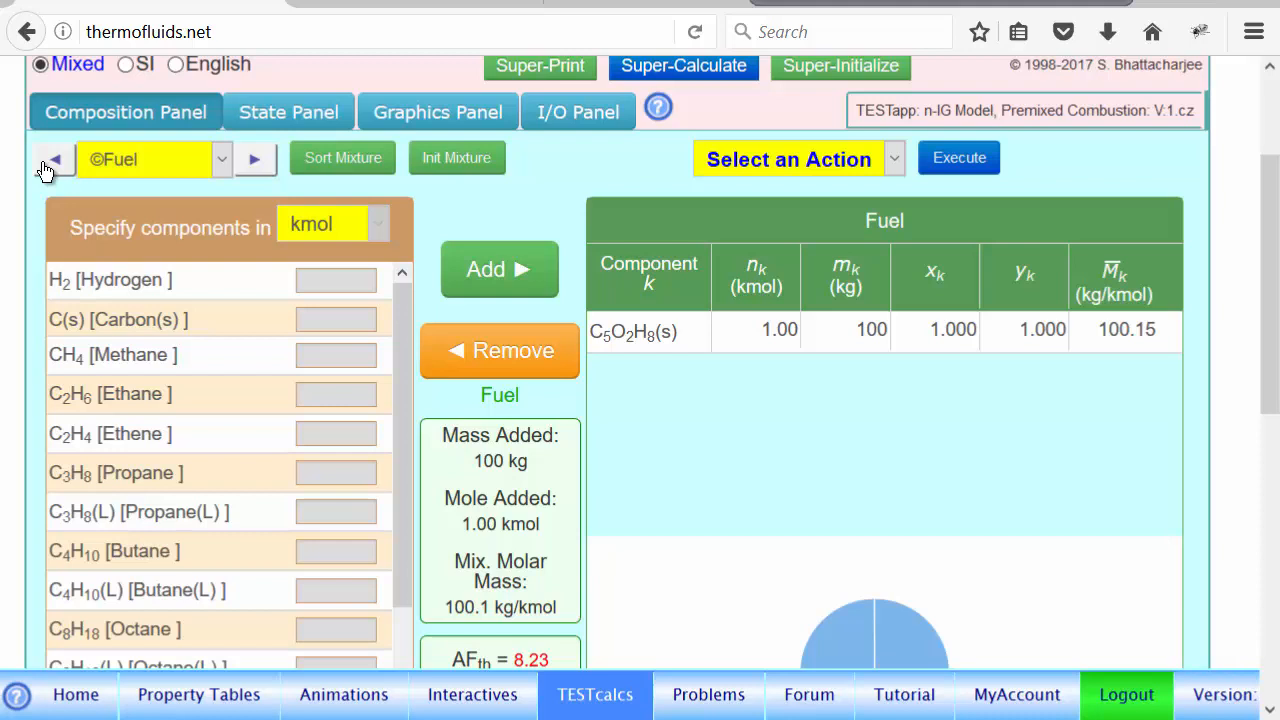
pyautogui.click(585, 114)
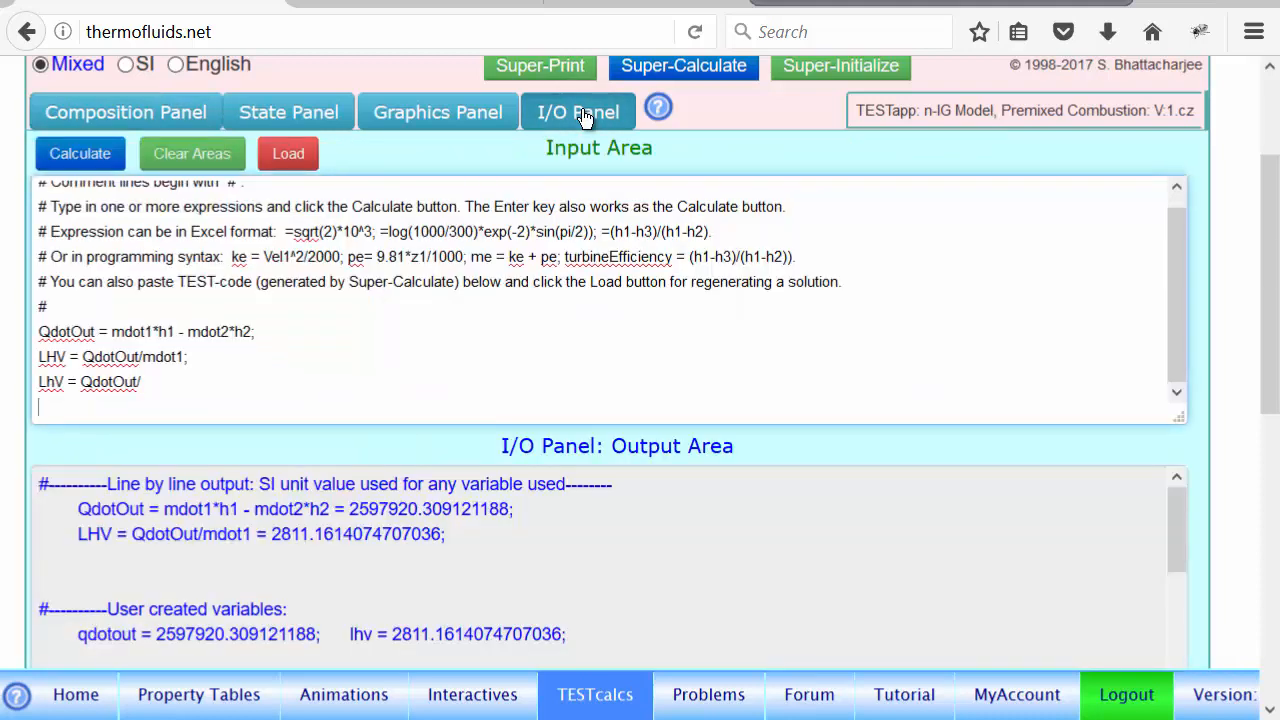
pyautogui.click(183, 389)
pyautogui.write('100;')
pyautogui.press('Return')
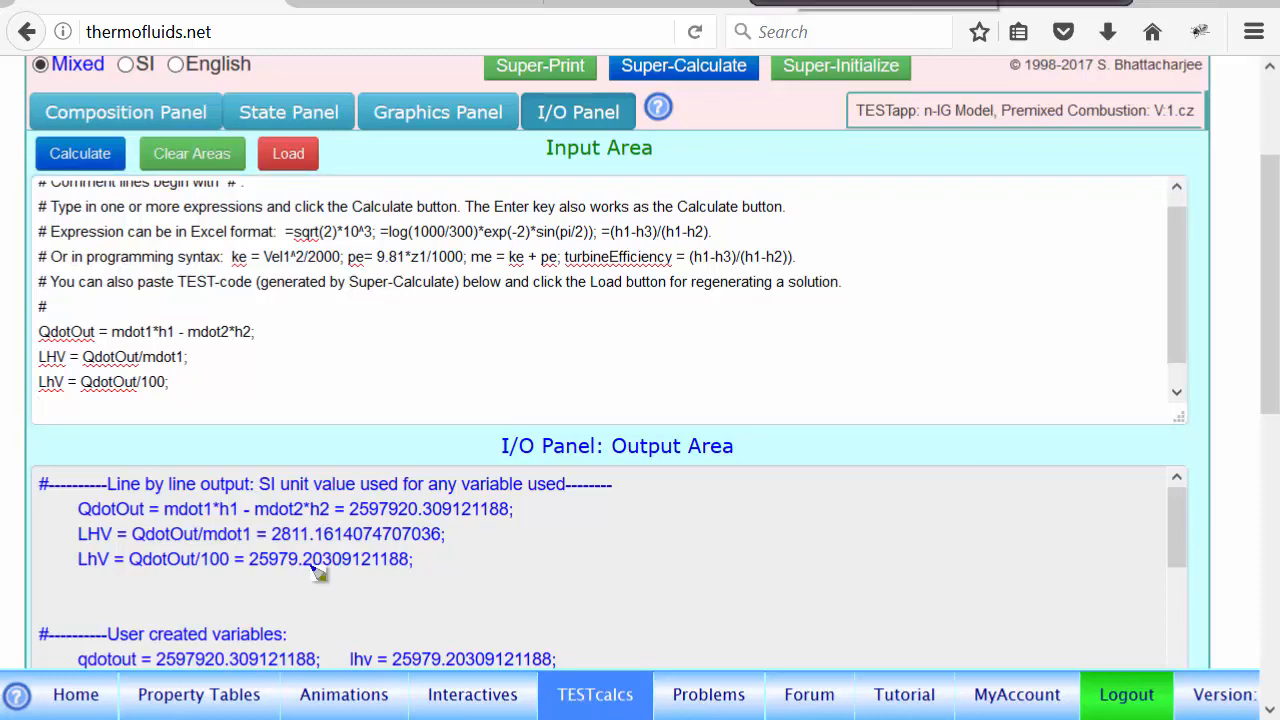
# Circle the LhV result, handwrite its unit and the circled conversion 25.9 MJ/kg beside it, and clear the ink
pyautogui.moveTo(305, 545)
pyautogui.mouseDown()
pyautogui.moveTo(265, 537)
pyautogui.moveTo(340, 545)
pyautogui.moveTo(288, 535)
pyautogui.mouseUp()
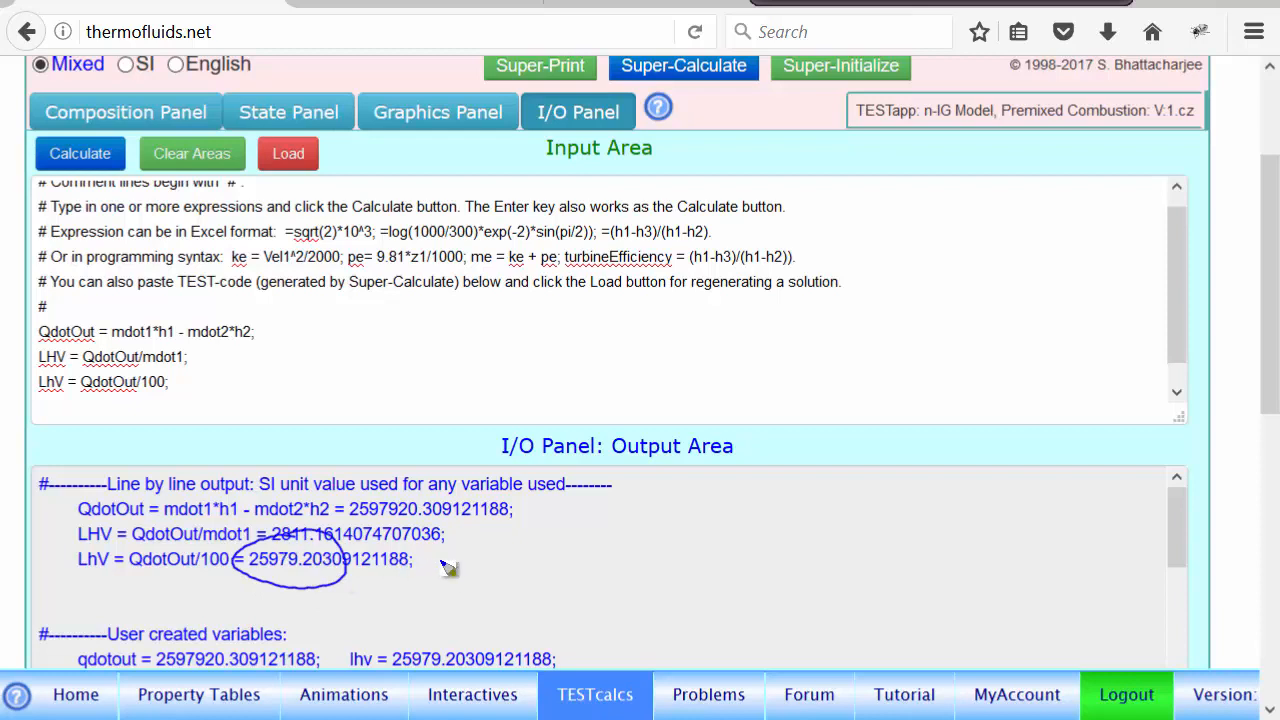
pyautogui.moveTo(466, 549)
pyautogui.mouseDown()
pyautogui.moveTo(463, 573)
pyautogui.moveTo(481, 564)
pyautogui.moveTo(477, 578)
pyautogui.mouseUp()
pyautogui.moveTo(517, 533)
pyautogui.mouseDown()
pyautogui.moveTo(494, 593)
pyautogui.moveTo(523, 575)
pyautogui.mouseUp()
pyautogui.moveTo(527, 566); pyautogui.dragTo(530, 587)
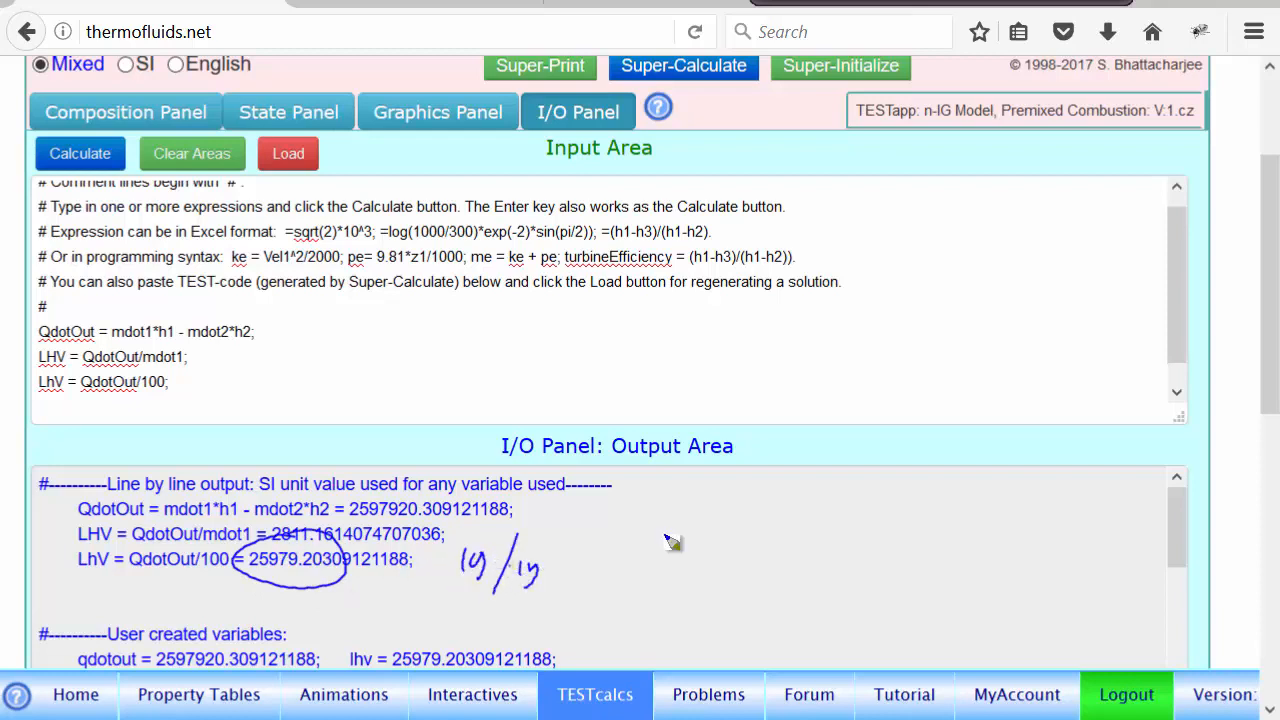
pyautogui.moveTo(668, 529)
pyautogui.mouseDown()
pyautogui.moveTo(689, 548)
pyautogui.moveTo(732, 541)
pyautogui.moveTo(736, 561)
pyautogui.mouseUp()
pyautogui.click(714, 537)
pyautogui.moveTo(691, 521)
pyautogui.mouseDown()
pyautogui.moveTo(787, 506)
pyautogui.moveTo(814, 516)
pyautogui.mouseUp()
pyautogui.moveTo(820, 490); pyautogui.dragTo(852, 474)
pyautogui.moveTo(852, 474); pyautogui.dragTo(838, 536)
pyautogui.moveTo(864, 506); pyautogui.dragTo(893, 540)
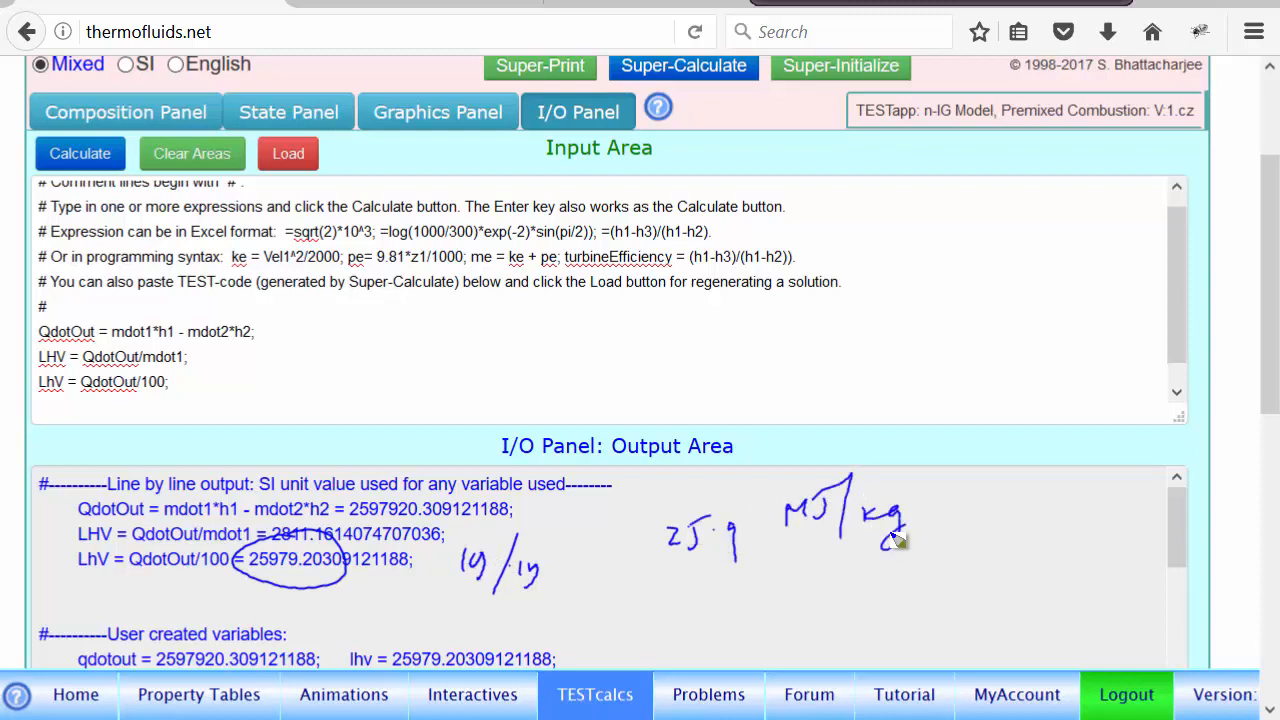
pyautogui.moveTo(710, 625)
pyautogui.mouseDown()
pyautogui.moveTo(950, 588)
pyautogui.moveTo(638, 615)
pyautogui.mouseUp()
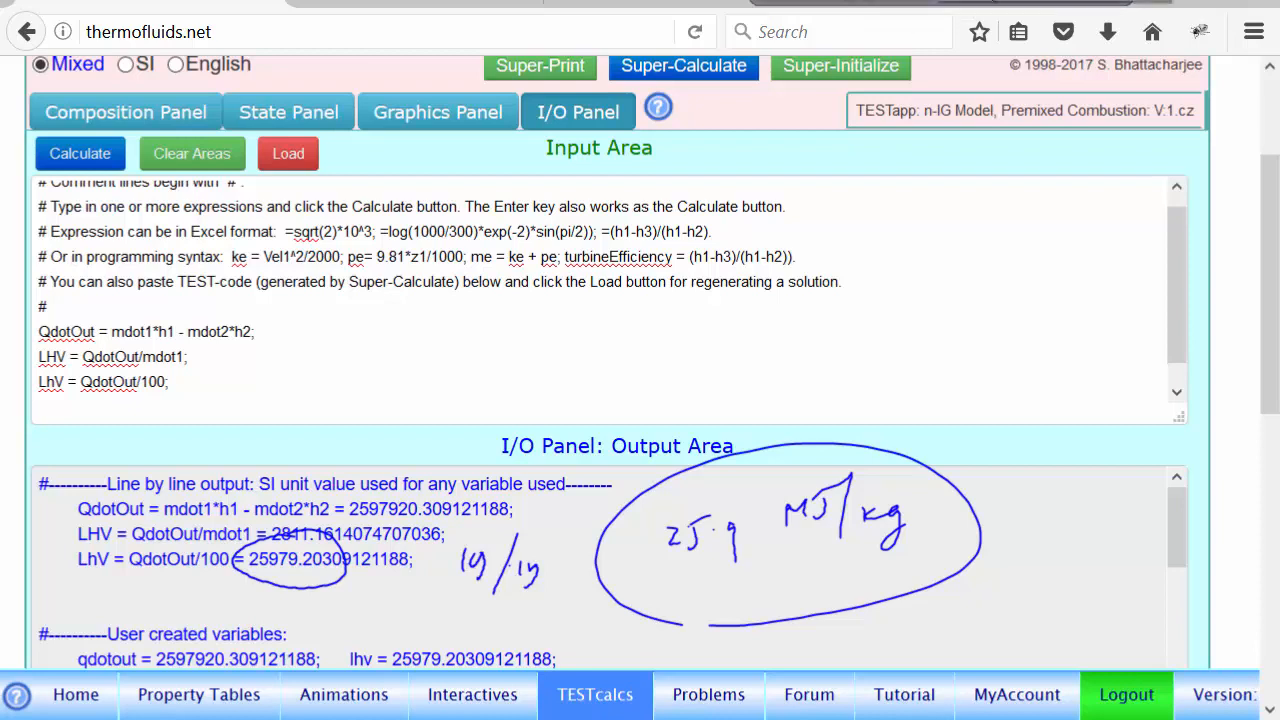
pyautogui.press('Escape')
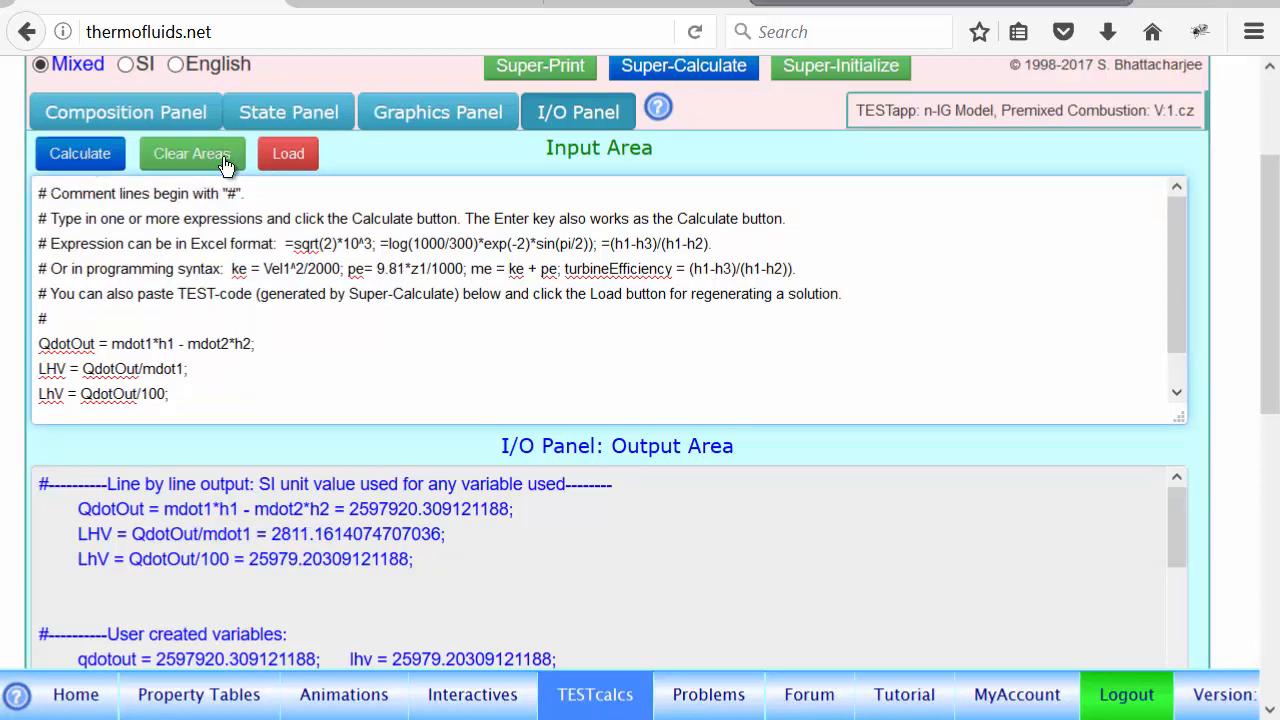
# Clear the I/O Panel's input and output areas and evaluate the products' enthalpy with hPr= mdot1*h1/mdot2;
pyautogui.click(195, 160)
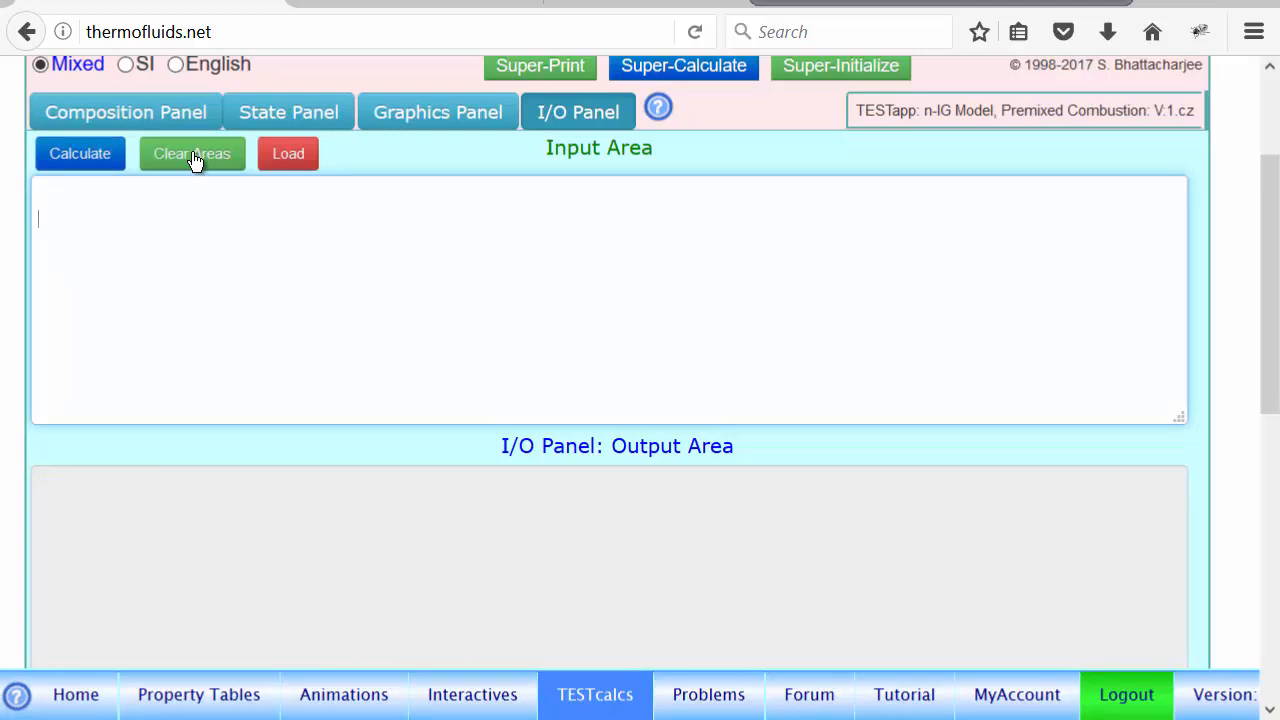
pyautogui.write('hPr')
pyautogui.press('BackSpace')
pyautogui.write('=')
pyautogui.press('super')
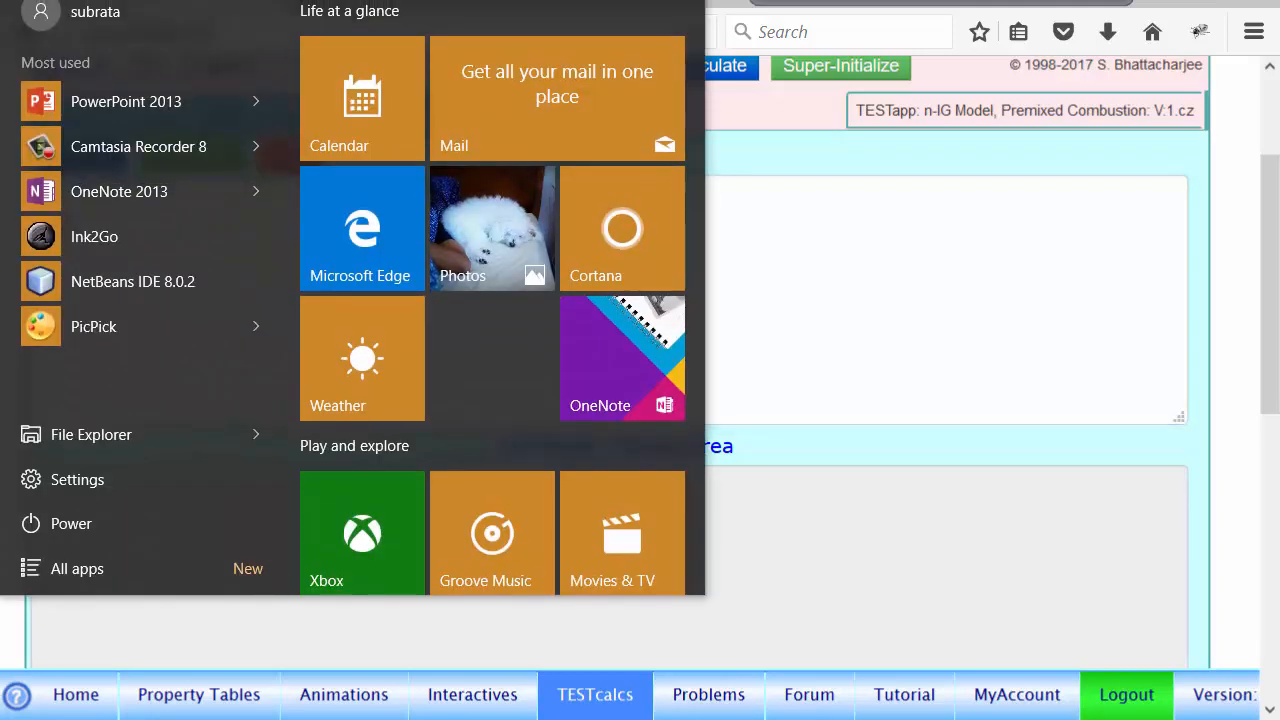
pyautogui.click(890, 268)
pyautogui.write('mdo')
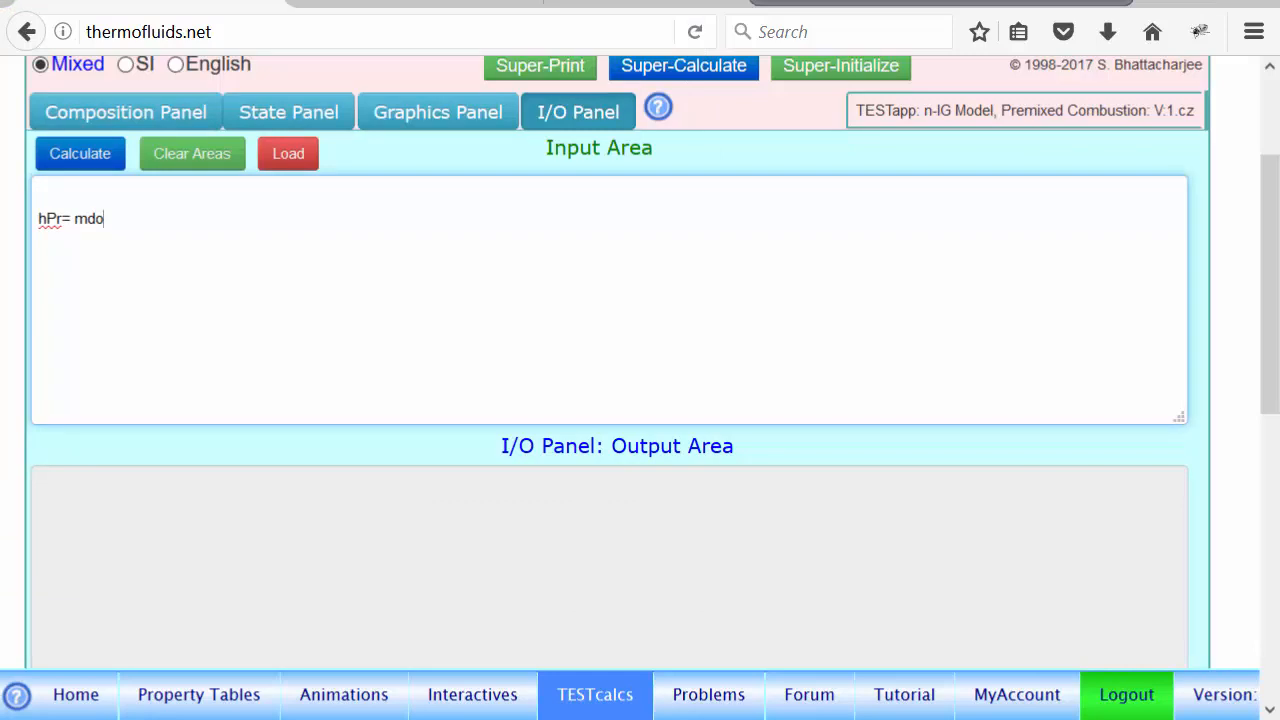
pyautogui.write('t1*h1/mdot2;')
pyautogui.press('Return')
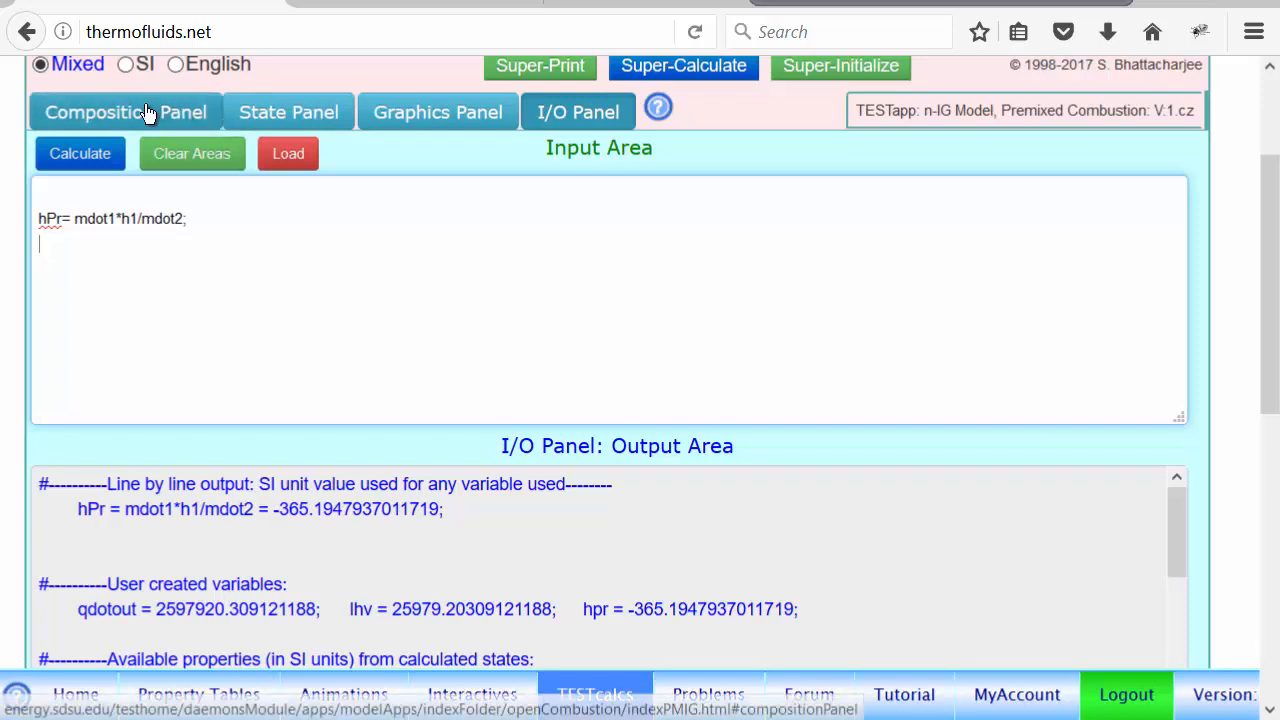
# In State-2 of the products, make T2 unknown, set h2 to =h1, calculate the state, and check the resulting T2
pyautogui.click(297, 116)
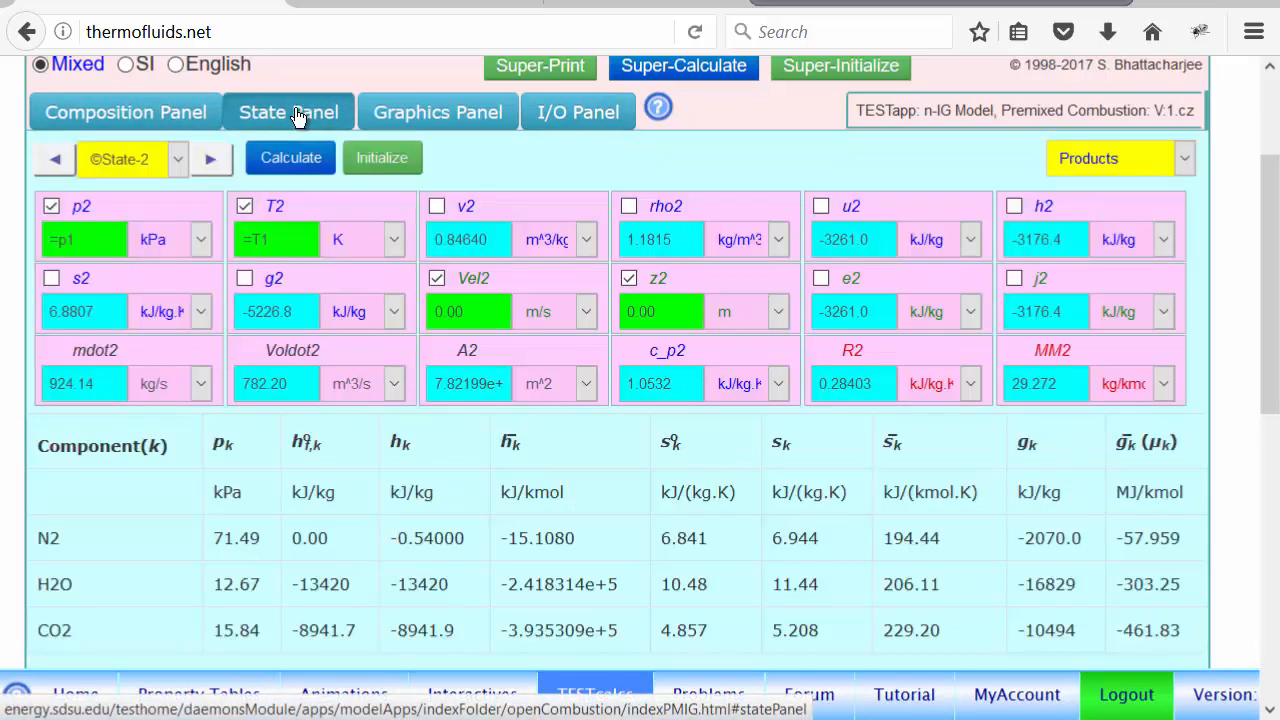
pyautogui.click(278, 241)
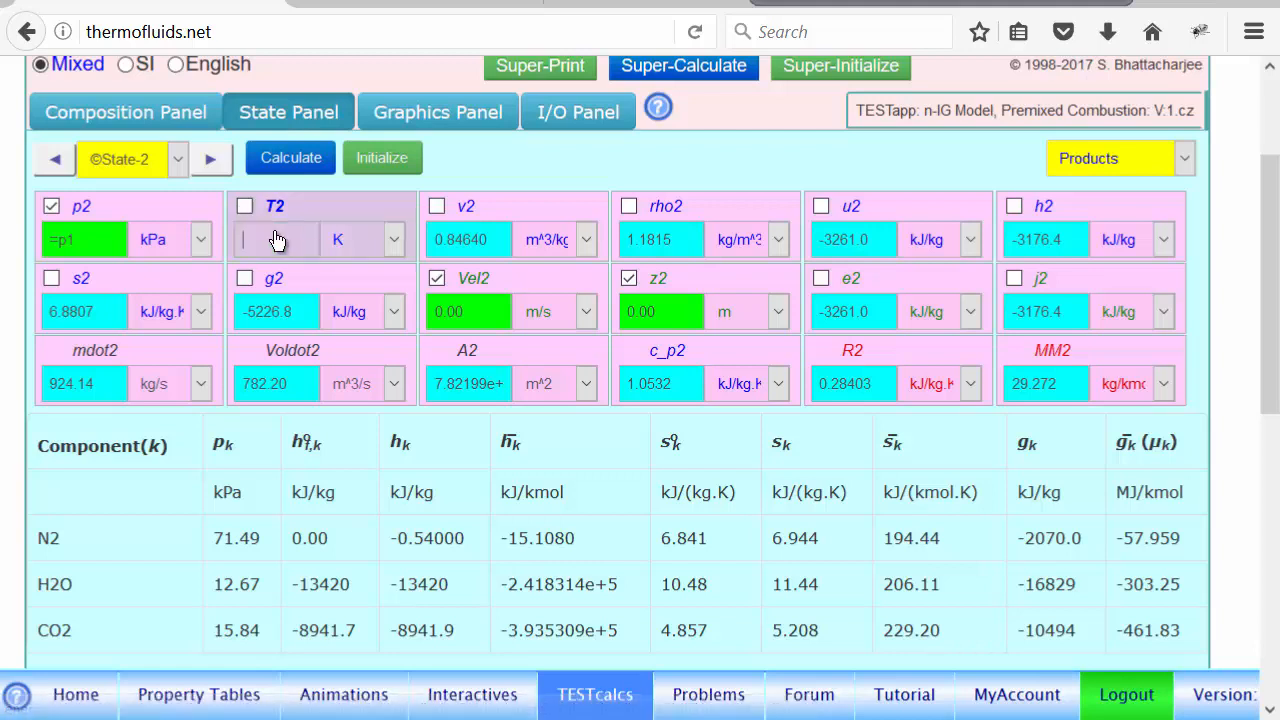
pyautogui.click(1042, 246)
pyautogui.press('BackSpace')
pyautogui.press('BackSpace')
pyautogui.press('BackSpace')
pyautogui.press('BackSpace')
pyautogui.press('BackSpace')
pyautogui.press('BackSpace')
pyautogui.press('BackSpace')
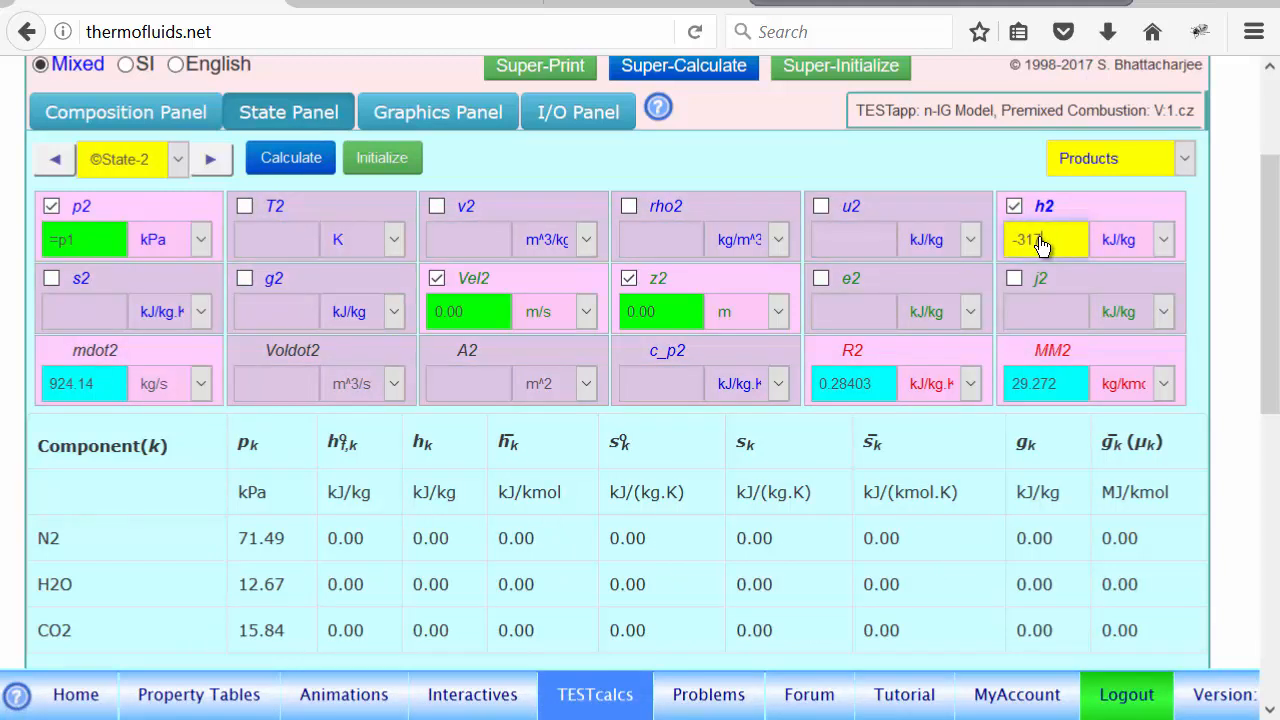
pyautogui.write('=h1')
pyautogui.press('Return')
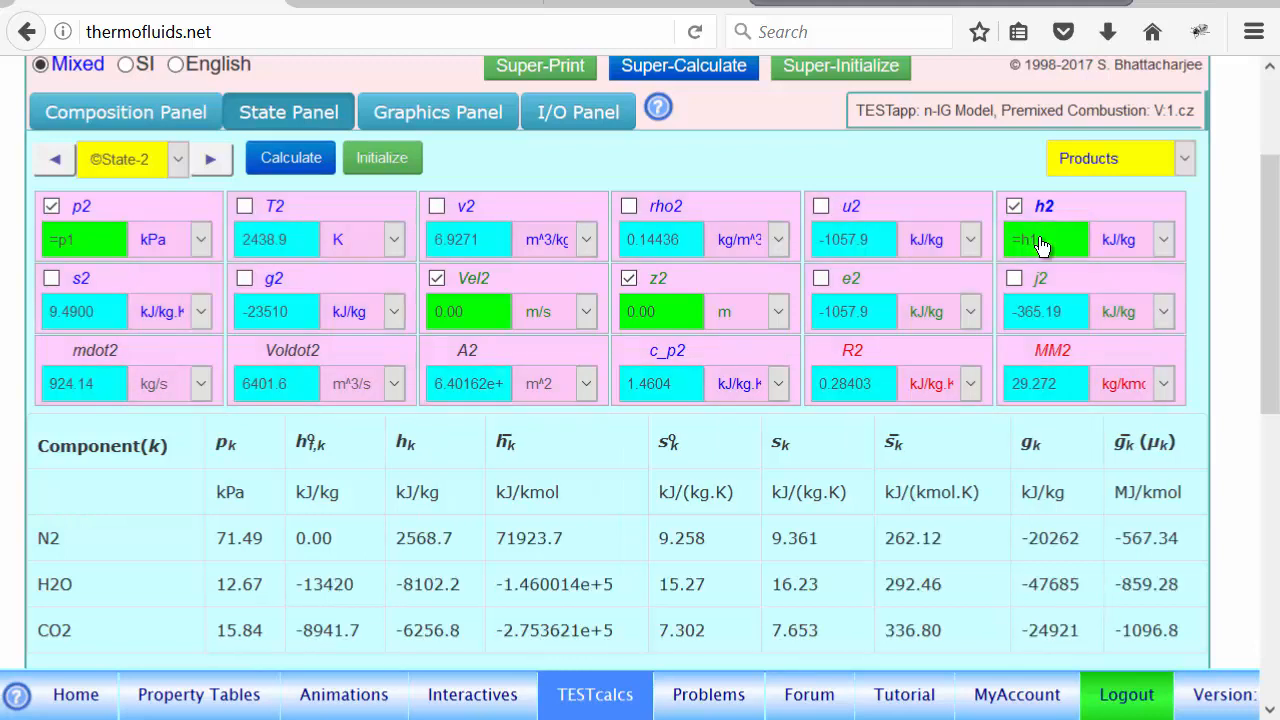
pyautogui.moveTo(296, 242); pyautogui.dragTo(217, 240)
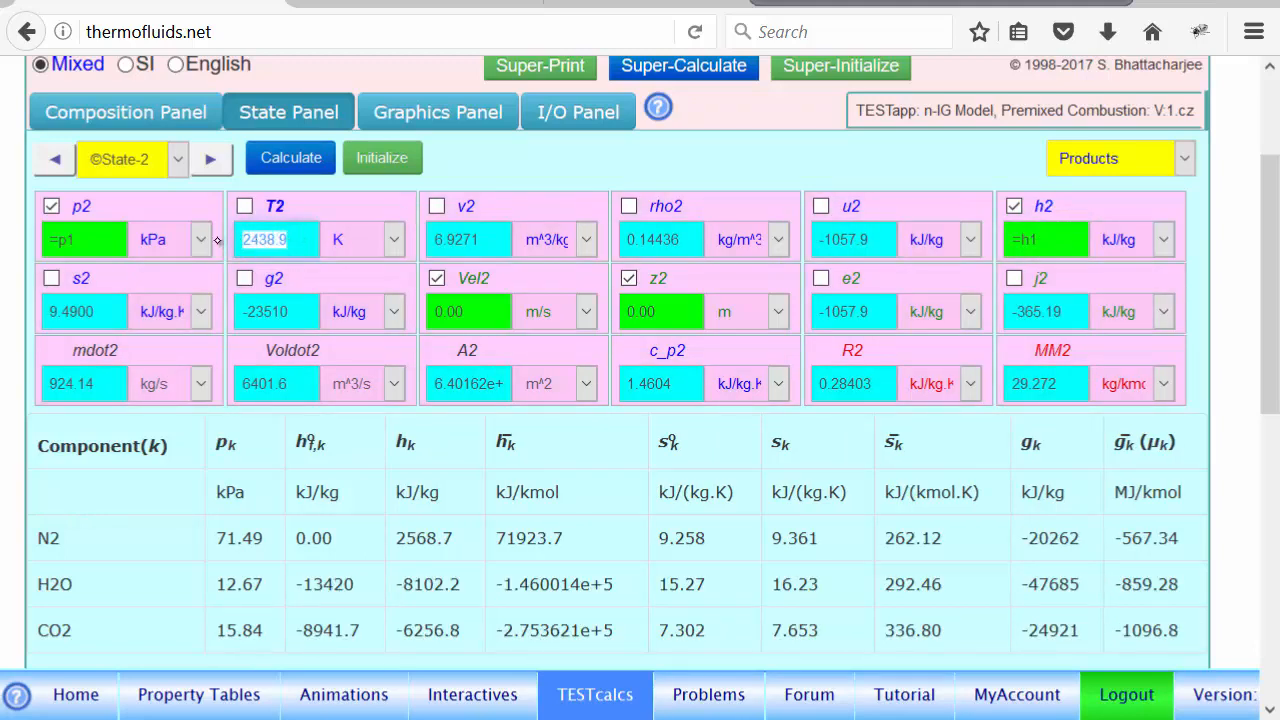
pyautogui.click(297, 241)
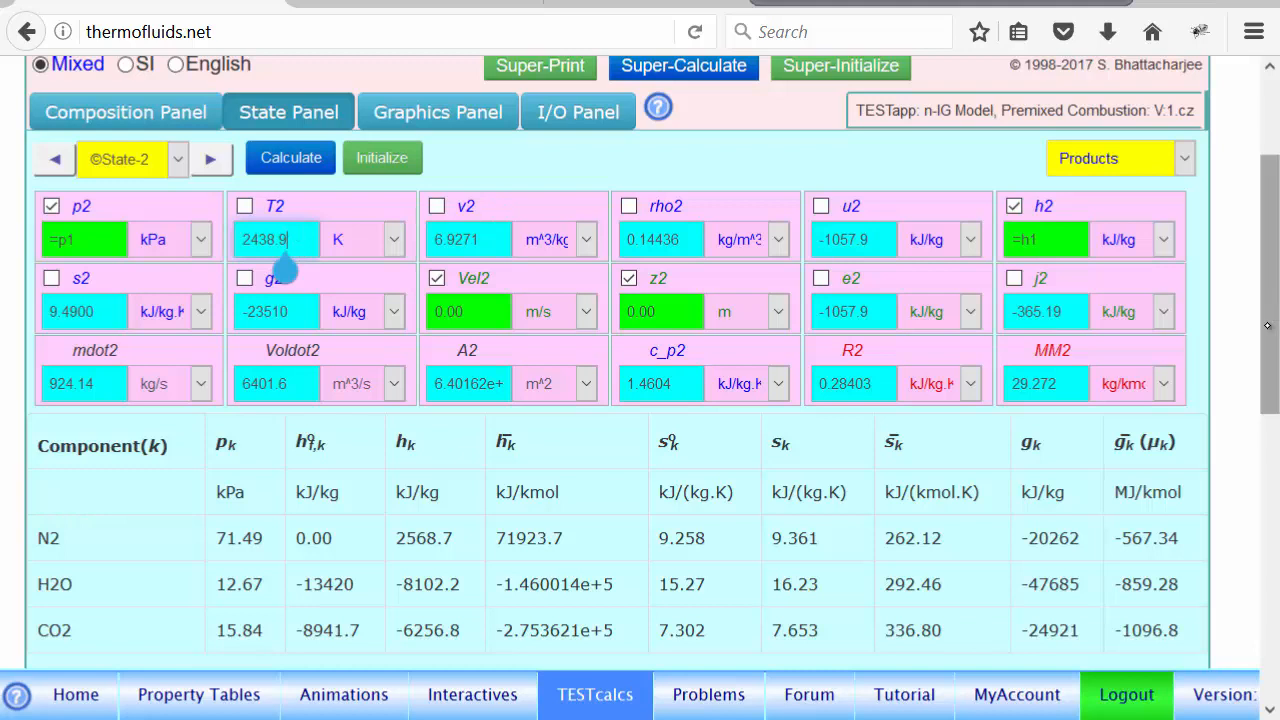
# Open the n-IGE TESTapp from the open-steady combustion and chemical equilibrium TESTcalcs, using the IGE mixture model without web service
pyautogui.moveTo(1267, 339); pyautogui.dragTo(1269, 420)
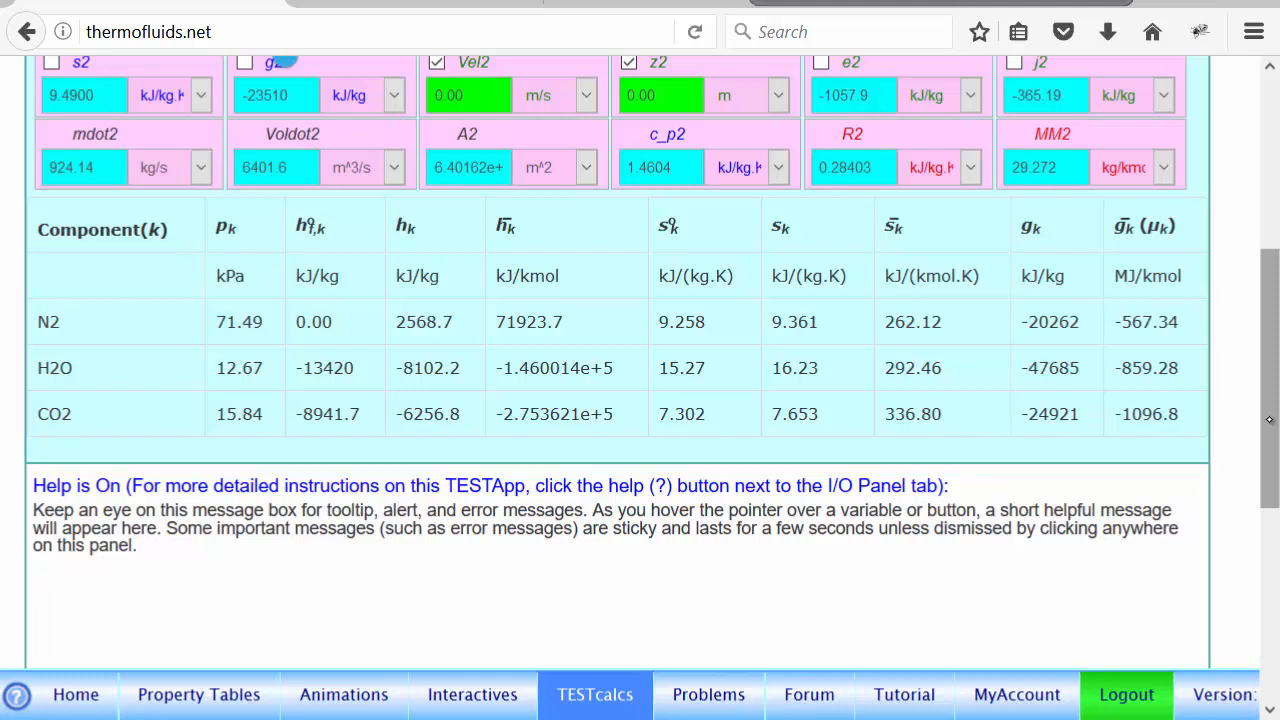
pyautogui.scroll(3, 1271, 263)
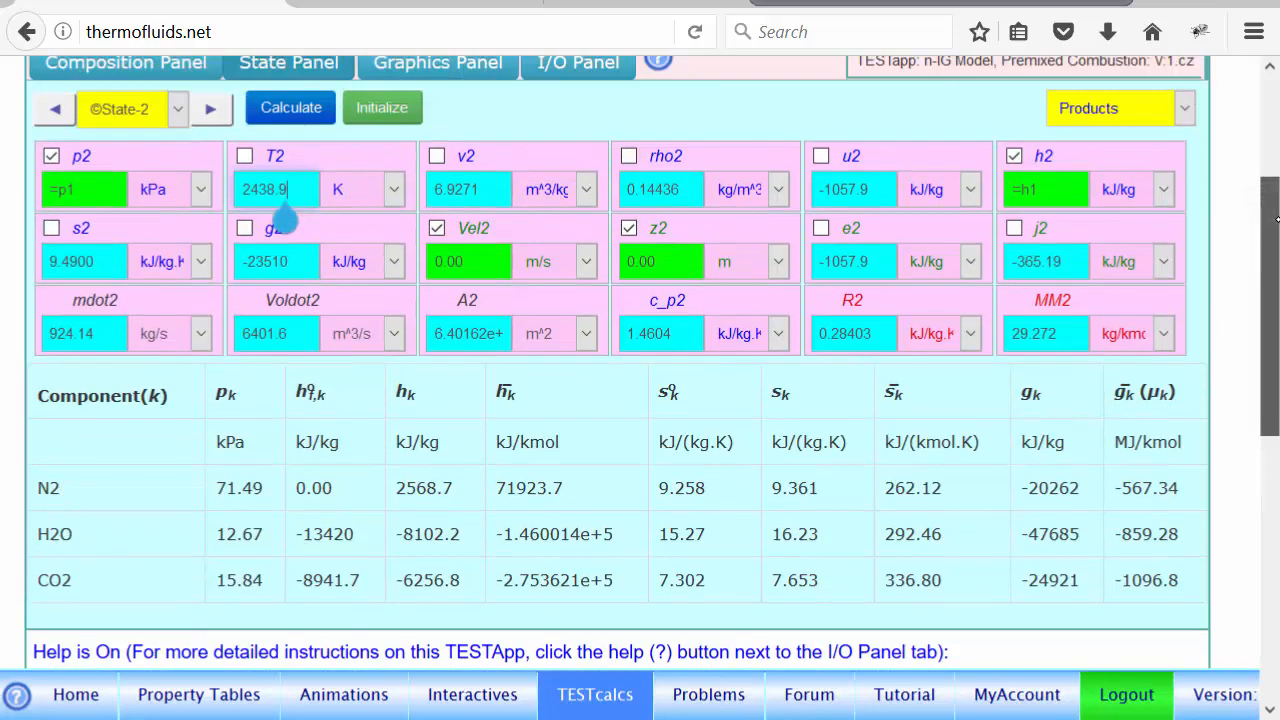
pyautogui.click(597, 694)
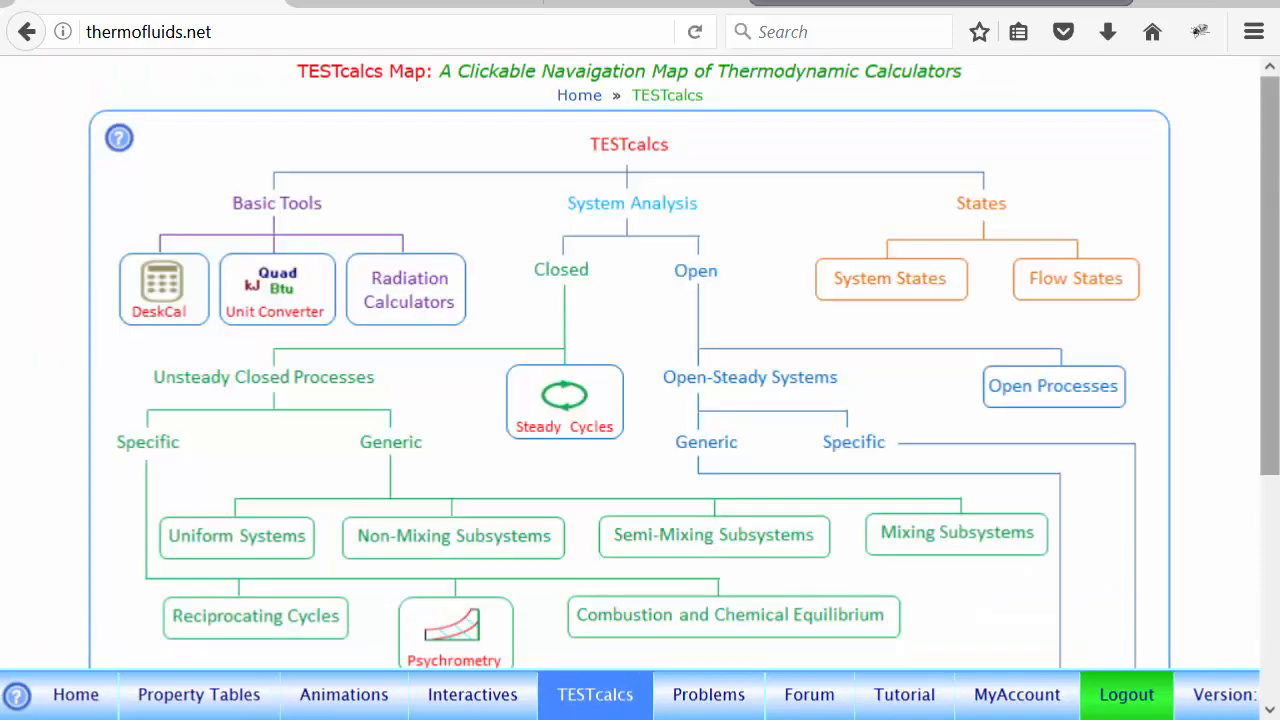
pyautogui.scroll(-3, 1276, 628)
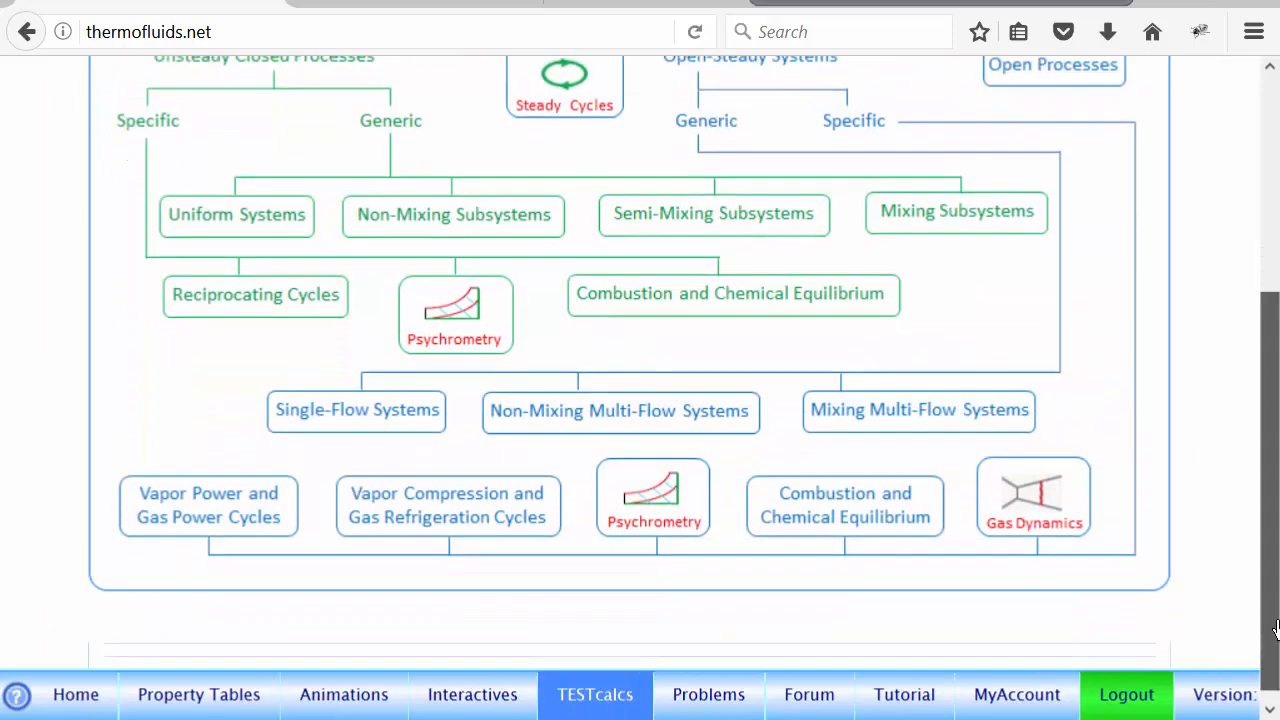
pyautogui.click(845, 500)
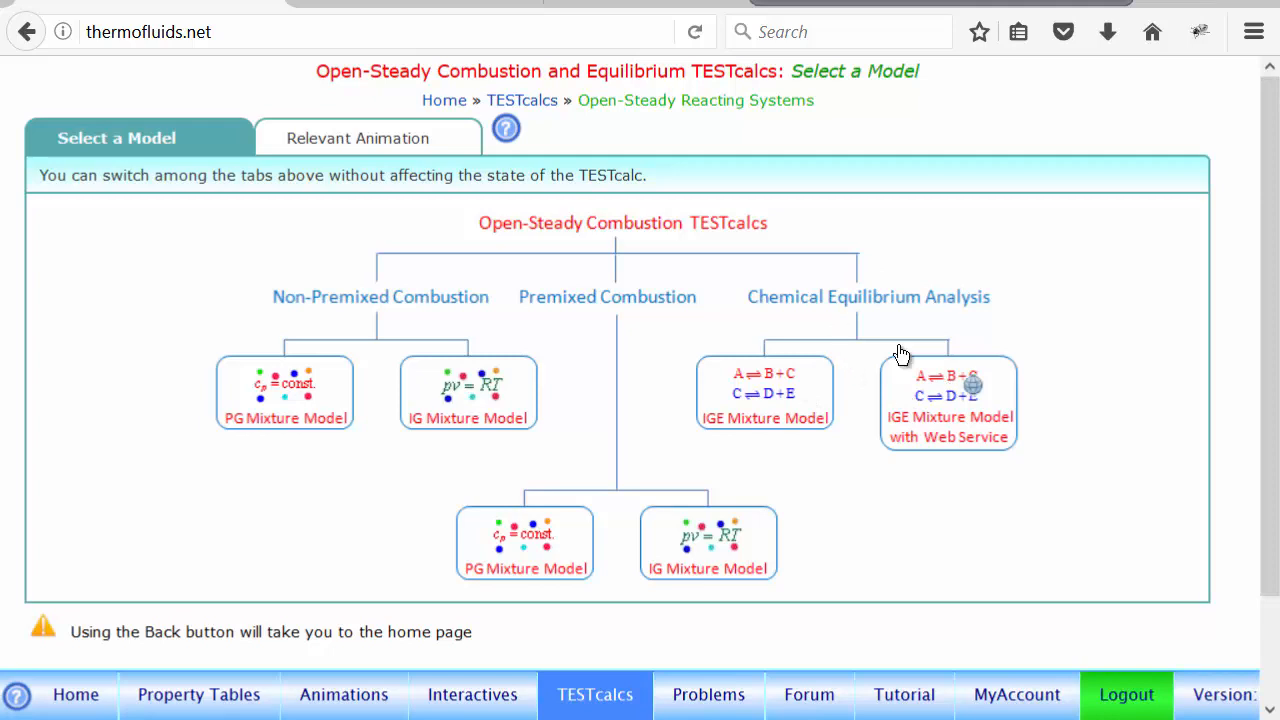
pyautogui.click(765, 400)
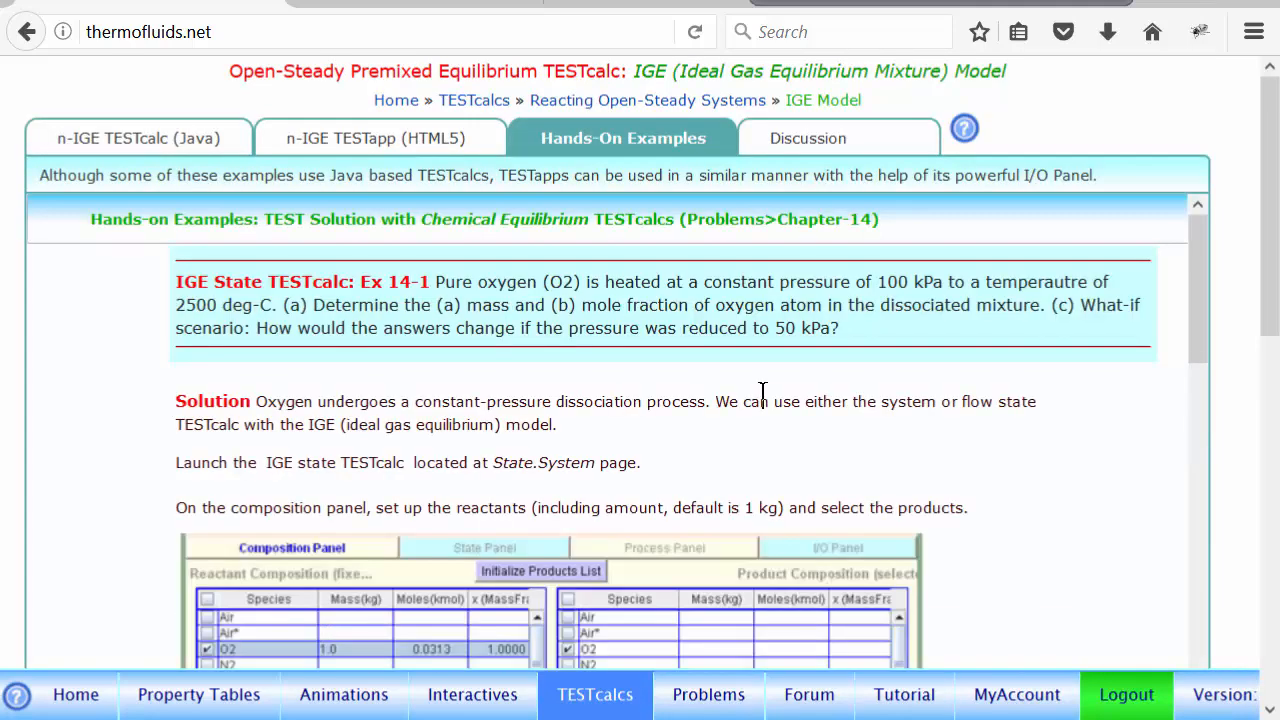
pyautogui.click(390, 140)
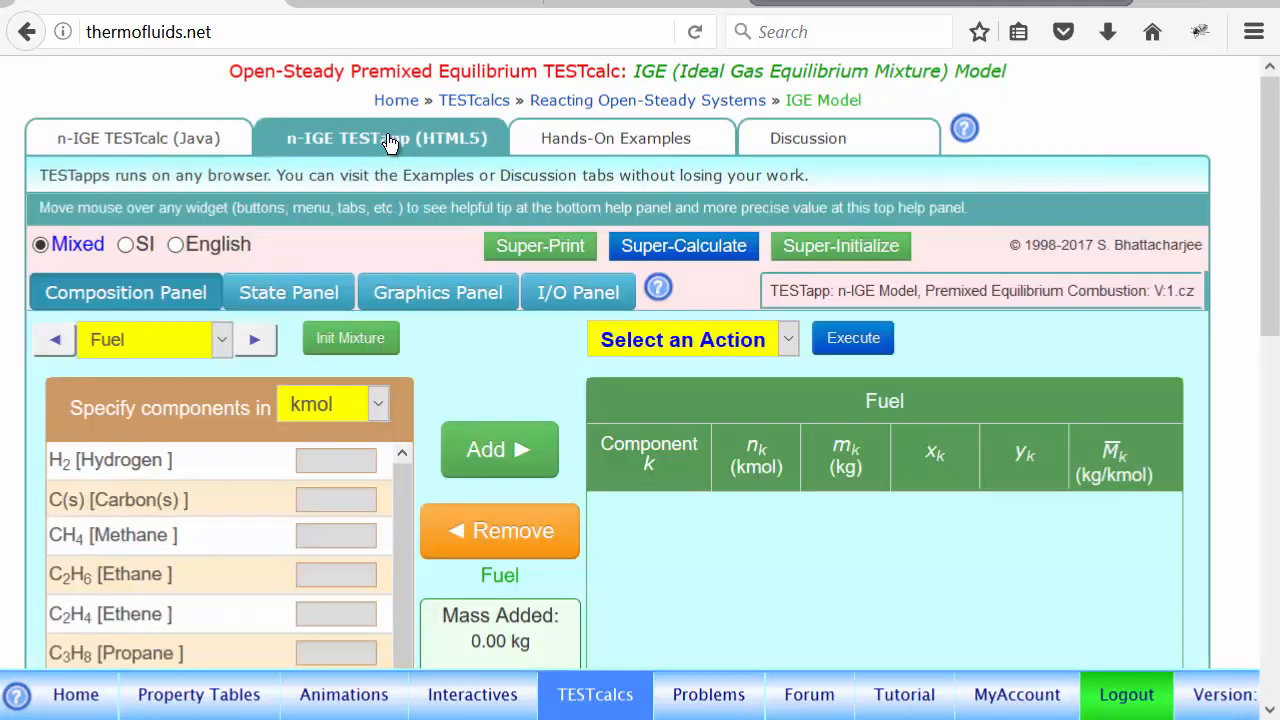
# Add 1 kmol of solid PMMA, C5O2H8(s), to the Fuel composition
pyautogui.scroll(-5, 396, 313)
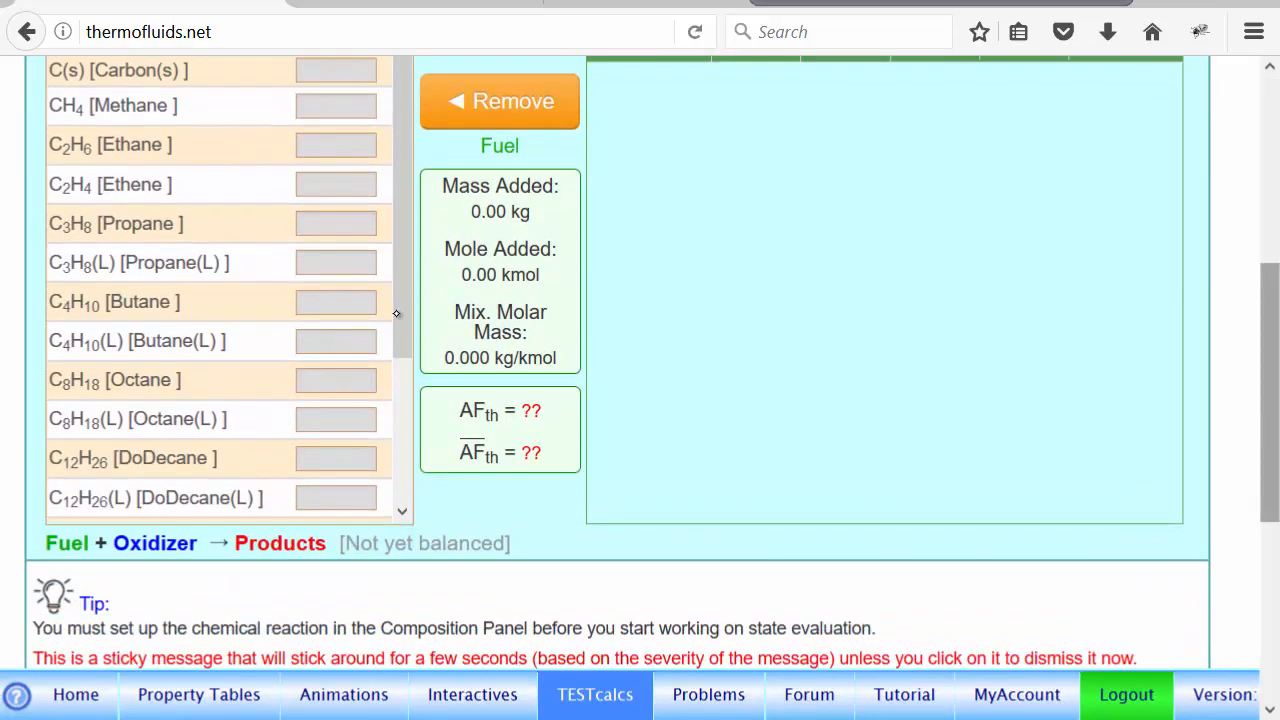
pyautogui.moveTo(396, 313); pyautogui.dragTo(426, 448)
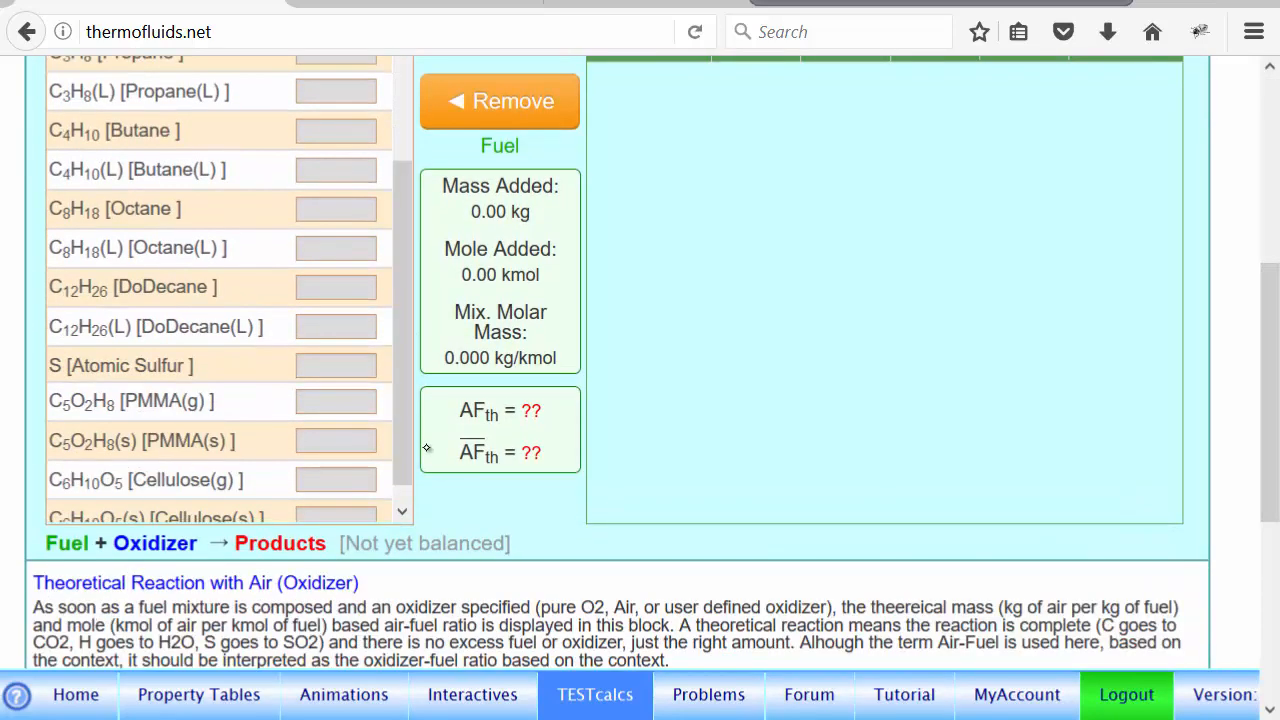
pyautogui.click(125, 450)
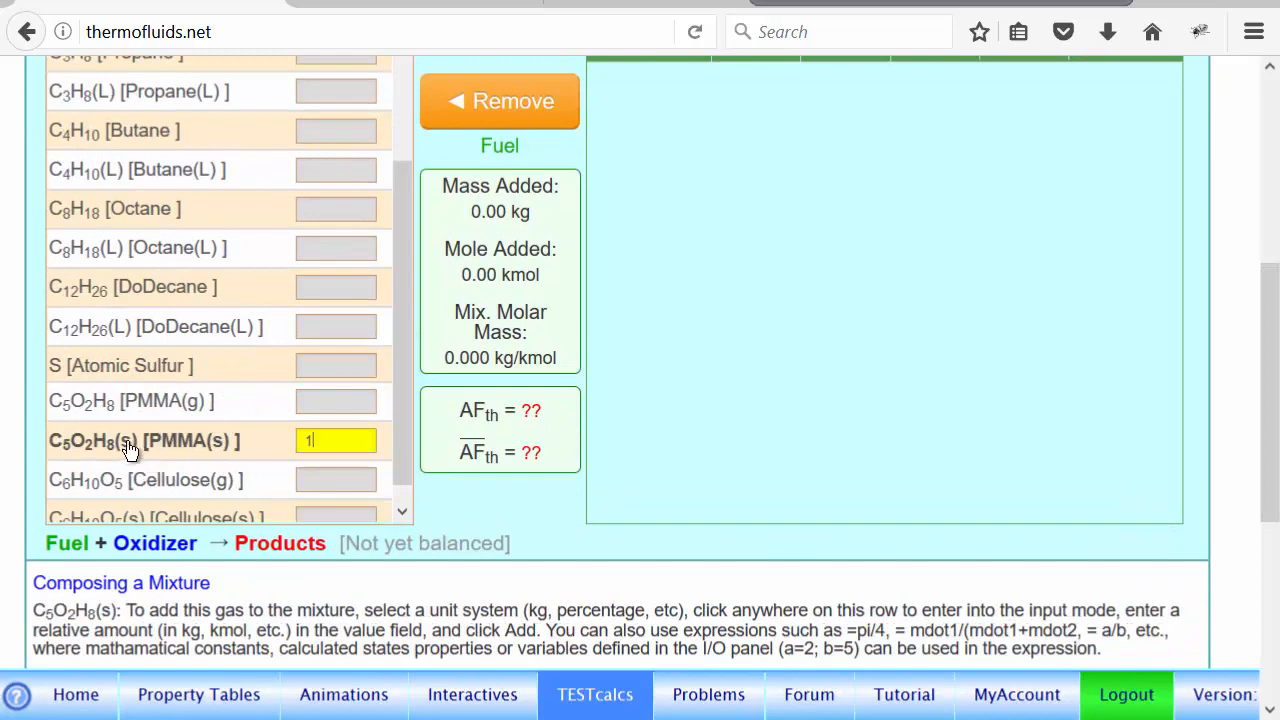
pyautogui.scroll(3, 513, 293)
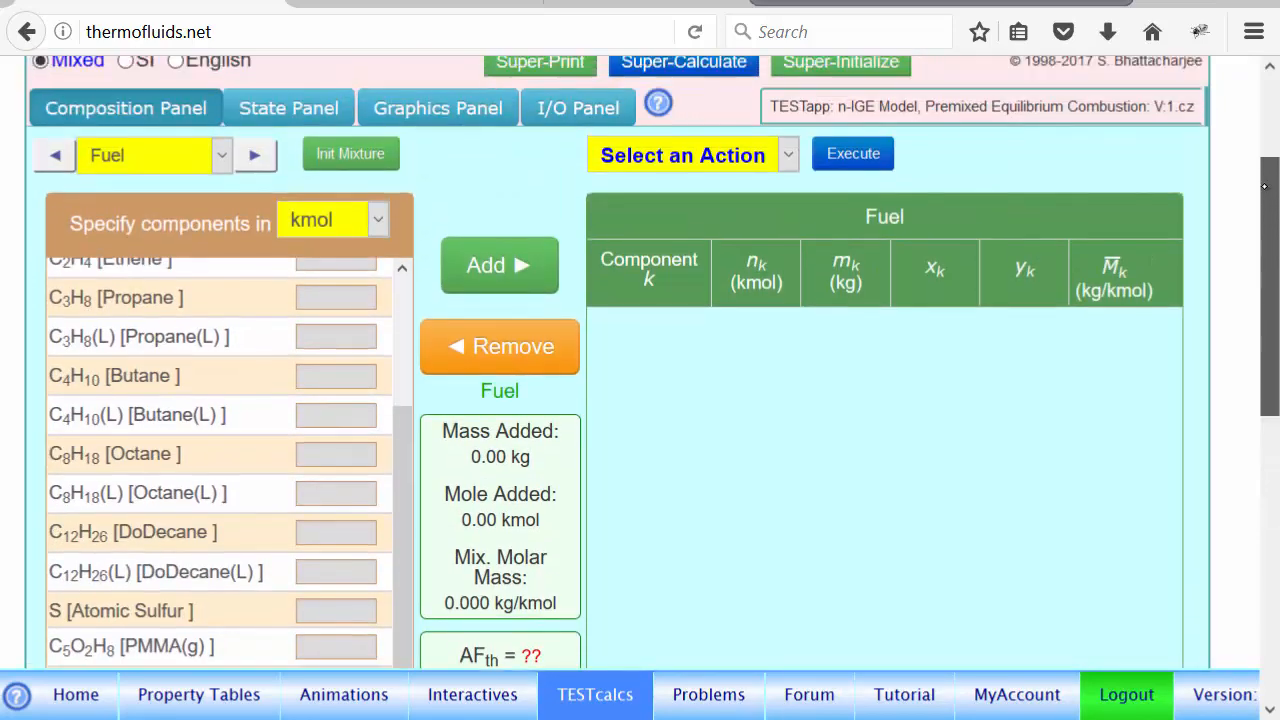
pyautogui.click(508, 266)
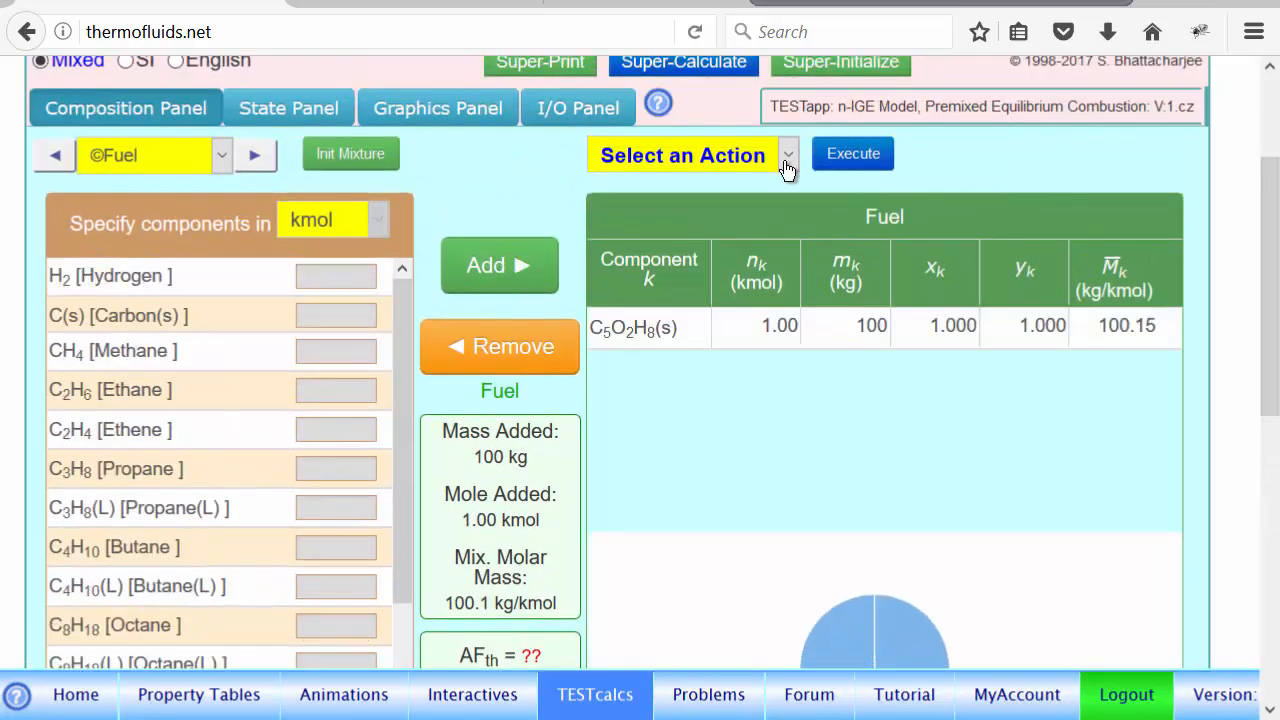
# Execute action 1.b, equilibrium combustion with known excess/deficient air, at λ = 100% and check the reaction equation
pyautogui.click(787, 160)
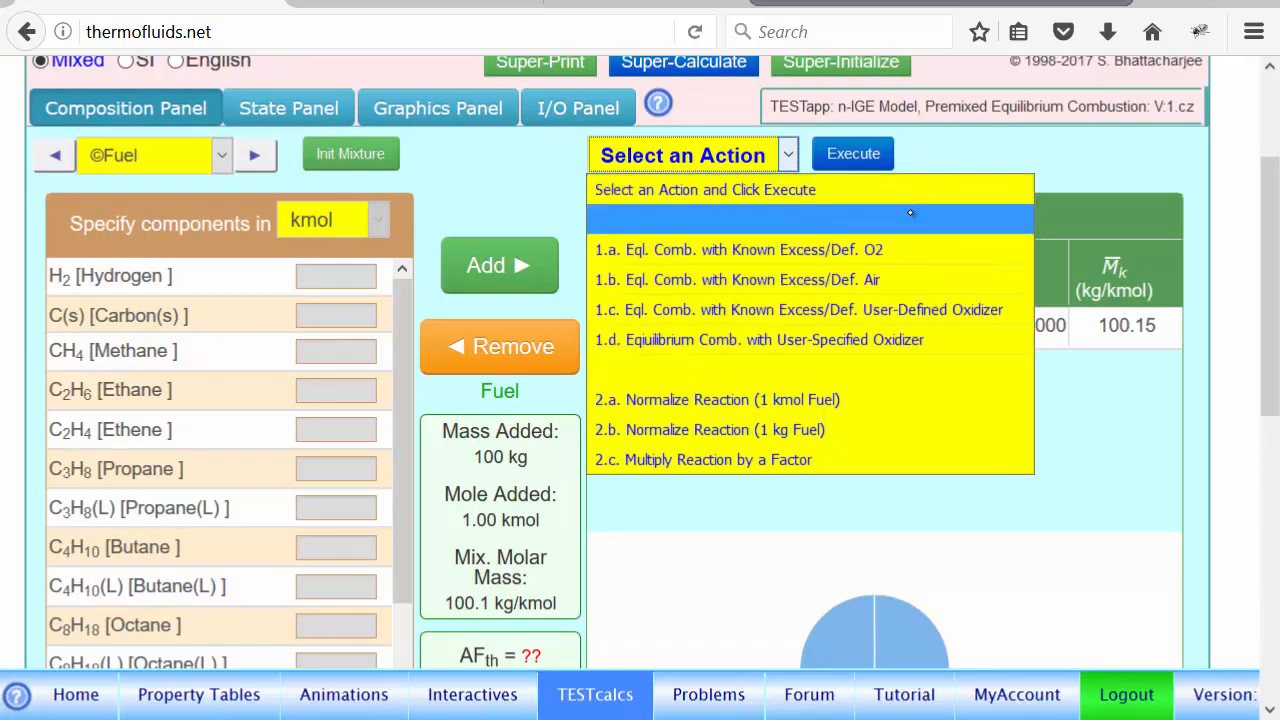
pyautogui.click(924, 282)
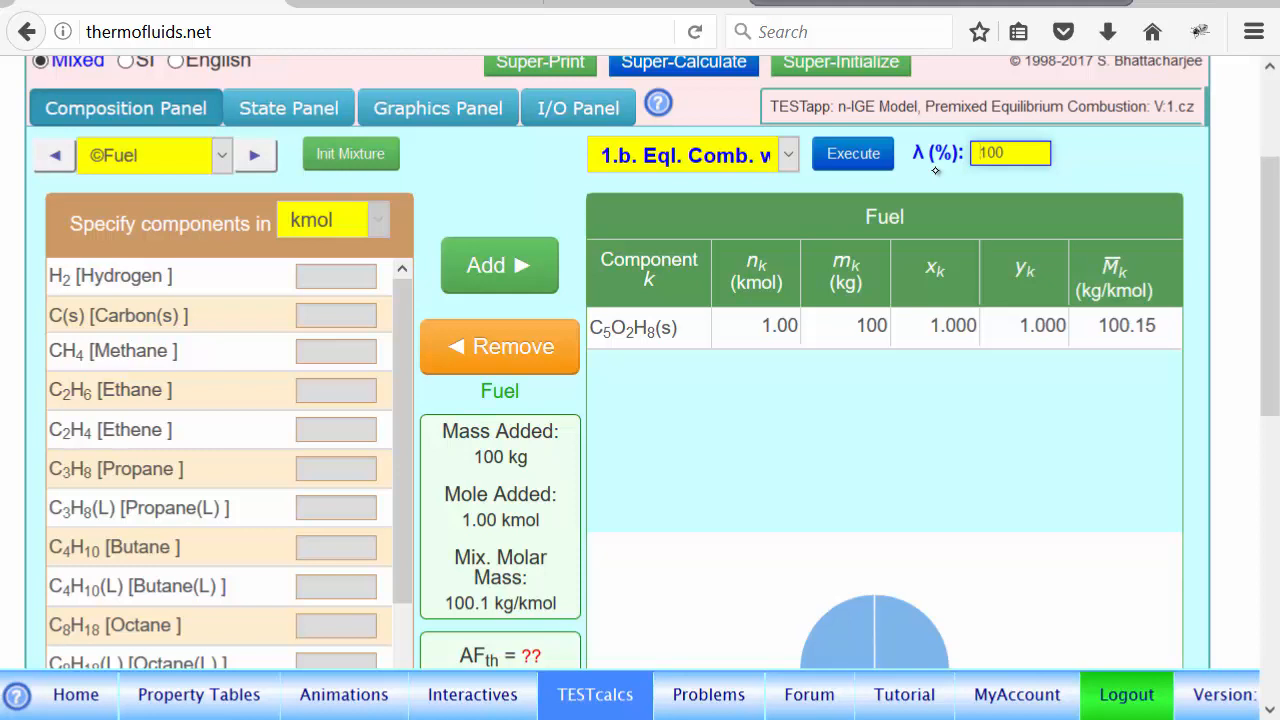
pyautogui.moveTo(1272, 296); pyautogui.dragTo(1275, 439)
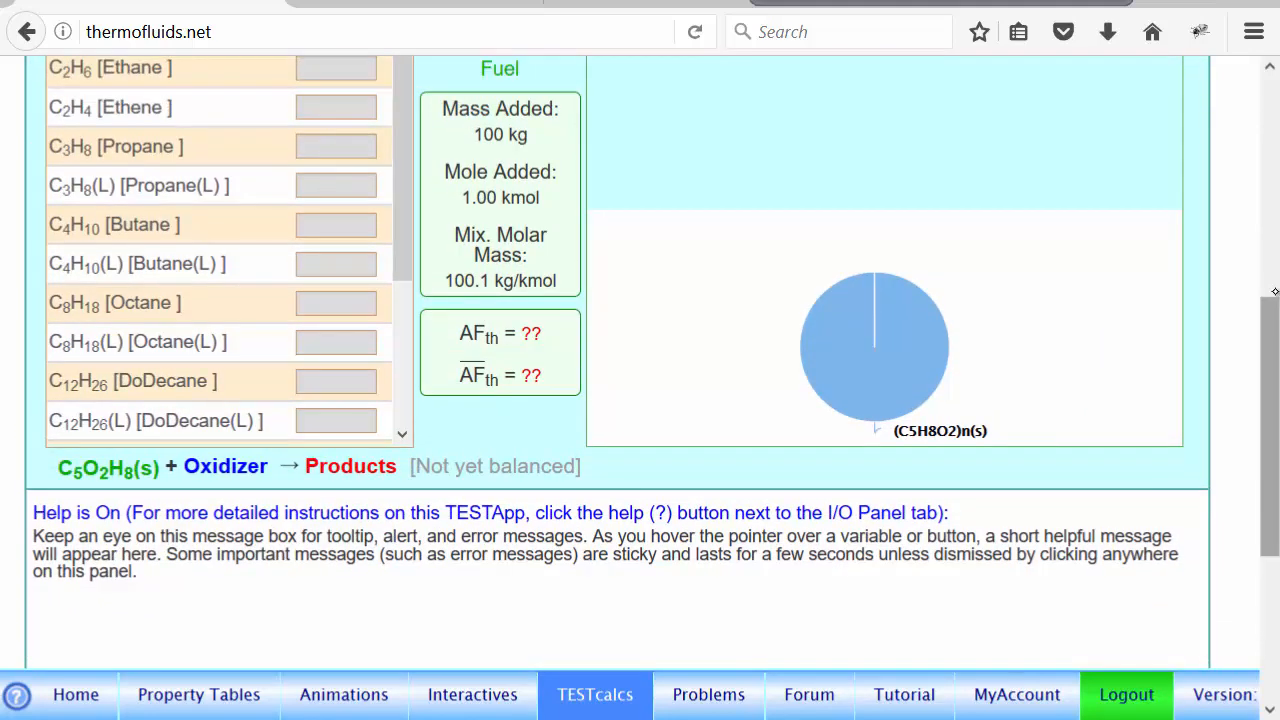
pyautogui.moveTo(1274, 301); pyautogui.dragTo(1274, 179)
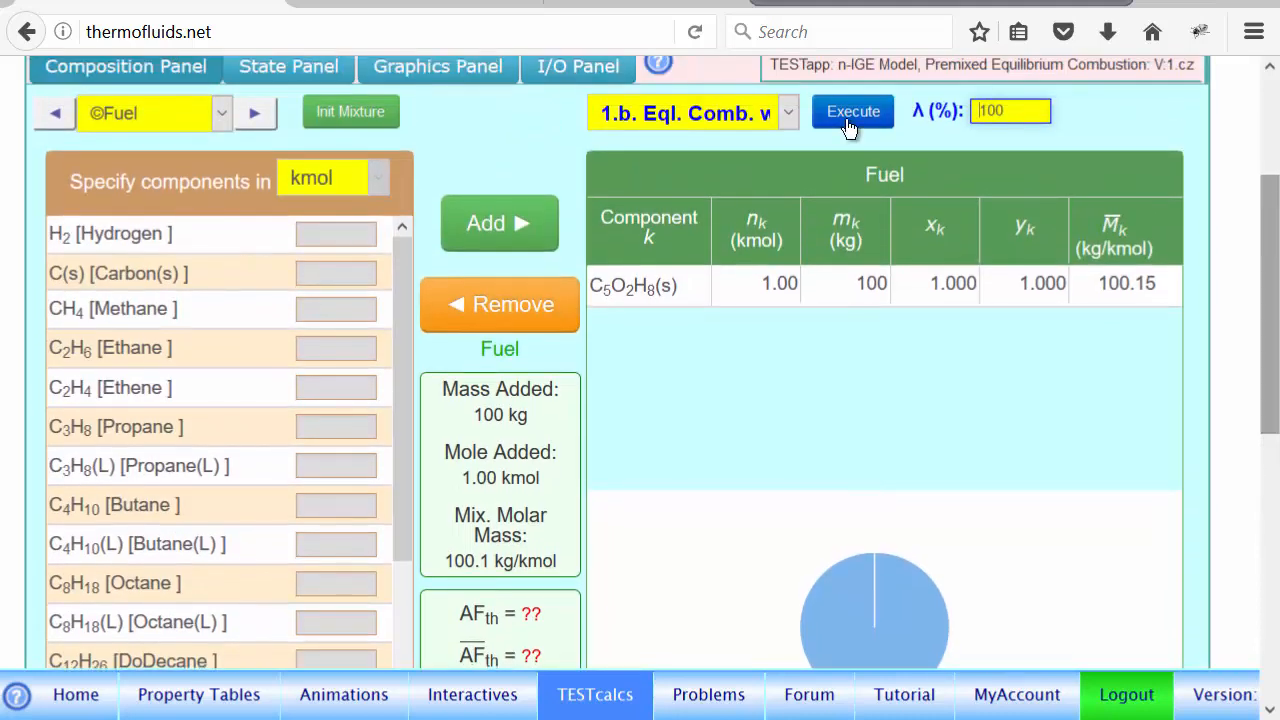
pyautogui.click(848, 118)
pyautogui.moveTo(1268, 312); pyautogui.dragTo(1268, 504)
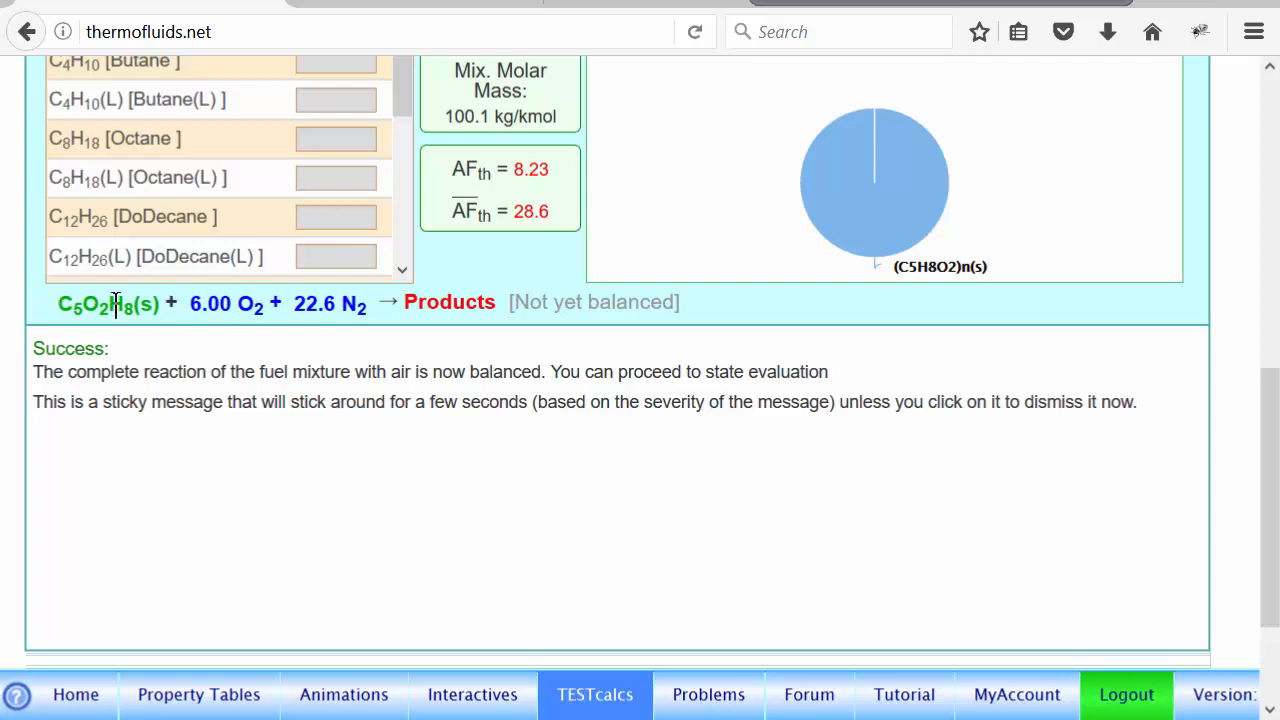
# Select the typical products, add them to the Products composition, and look through the component list
pyautogui.moveTo(1268, 500); pyautogui.dragTo(1255, 176)
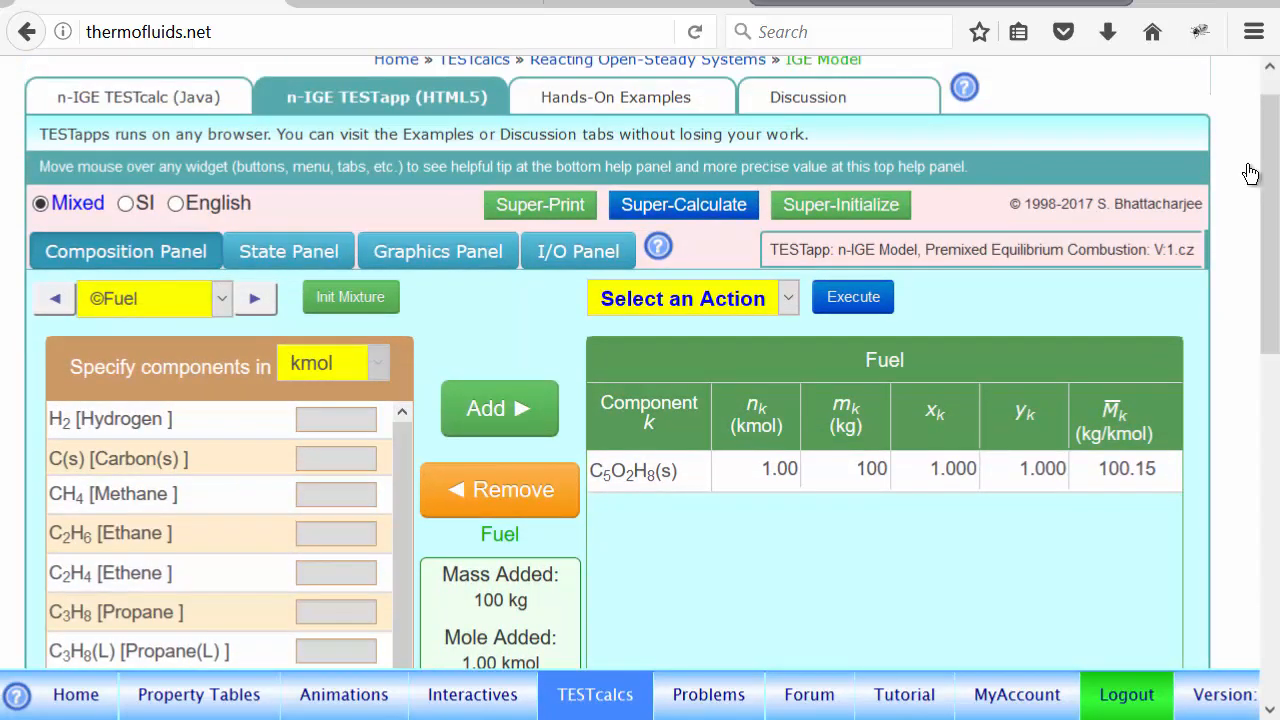
pyautogui.click(257, 302)
pyautogui.click(257, 302)
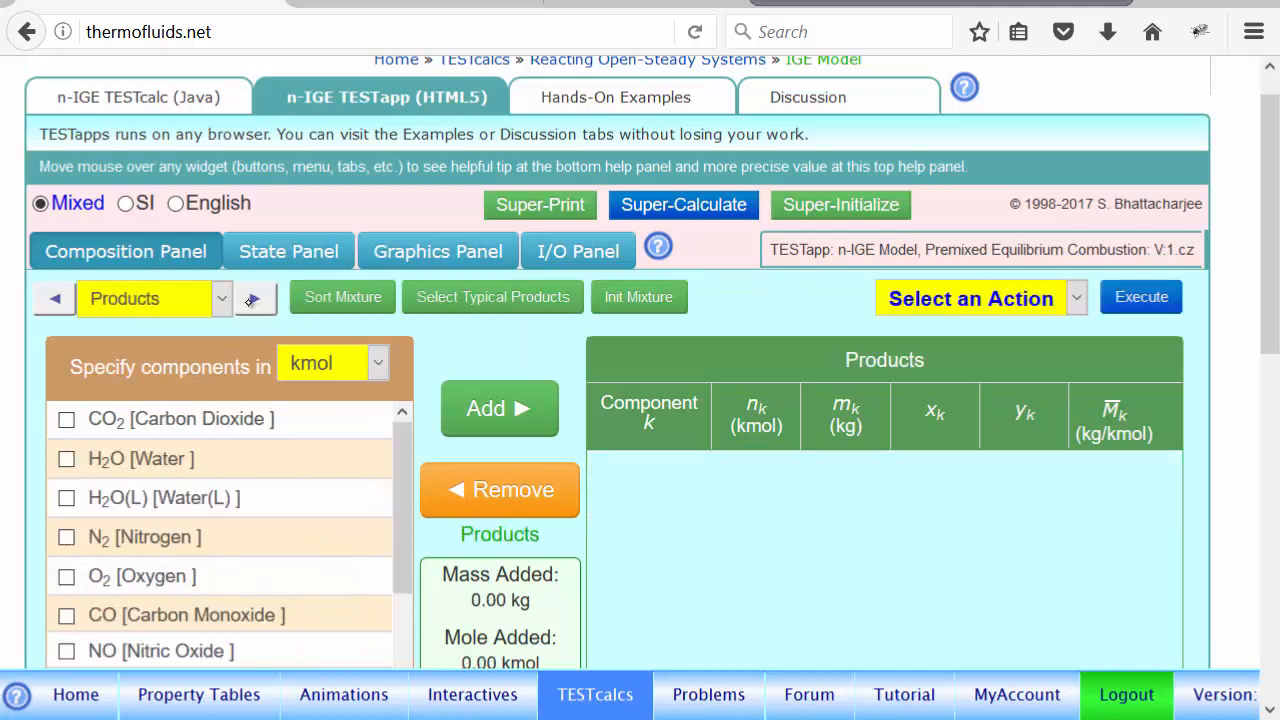
pyautogui.moveTo(1271, 248); pyautogui.dragTo(1274, 369)
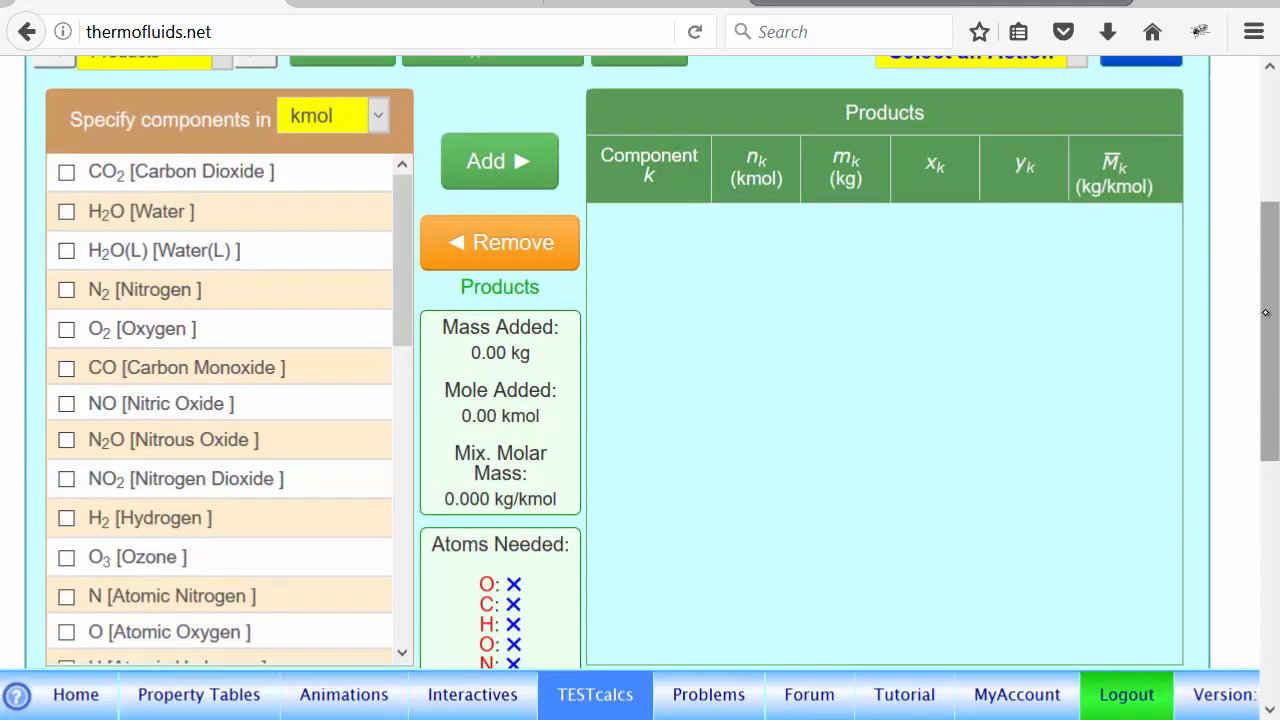
pyautogui.moveTo(1265, 313); pyautogui.dragTo(1266, 271)
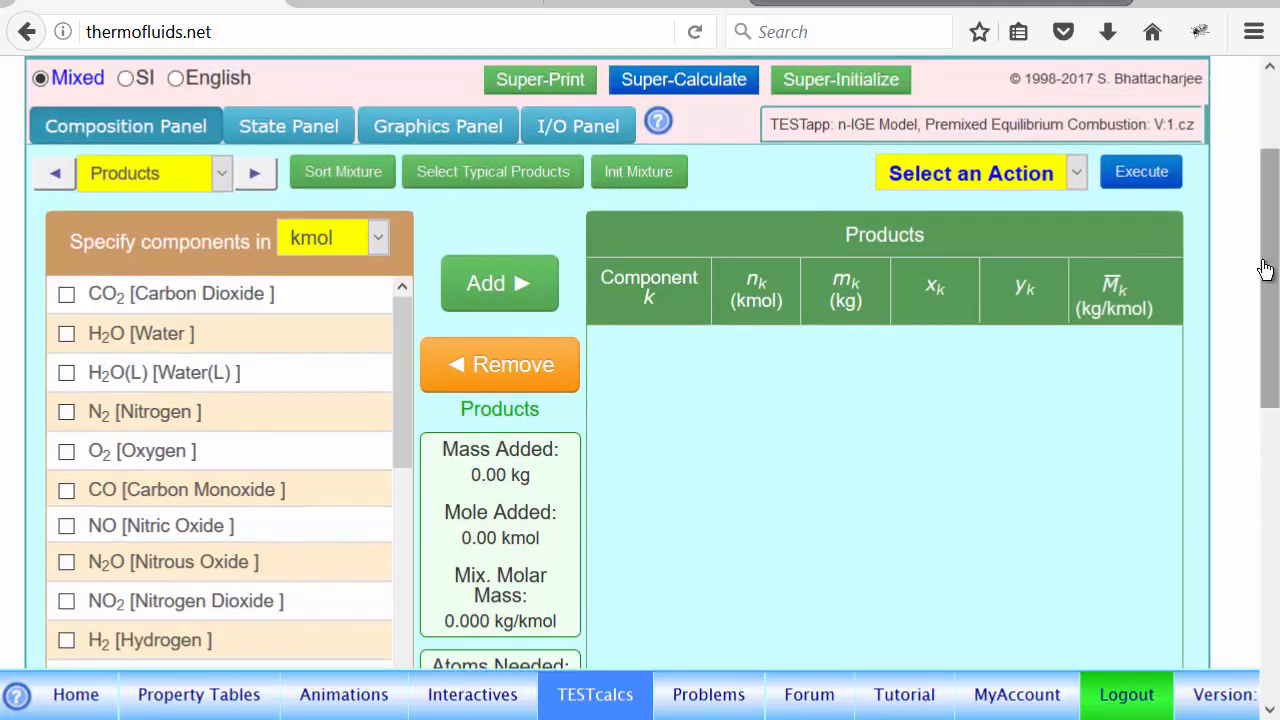
pyautogui.click(502, 177)
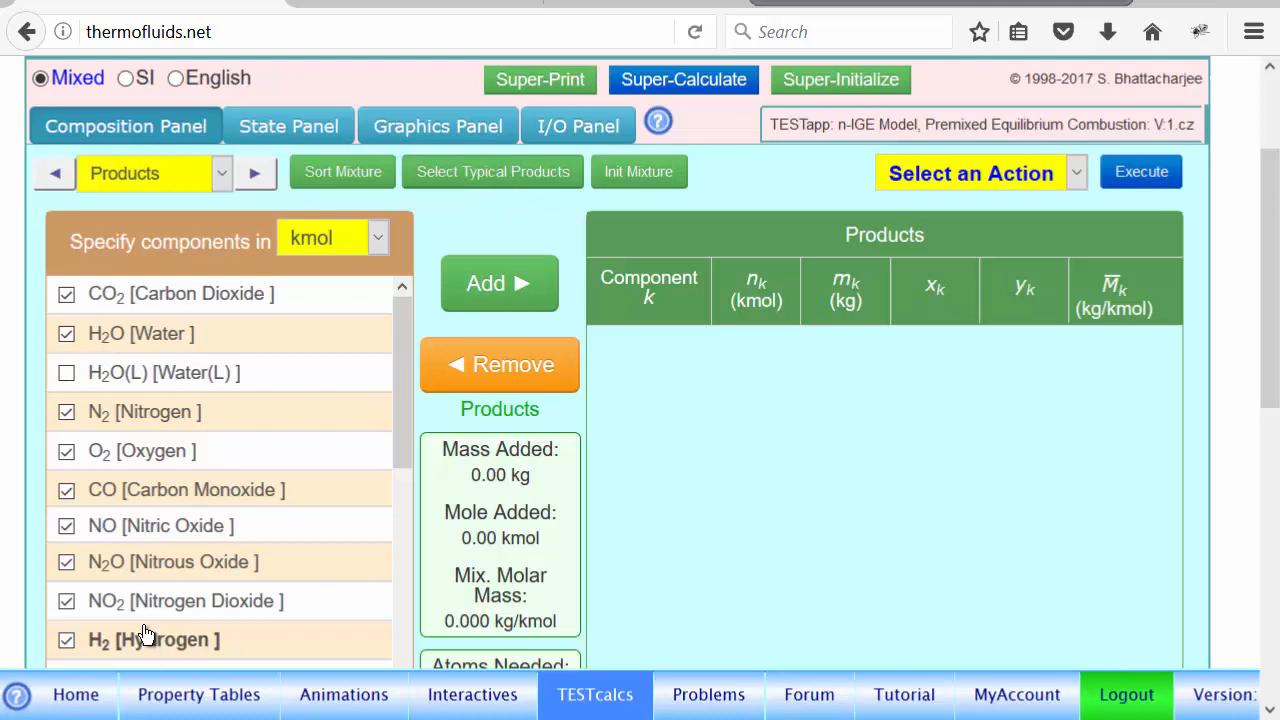
pyautogui.click(493, 284)
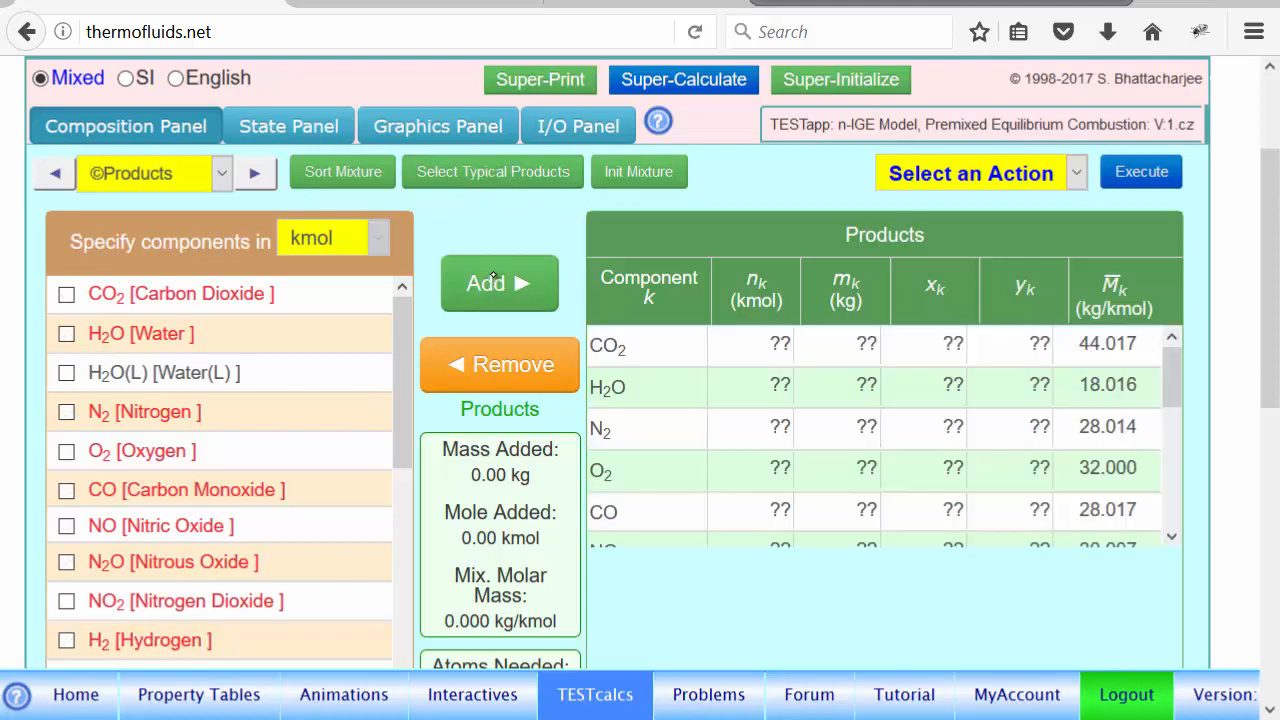
pyautogui.moveTo(1178, 376); pyautogui.dragTo(1171, 290)
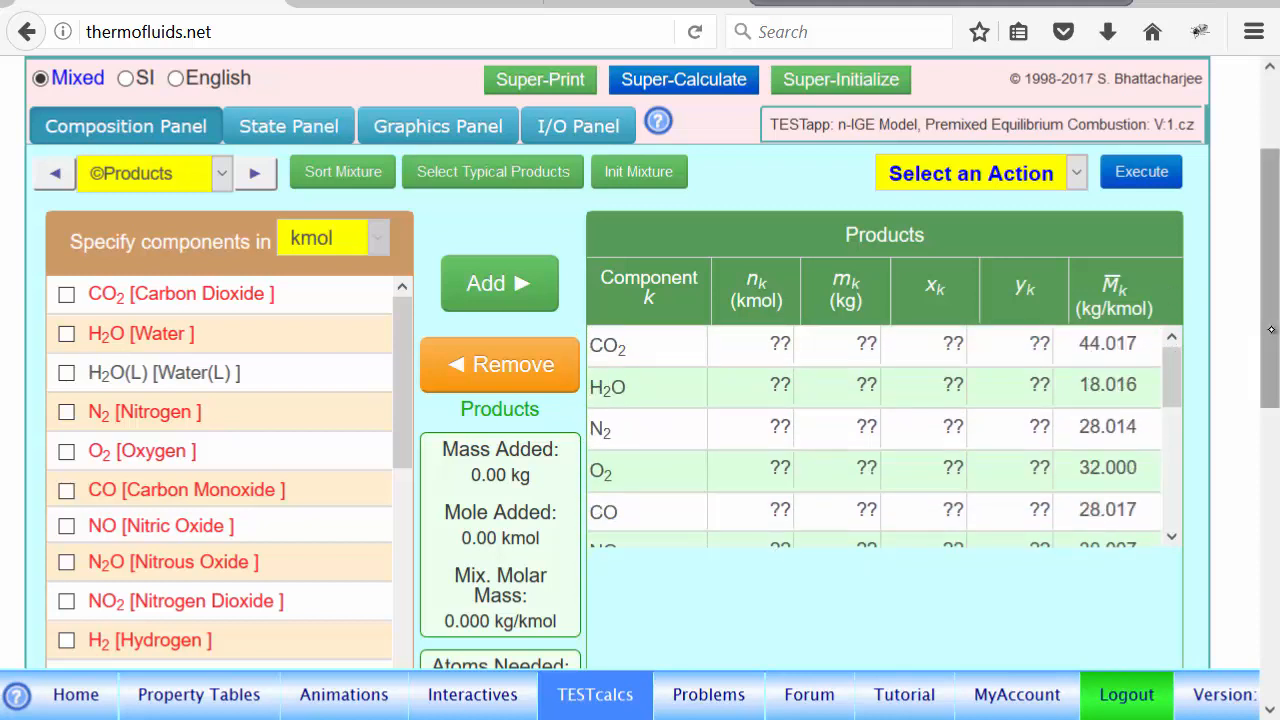
# Calculate State-1 of the reactants with p1 = 100 kPa and T1 = 298 K
pyautogui.scroll(1, 1268, 200)
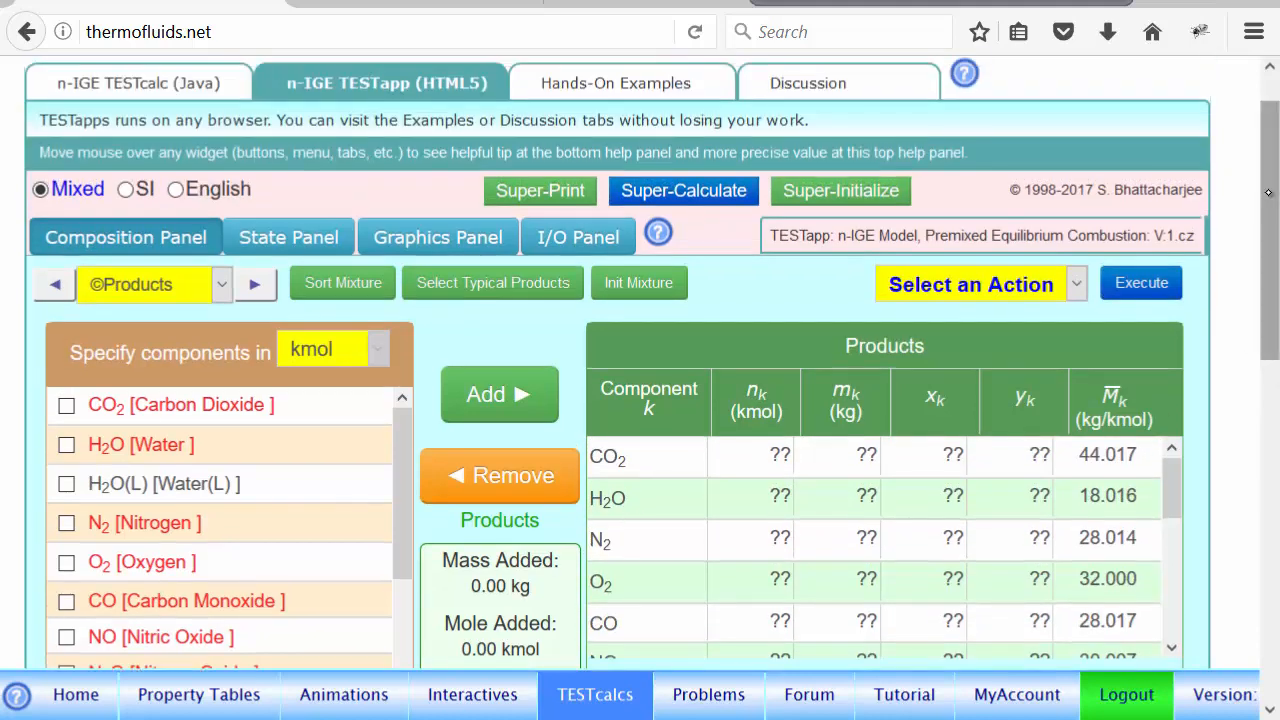
pyautogui.click(300, 241)
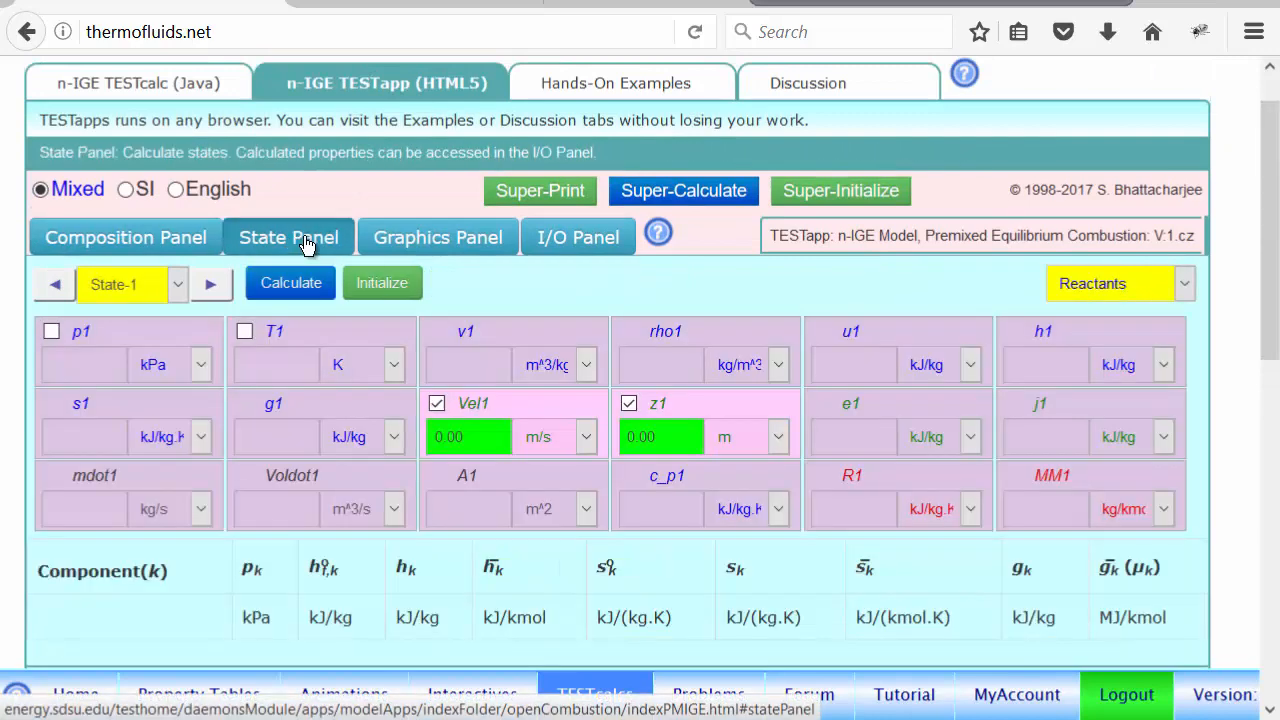
pyautogui.click(82, 370)
pyautogui.write('01')
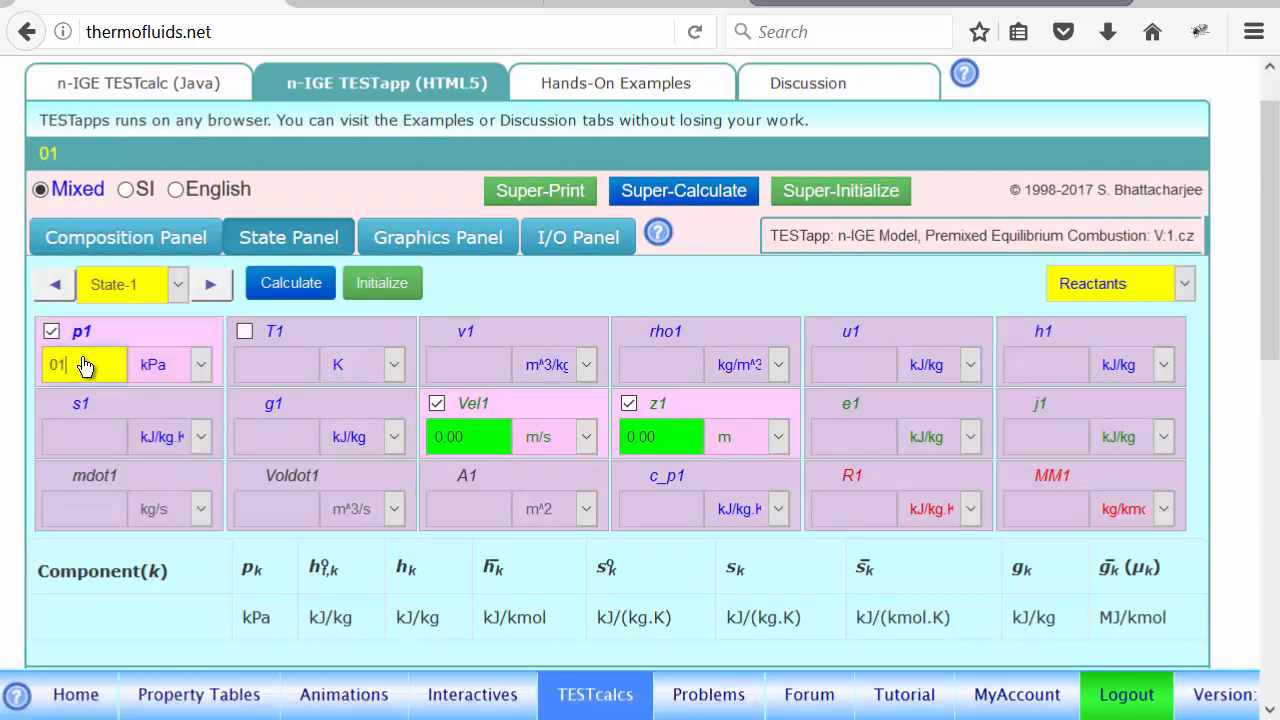
pyautogui.write('00')
pyautogui.click(272, 366)
pyautogui.write('0')
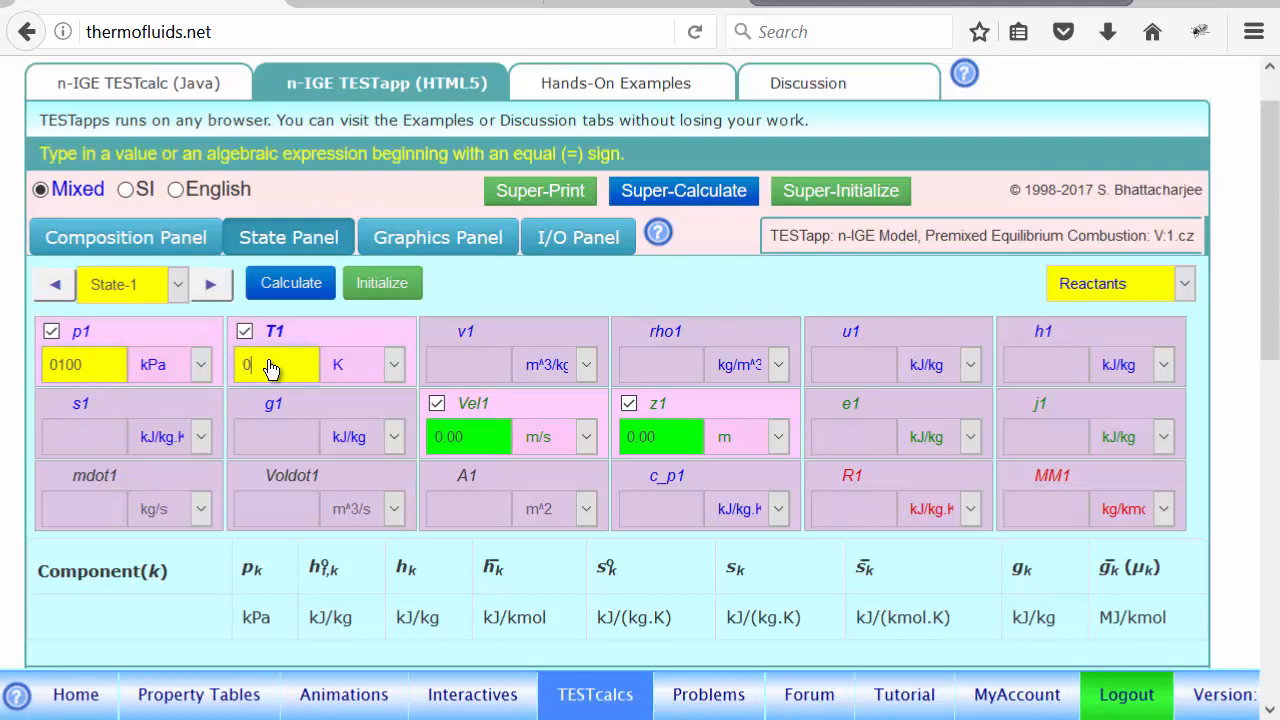
pyautogui.write('298')
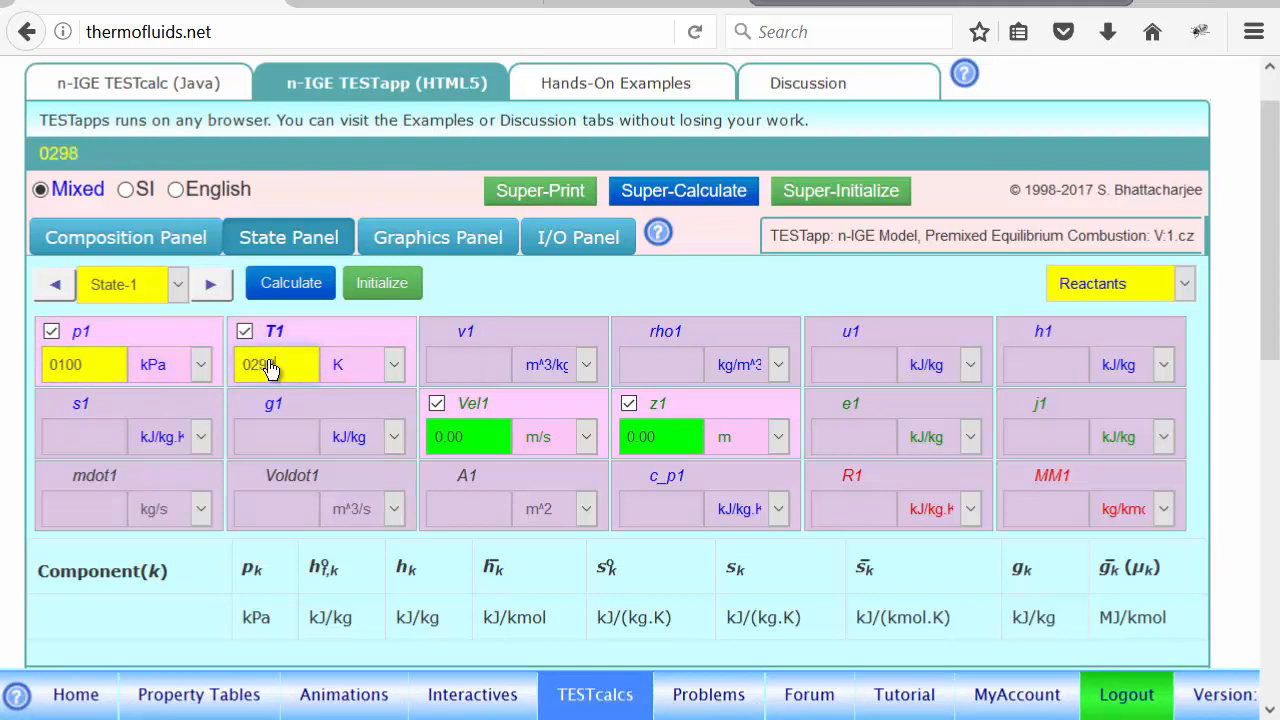
pyautogui.press('Return')
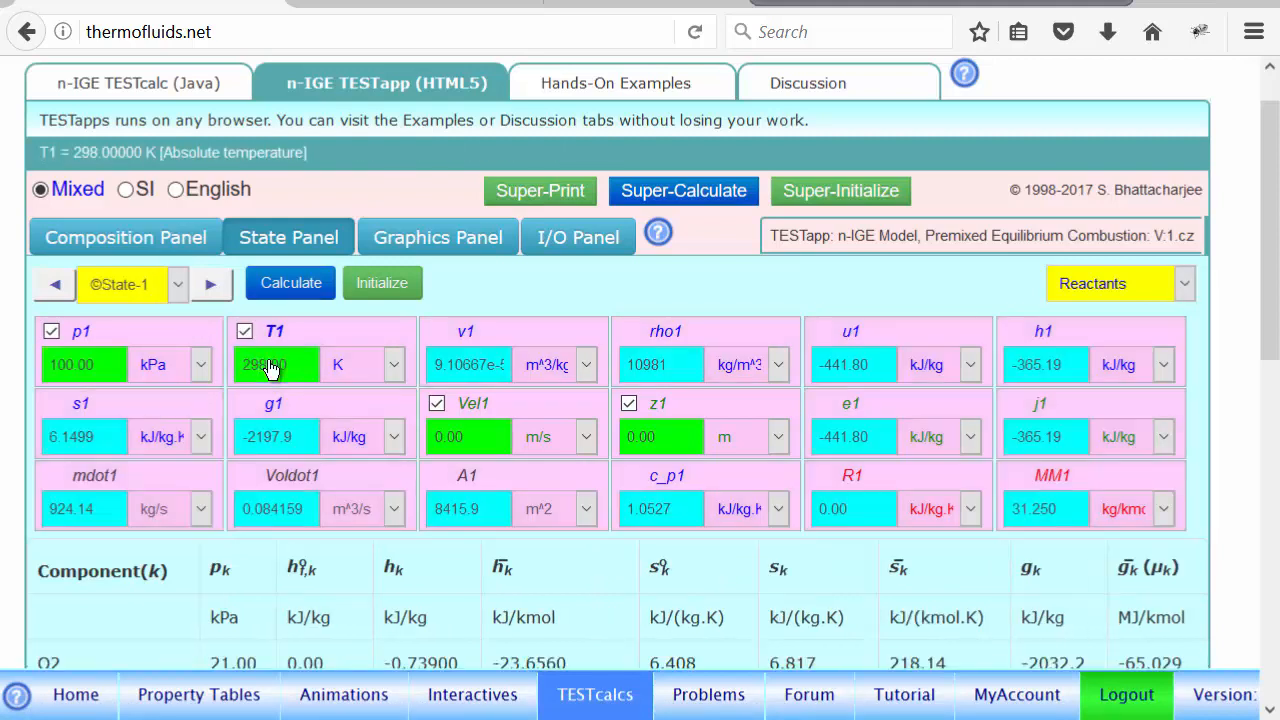
# Calculate State-2 of the products with p2 = 100 kPa and T2 = 2500 K
pyautogui.click(208, 290)
pyautogui.click(65, 368)
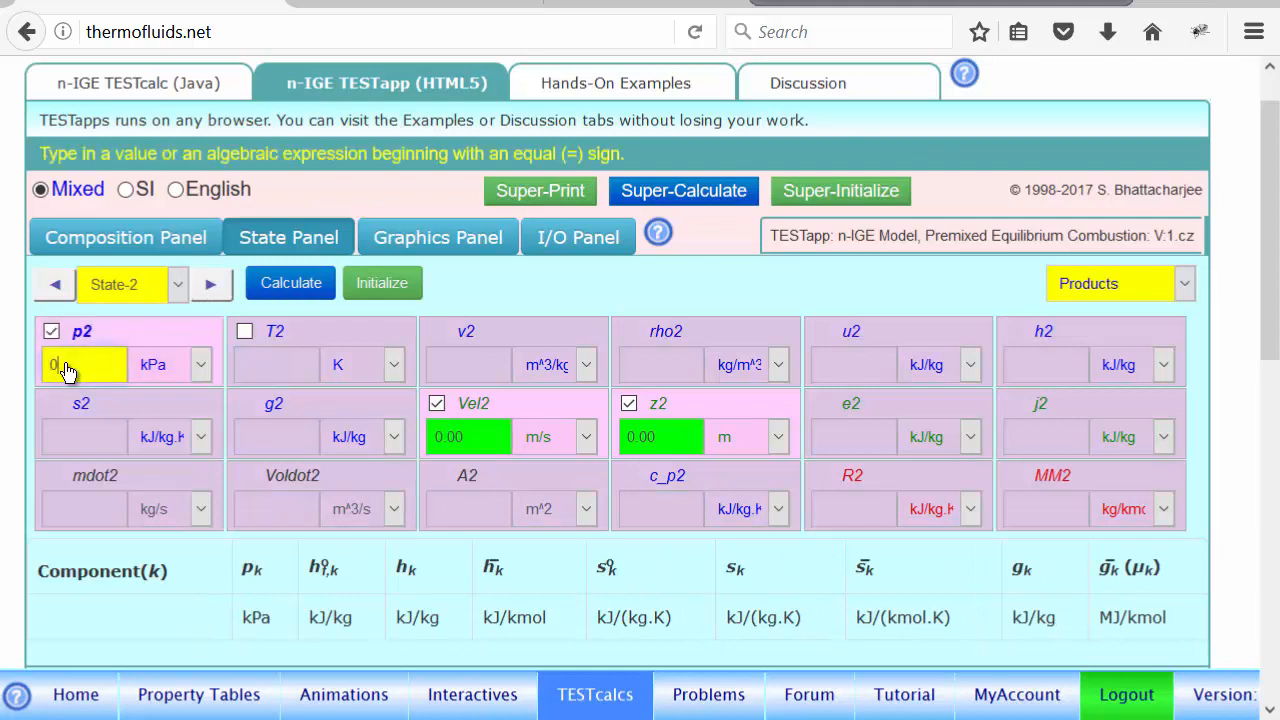
pyautogui.write('100')
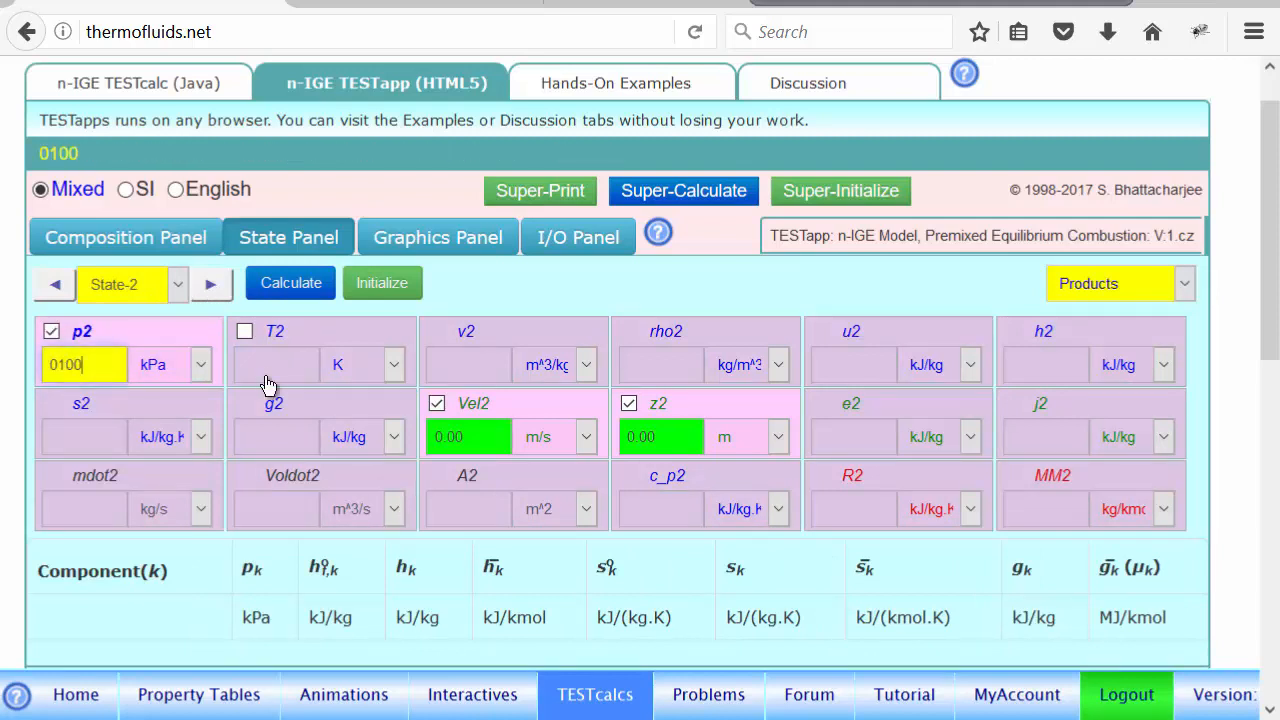
pyautogui.click(249, 373)
pyautogui.write('2')
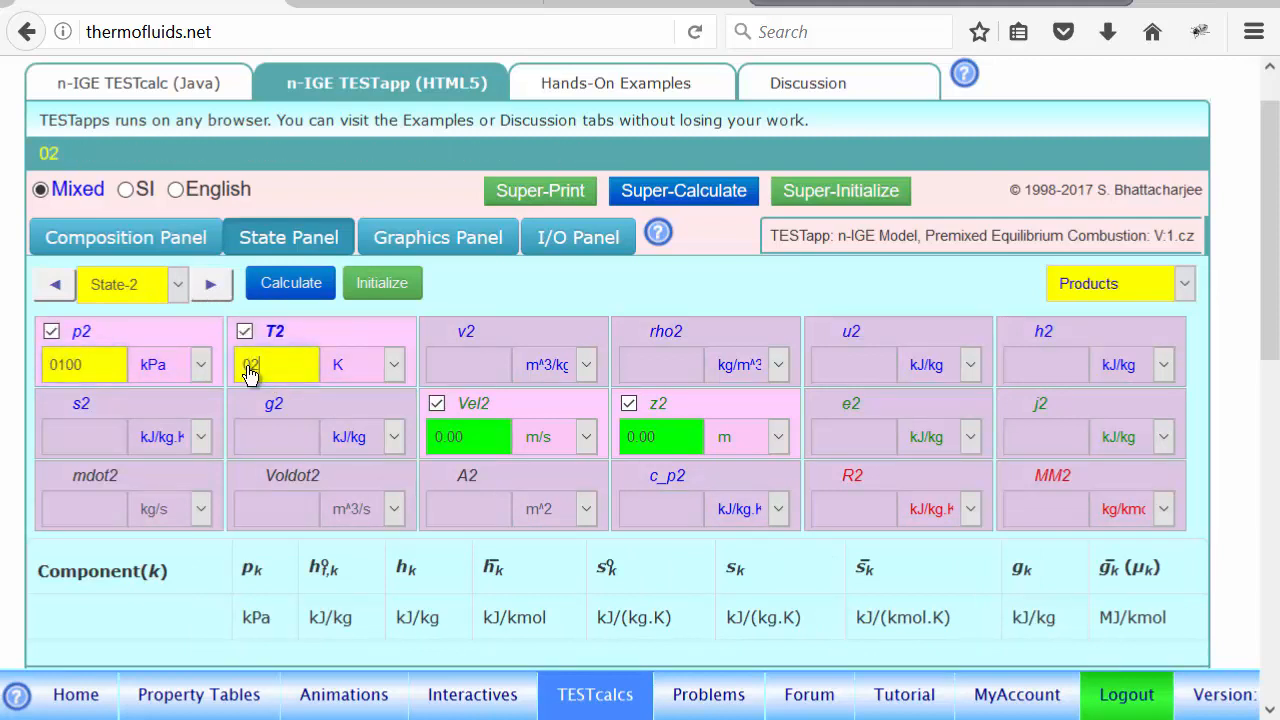
pyautogui.write('500')
pyautogui.press('Return')
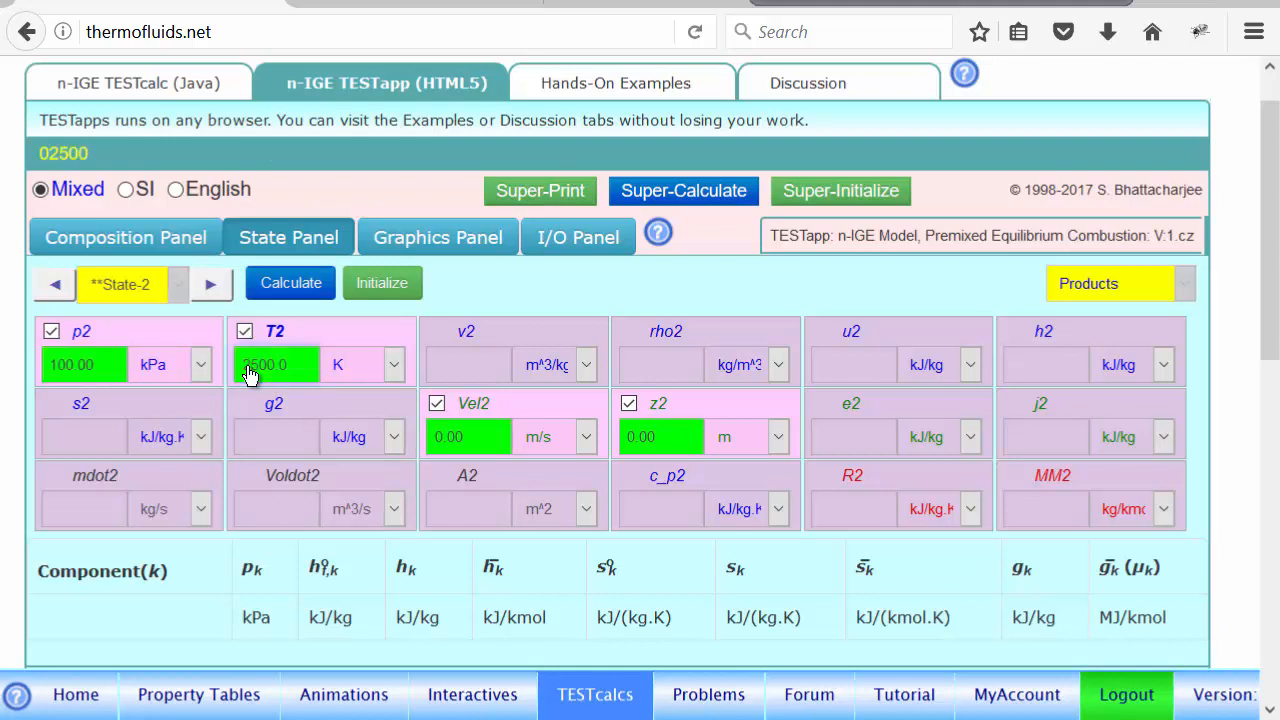
pyautogui.moveTo(1266, 277); pyautogui.dragTo(1252, 181)
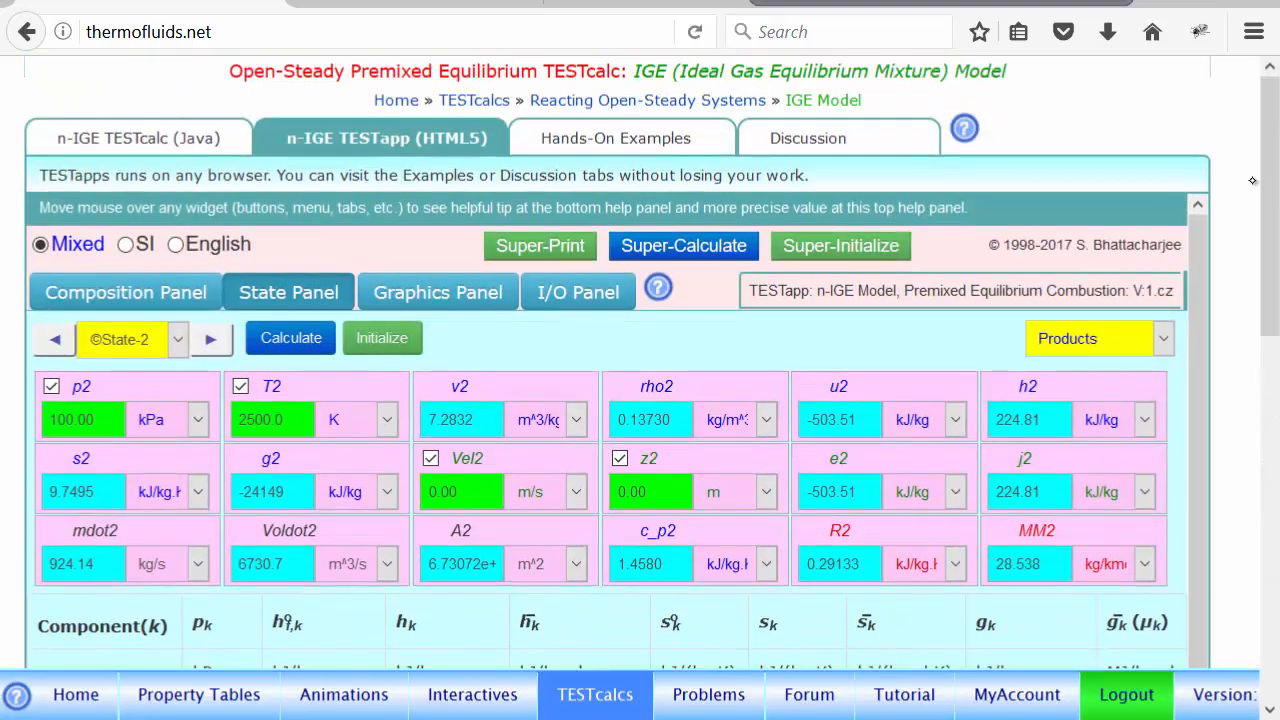
# Check the Products composition and the balanced reaction equation for the calculated State-2
pyautogui.click(124, 293)
pyautogui.moveTo(1269, 246); pyautogui.dragTo(1271, 446)
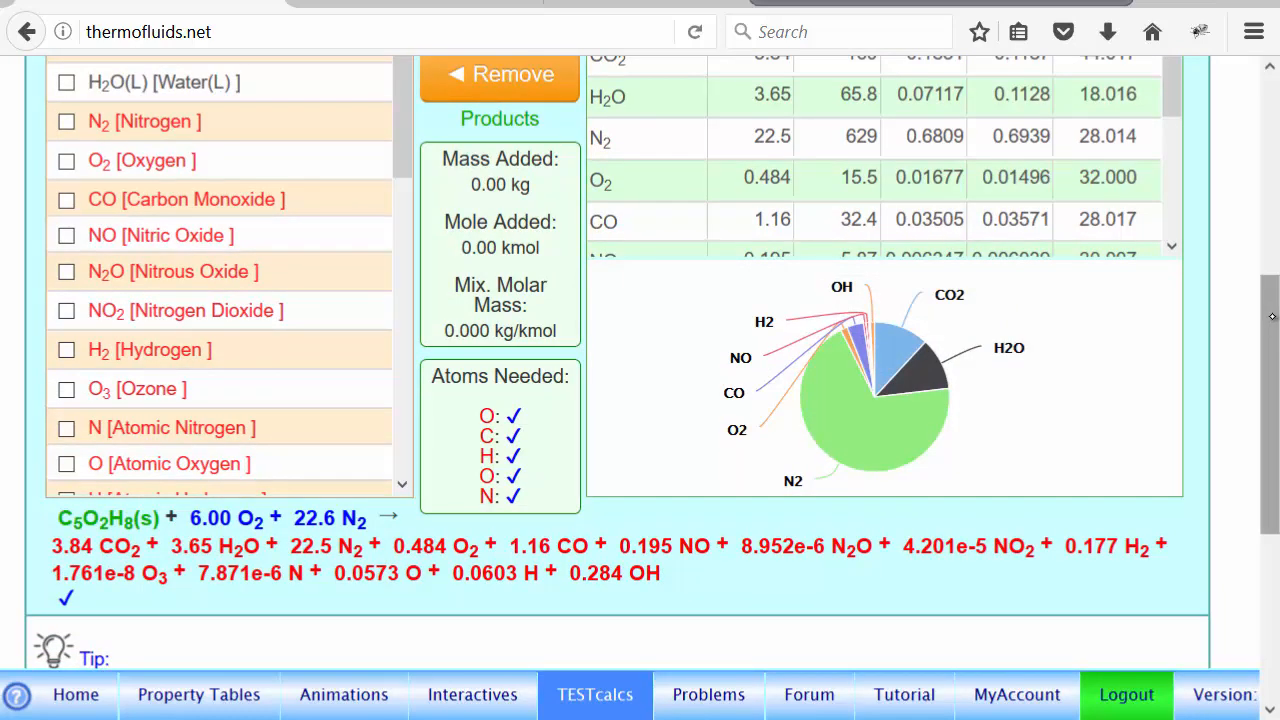
pyautogui.moveTo(1265, 316); pyautogui.dragTo(1251, 72)
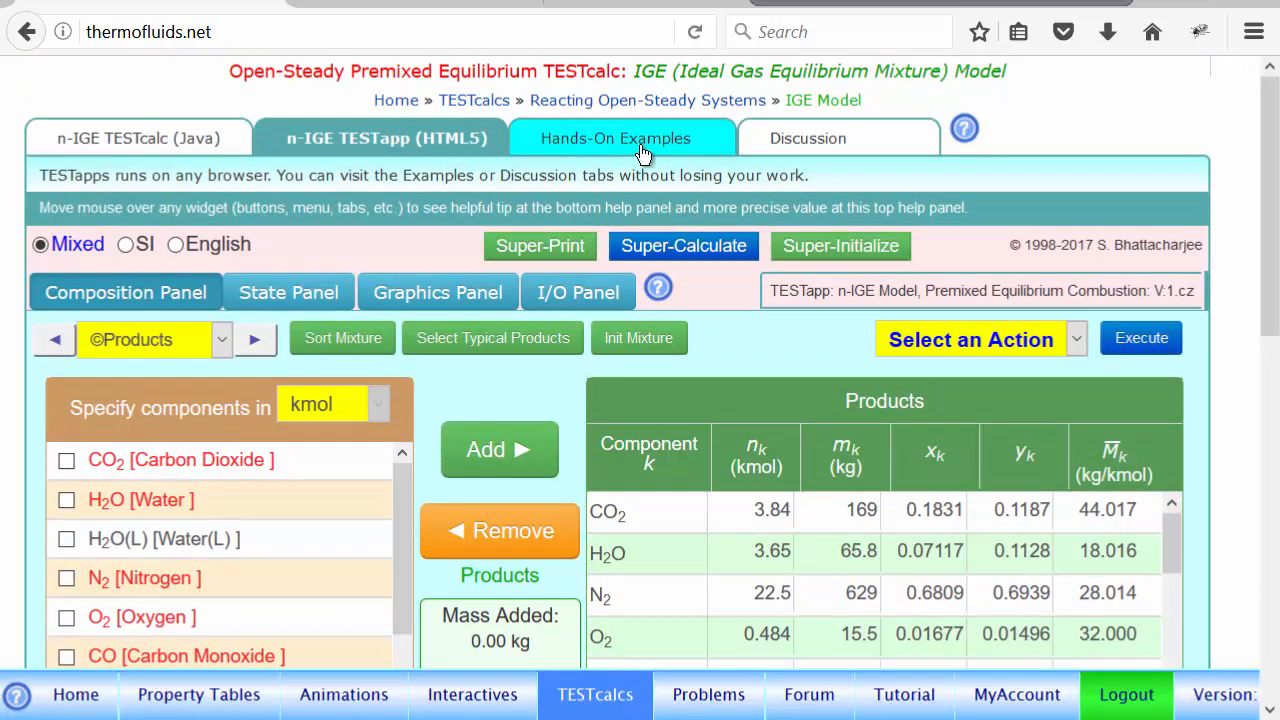
# Evaluate the heat transfer rate with the expression Qdot = mdot1*(h2-h1); correcting the missing multiplication sign
pyautogui.click(574, 300)
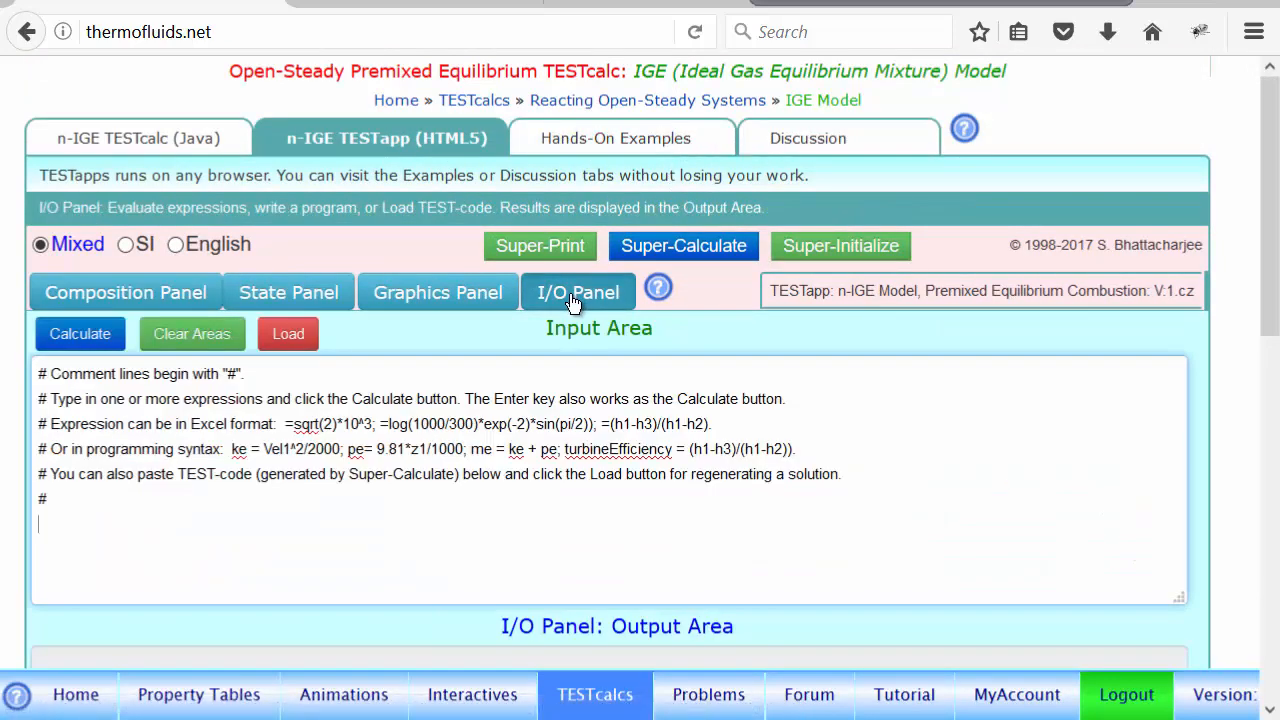
pyautogui.write('Qdot = mdot1')
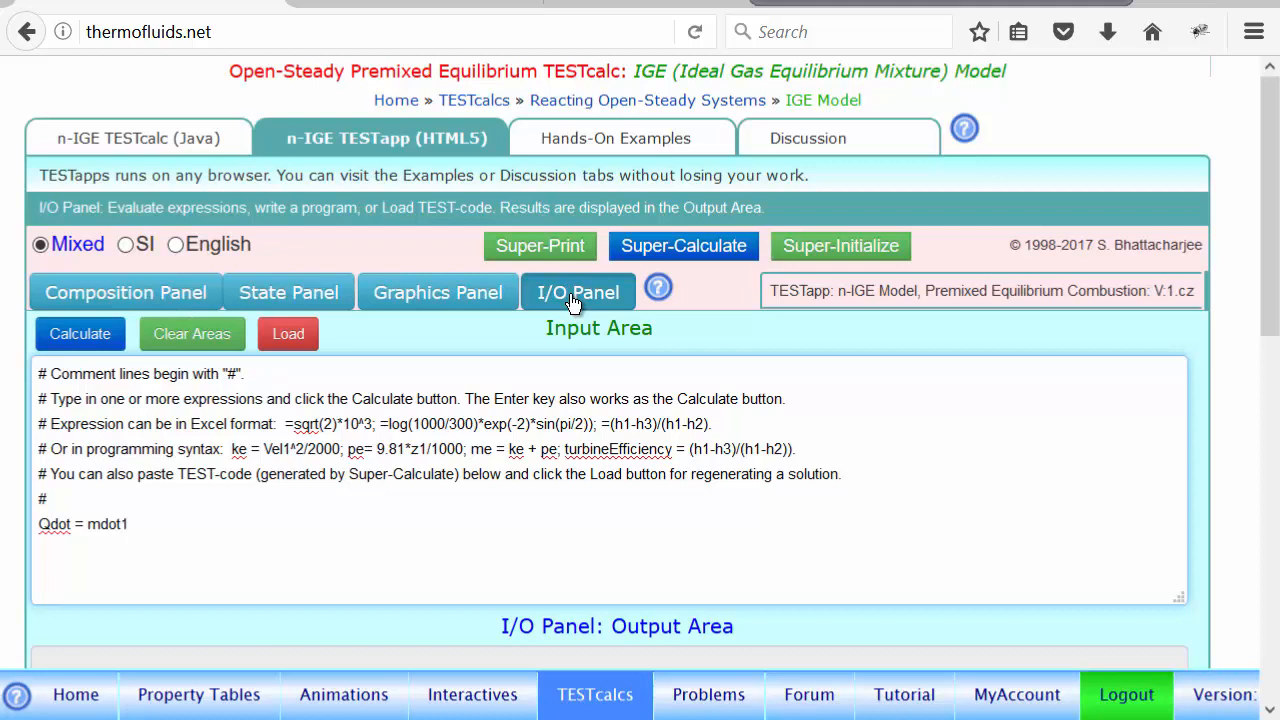
pyautogui.write('(h2-h1);')
pyautogui.press('Return')
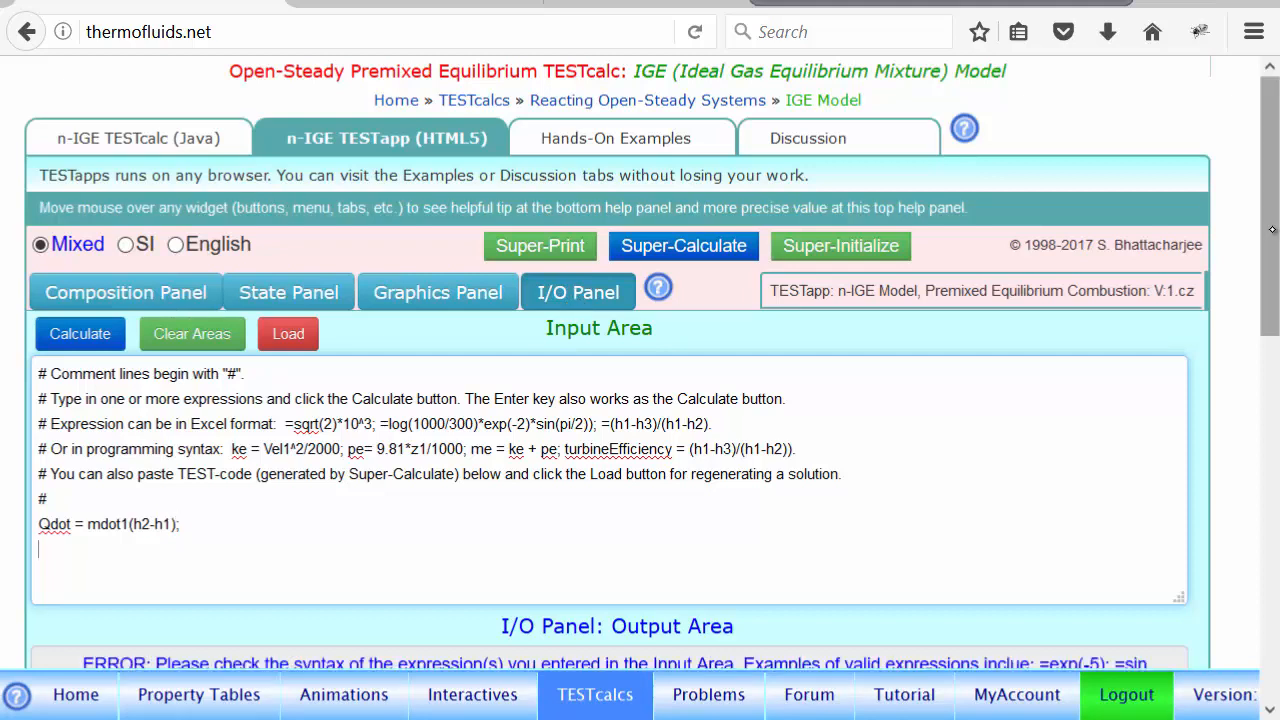
pyautogui.moveTo(1268, 227); pyautogui.dragTo(1276, 329)
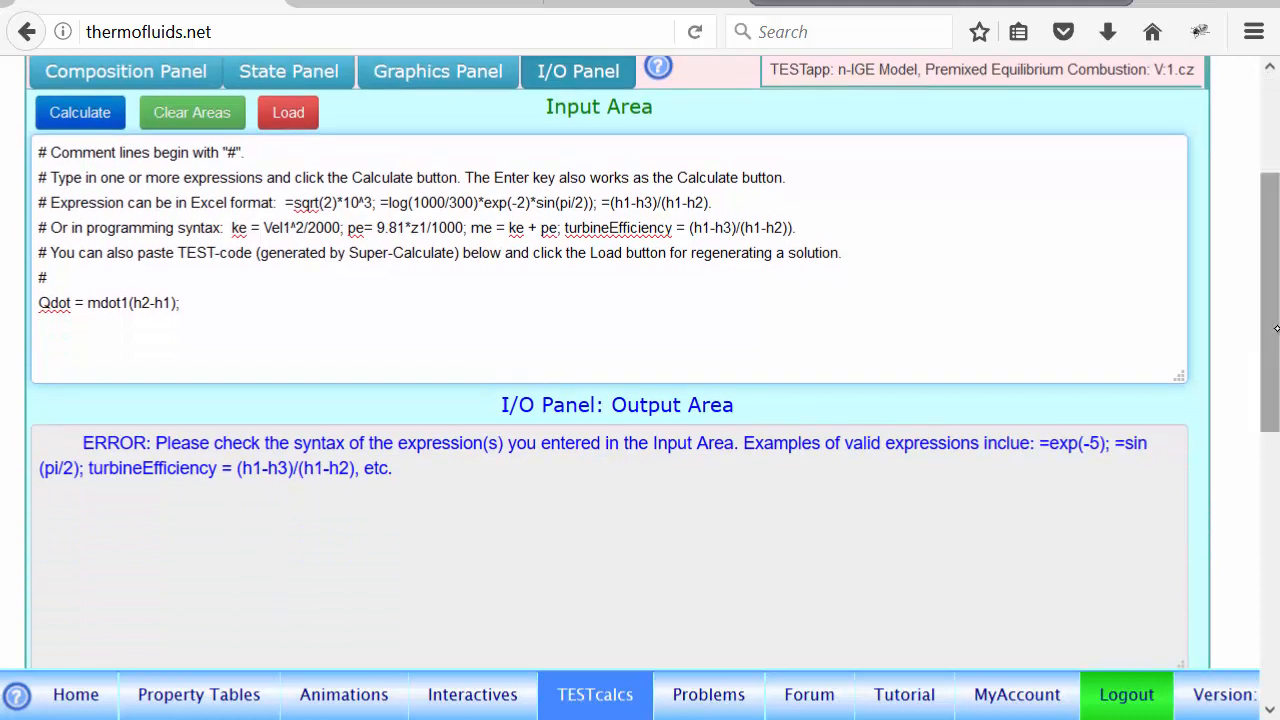
pyautogui.click(130, 304)
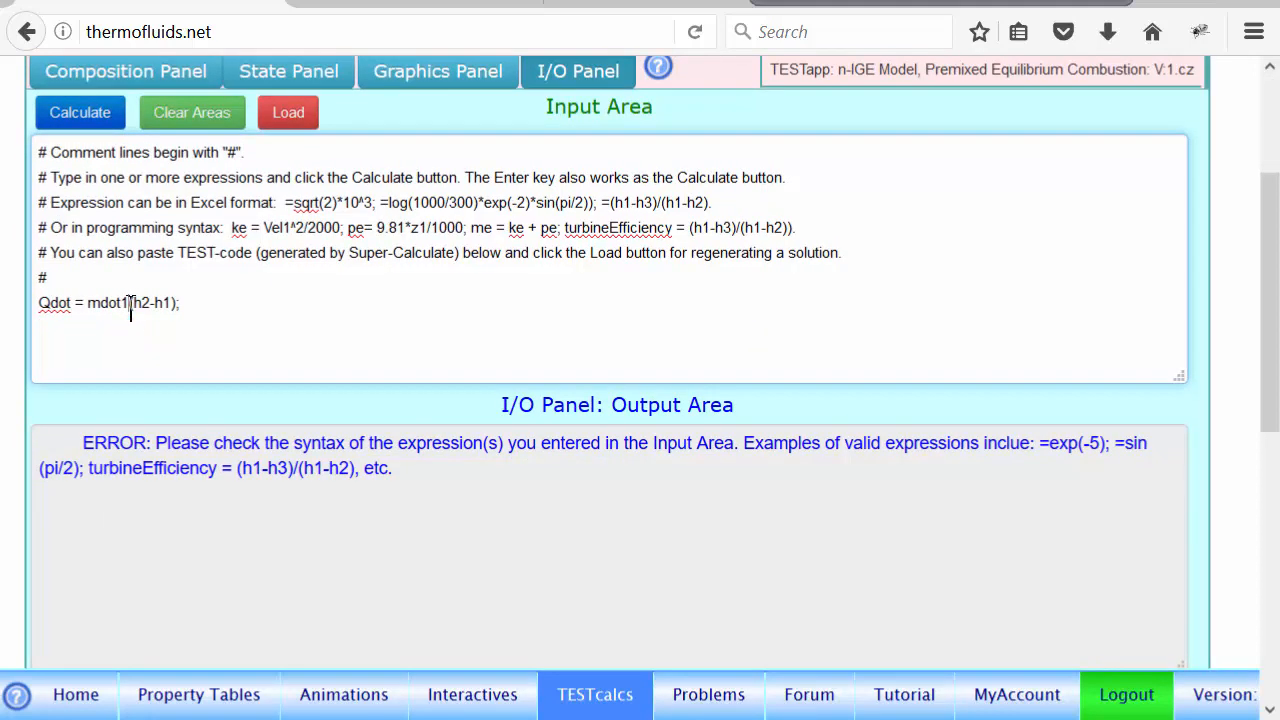
pyautogui.write('*')
pyautogui.click(87, 127)
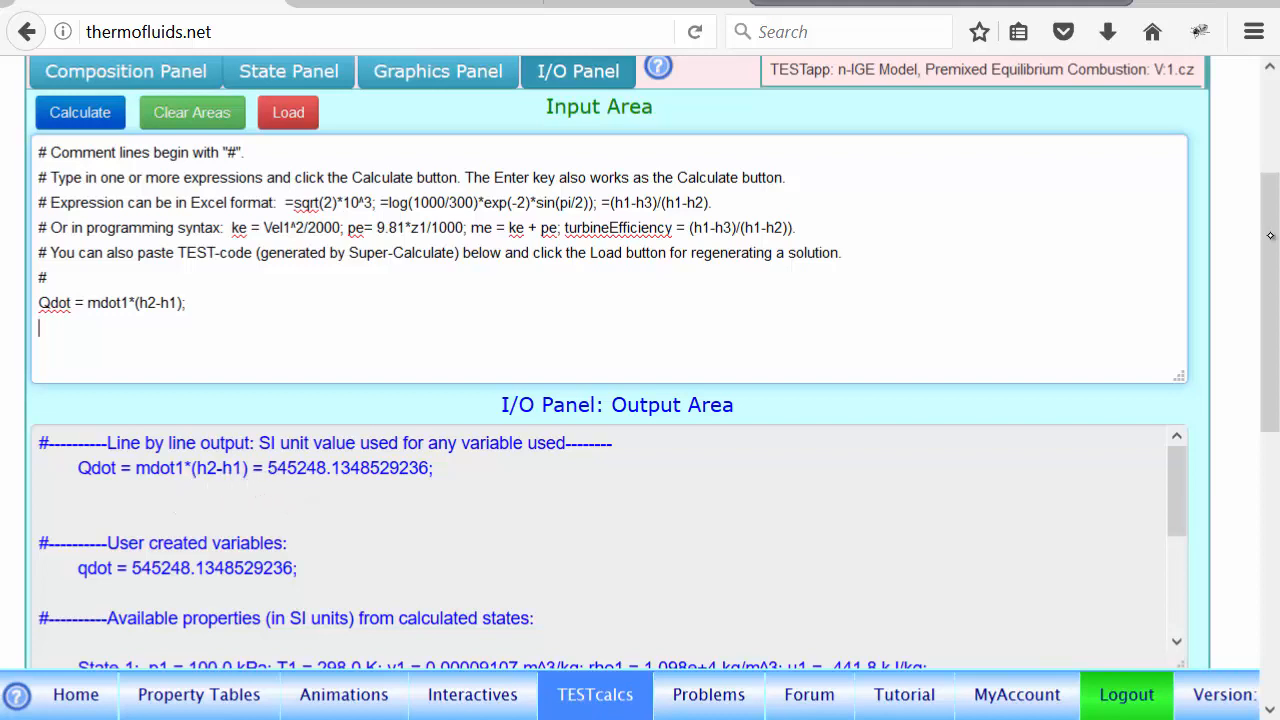
# Recalculate State-2 of the products with T2 = 2000 K
pyautogui.moveTo(1270, 233); pyautogui.dragTo(1266, 153)
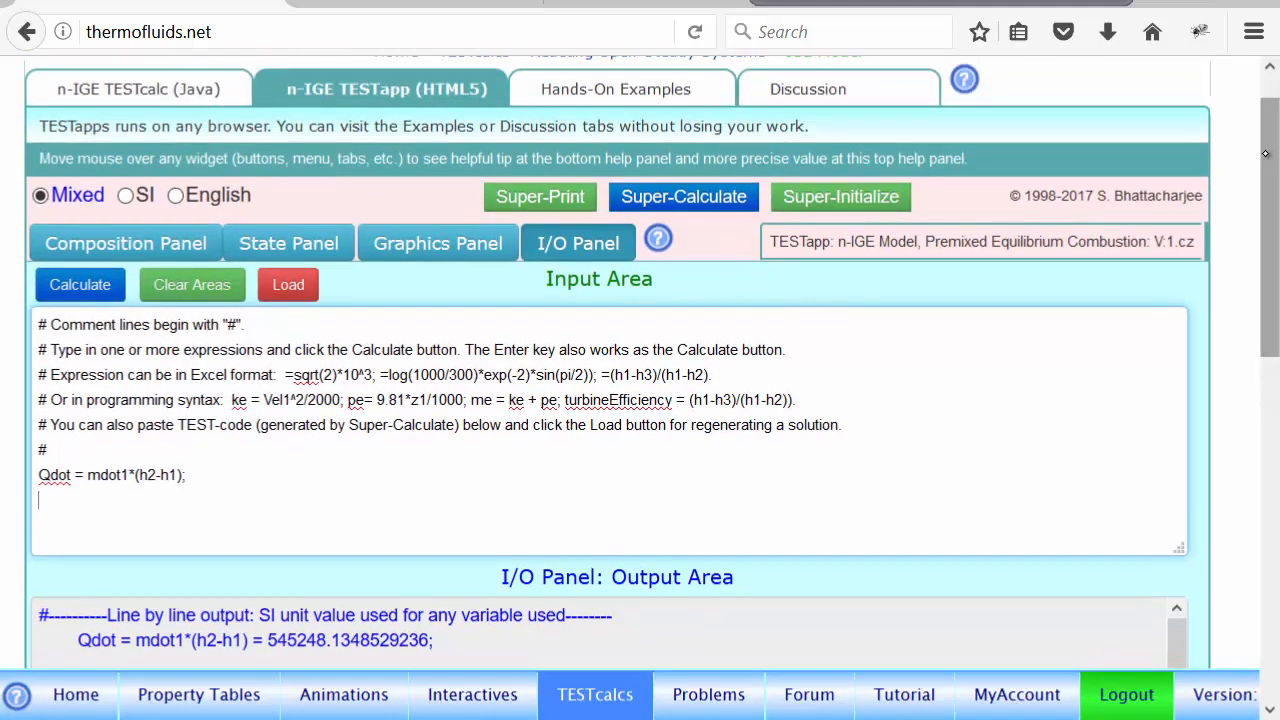
pyautogui.click(305, 245)
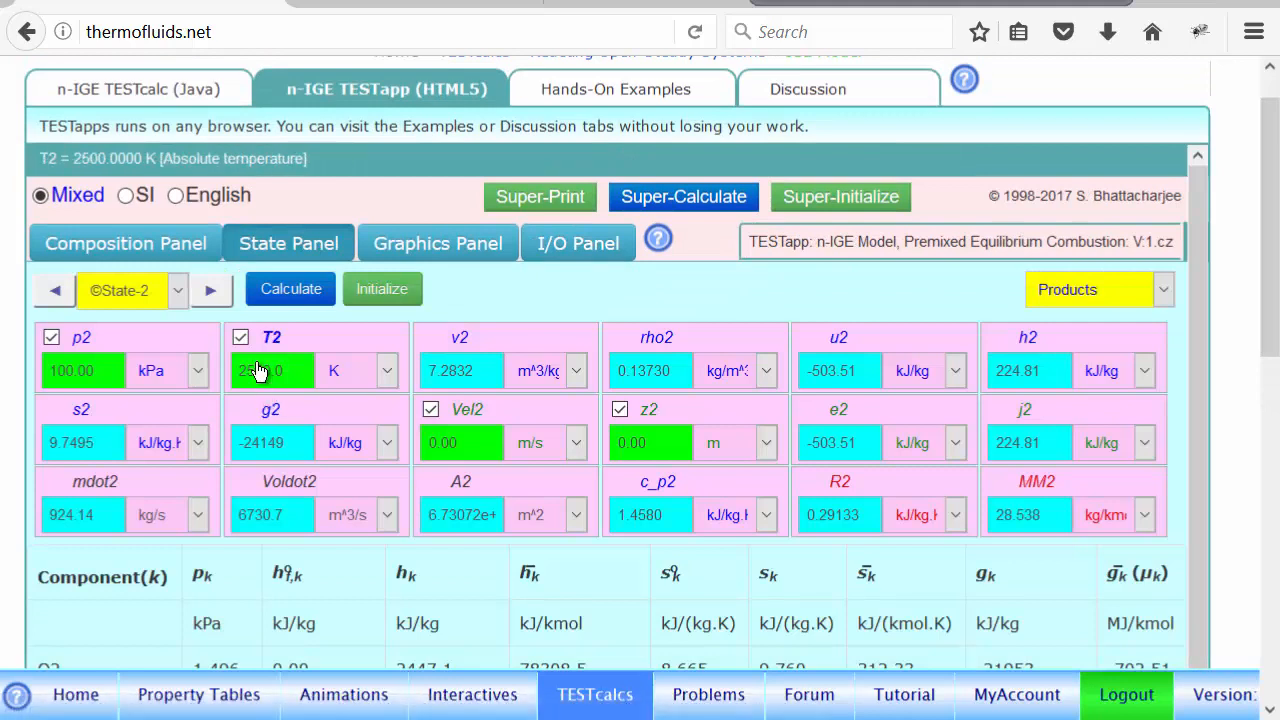
pyautogui.click(242, 338)
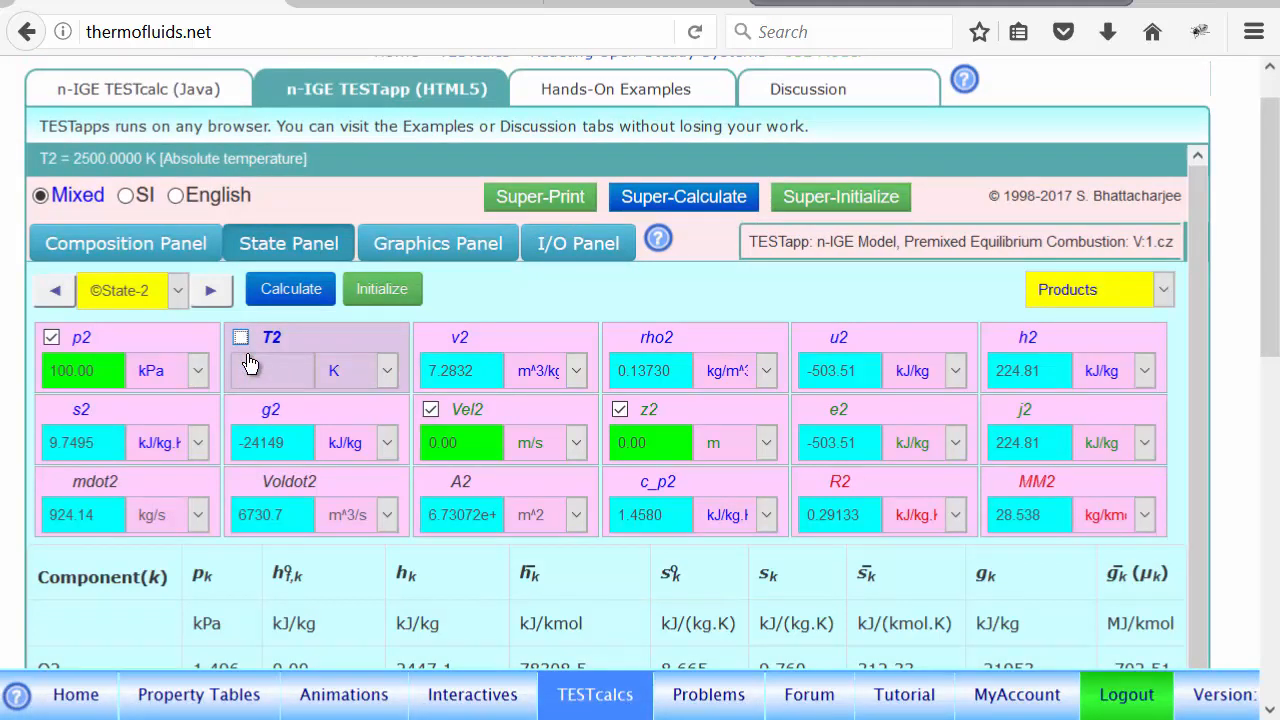
pyautogui.click(242, 338)
pyautogui.press('BackSpace')
pyautogui.press('BackSpace')
pyautogui.press('BackSpace')
pyautogui.press('BackSpace')
pyautogui.press('BackSpace')
pyautogui.press('BackSpace')
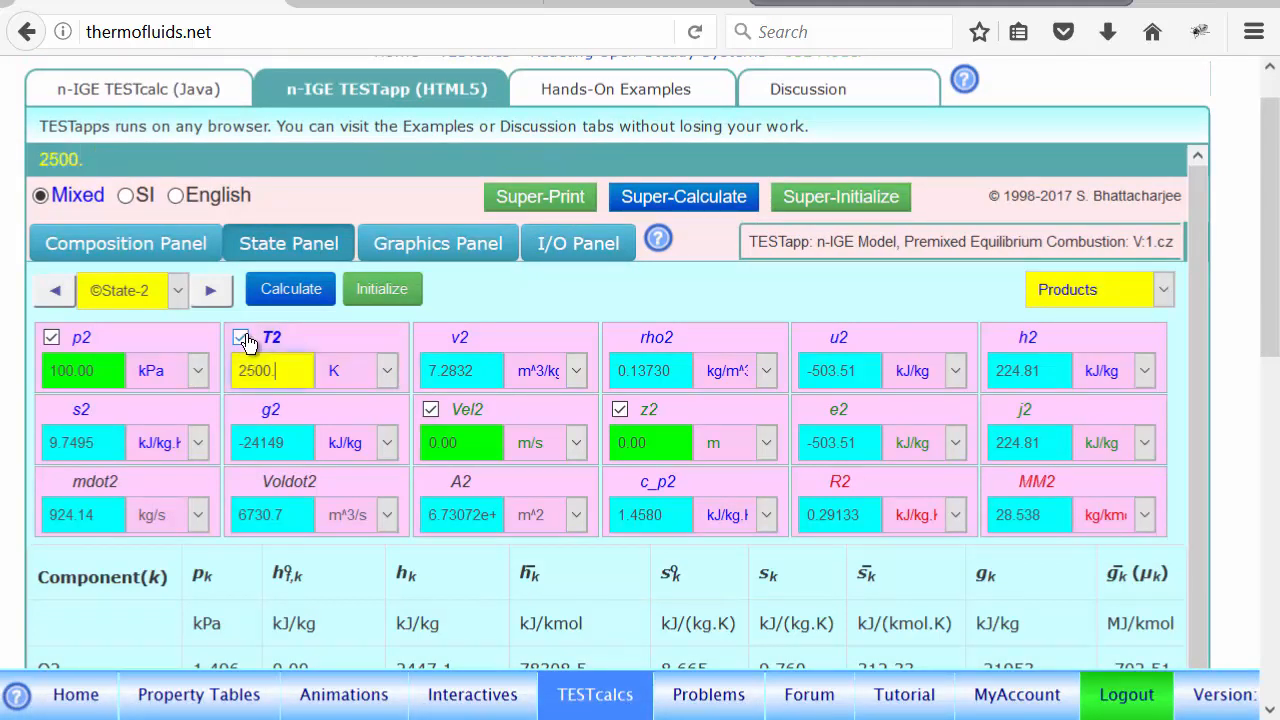
pyautogui.write('2000')
pyautogui.click(292, 288)
pyautogui.click(295, 292)
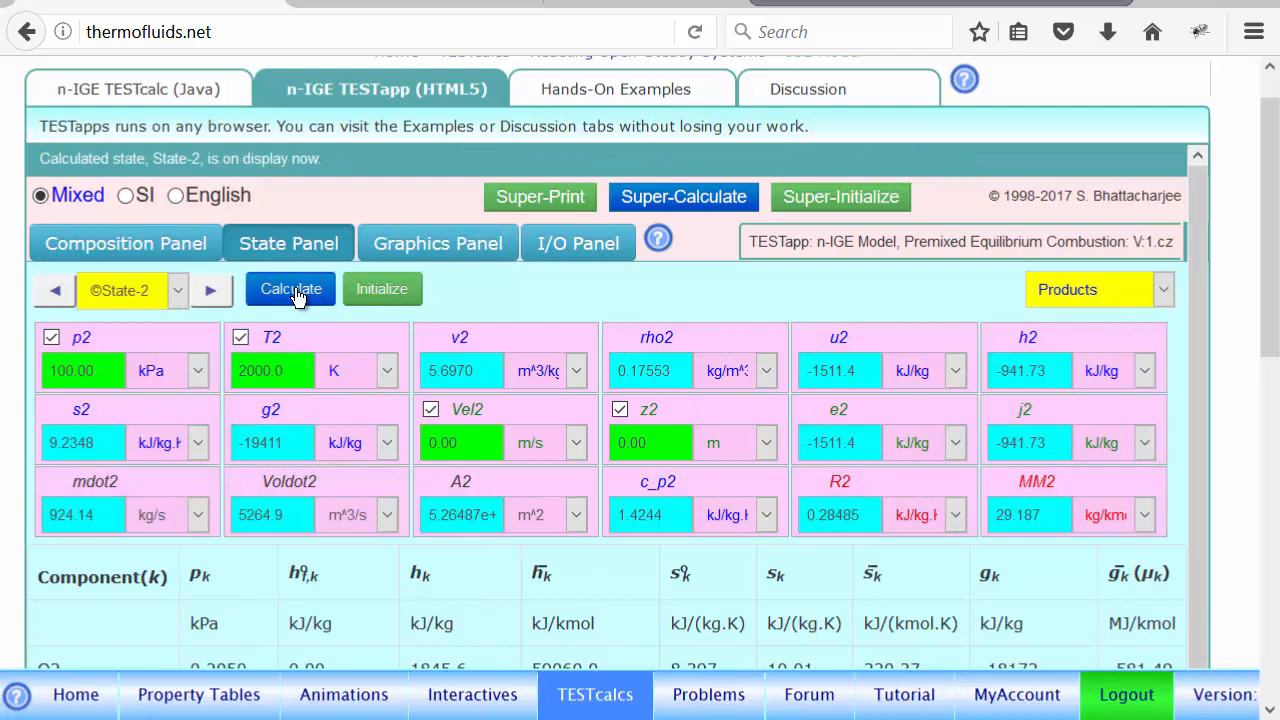
# Evaluate the existing Qdot expression again using the State-2 calculated at 2000 K
pyautogui.click(582, 243)
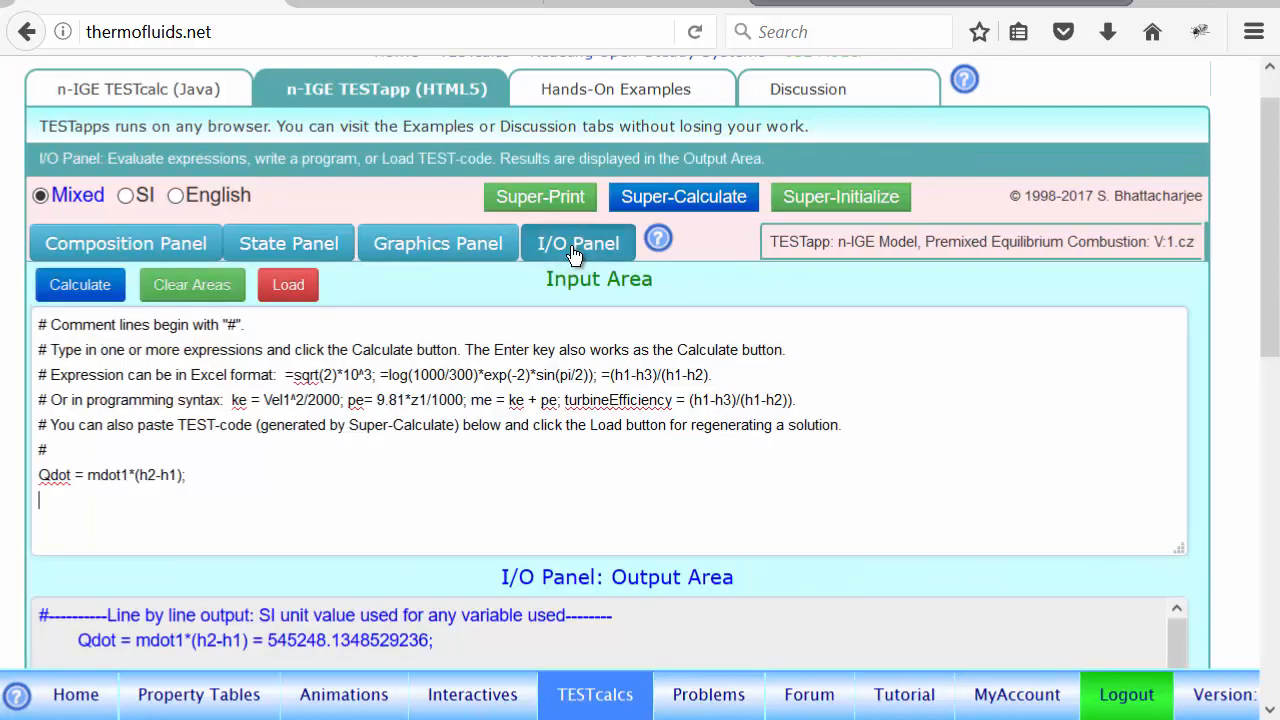
pyautogui.click(81, 297)
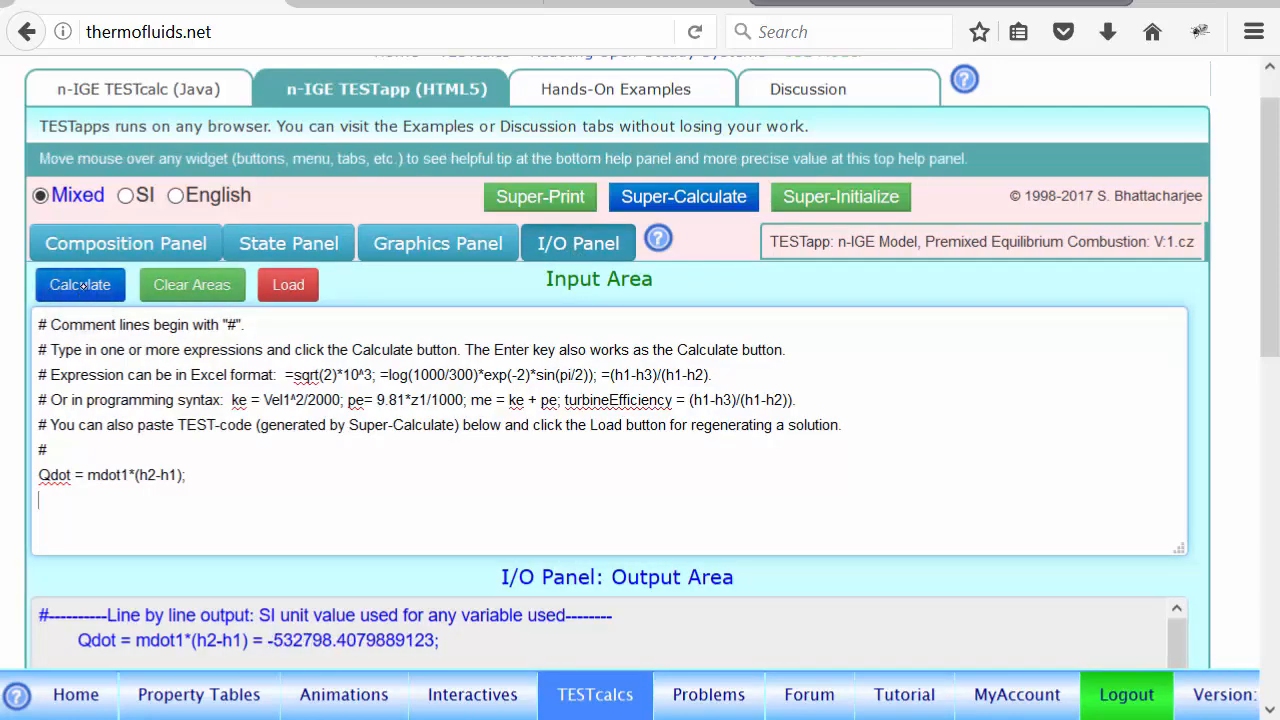
pyautogui.moveTo(1270, 316); pyautogui.dragTo(1266, 363)
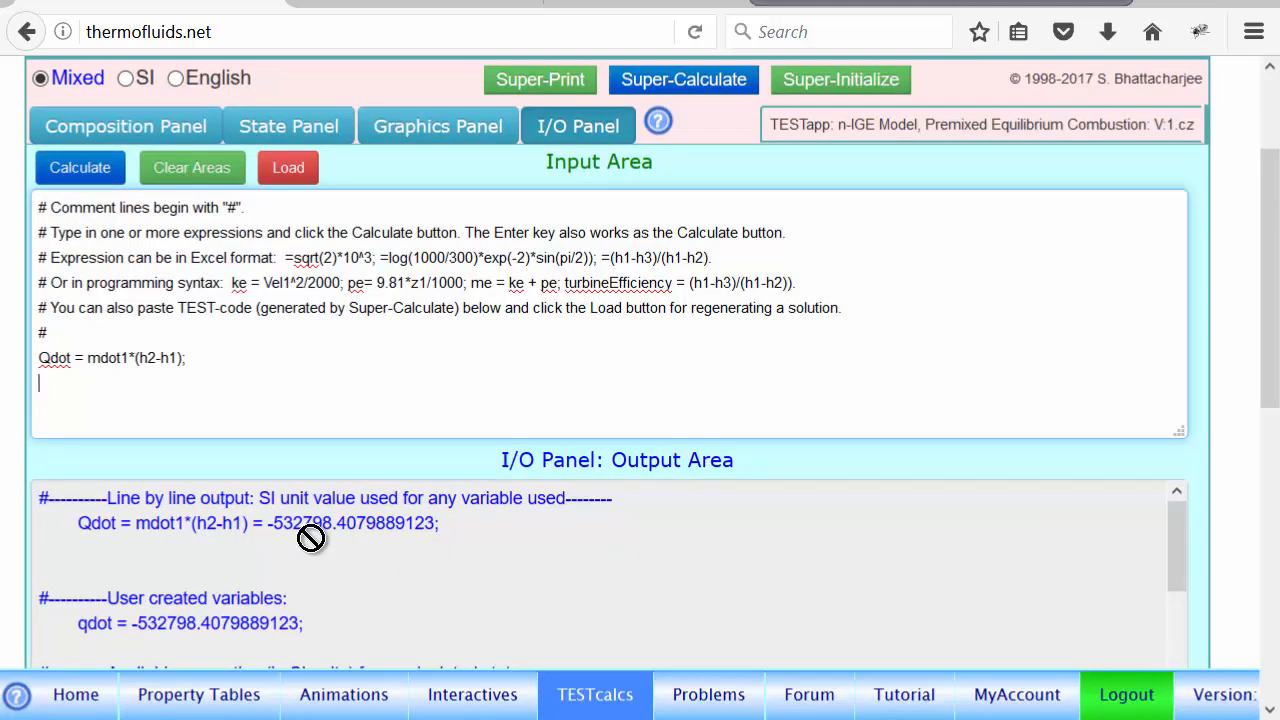
# Set T2 of State-2 to 2290 K and recalculate the state
pyautogui.click(288, 126)
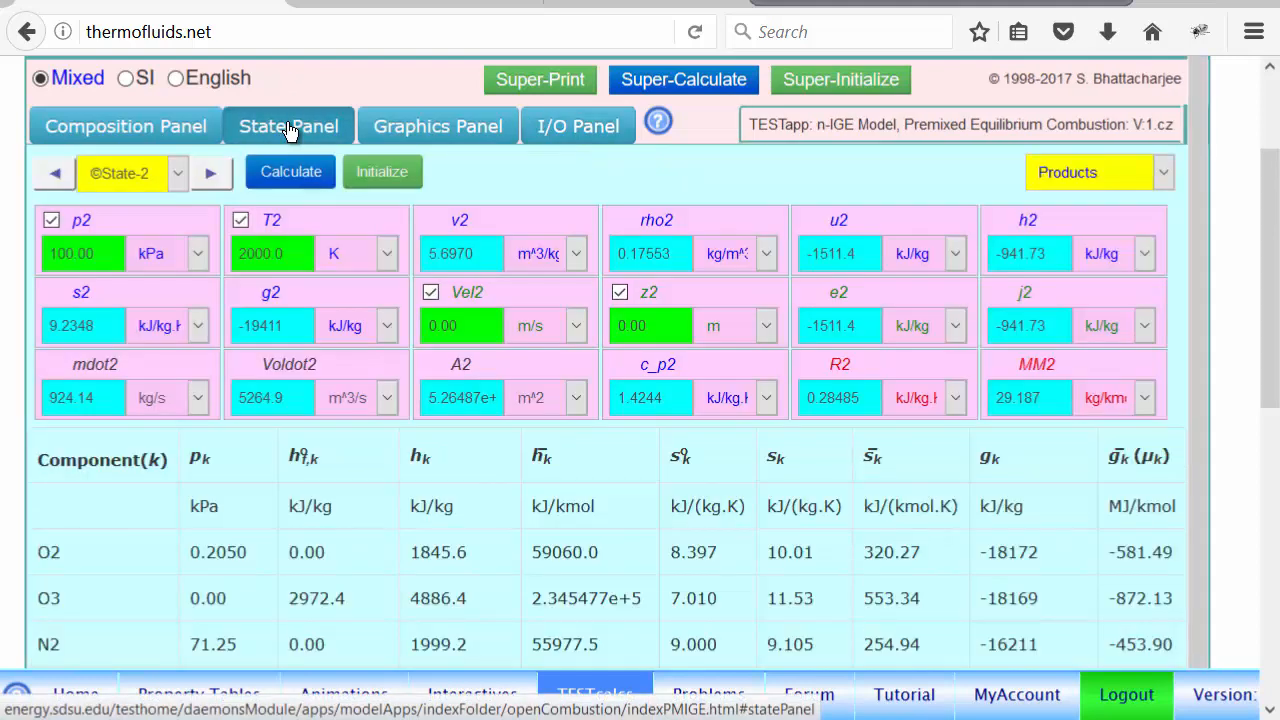
pyautogui.click(297, 256)
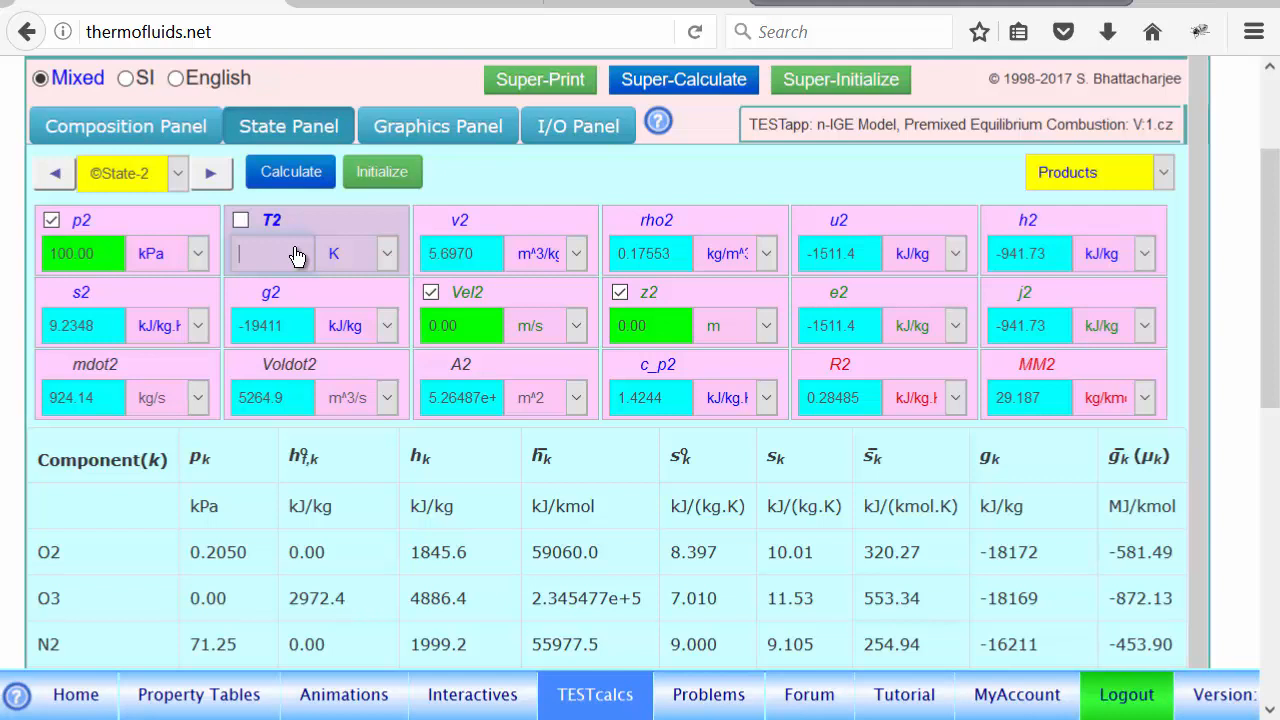
pyautogui.write('2000')
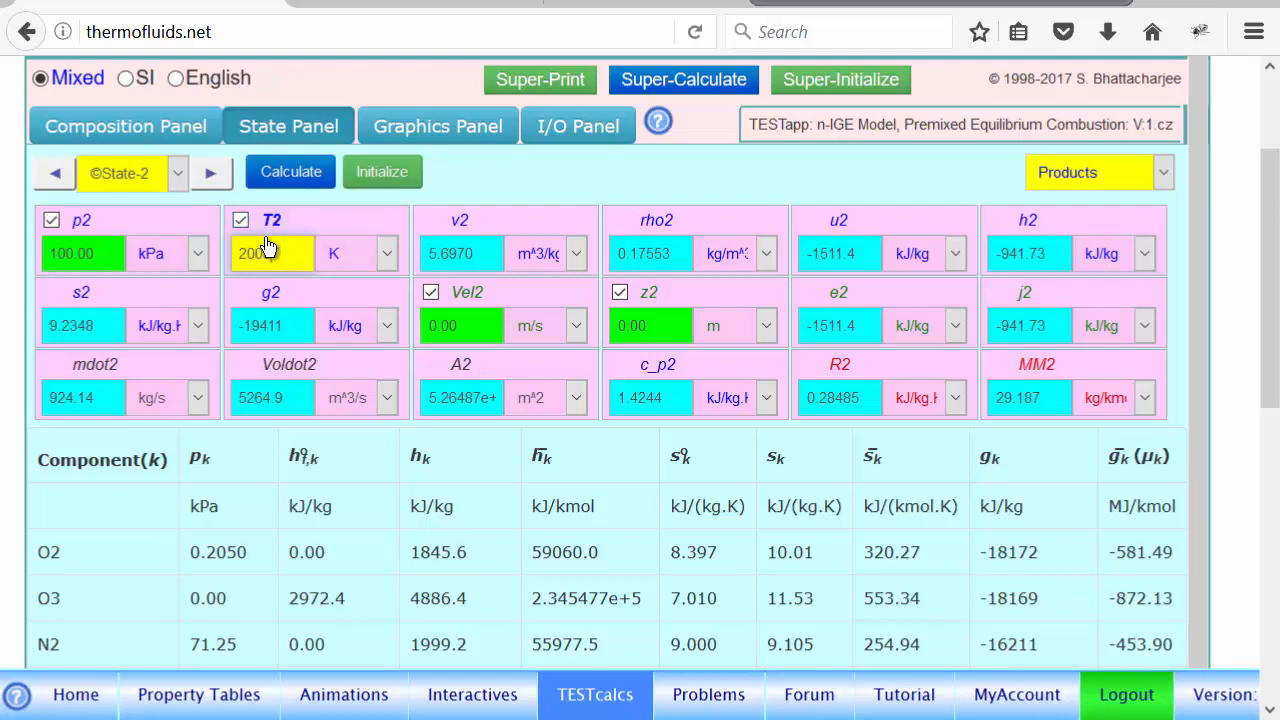
pyautogui.press('BackSpace')
pyautogui.press('BackSpace')
pyautogui.press('BackSpace')
pyautogui.write('290')
pyautogui.click(280, 176)
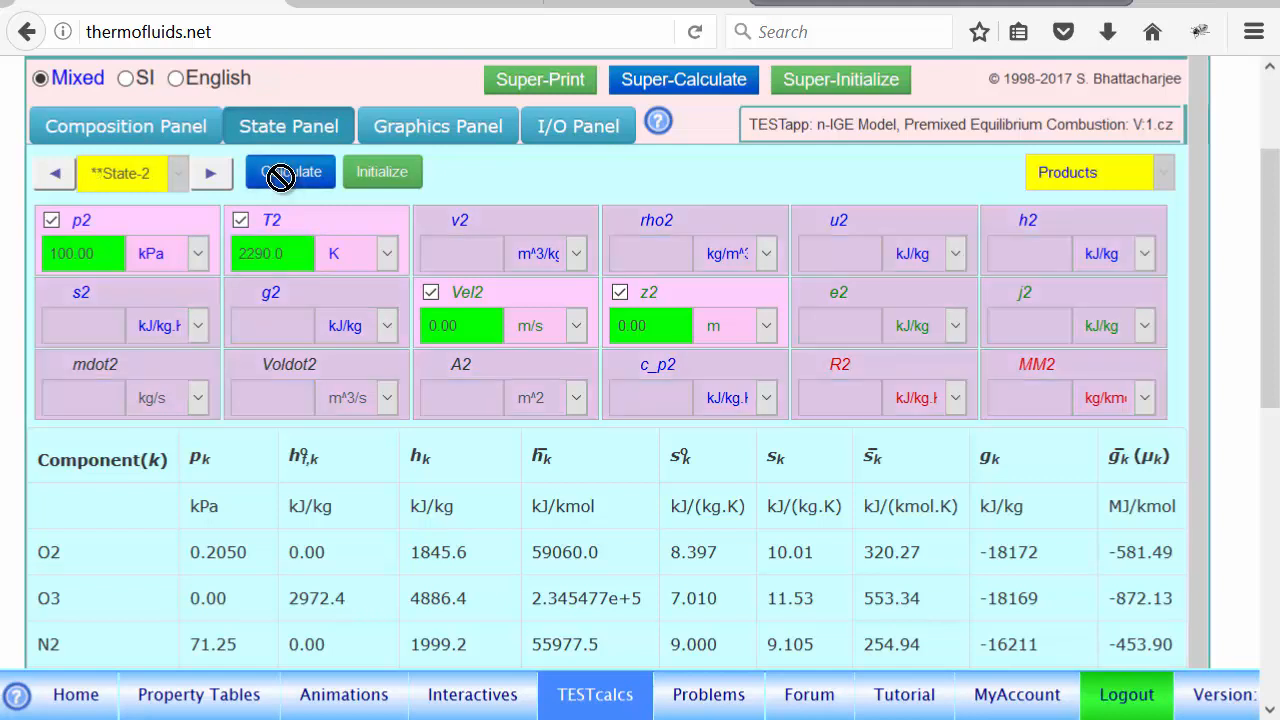
pyautogui.click(280, 176)
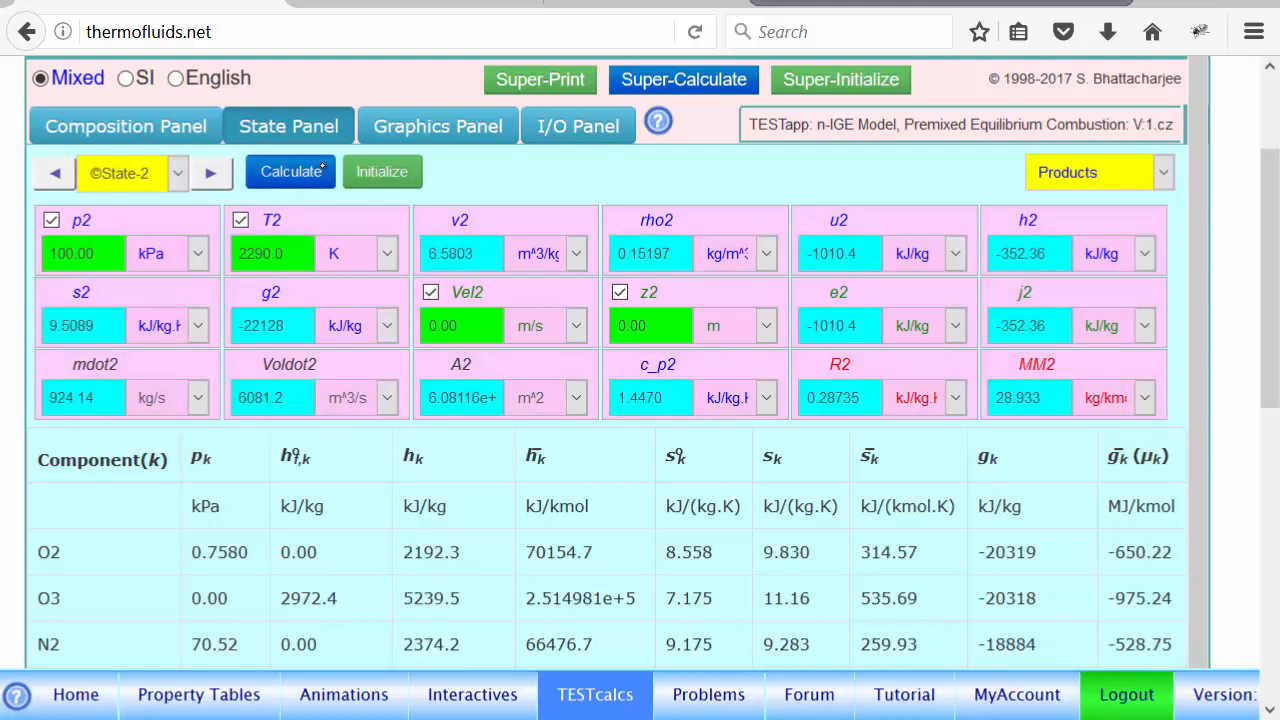
# Evaluate the Qdot expression for the 2290 K products to check the adiabatic condition
pyautogui.click(567, 130)
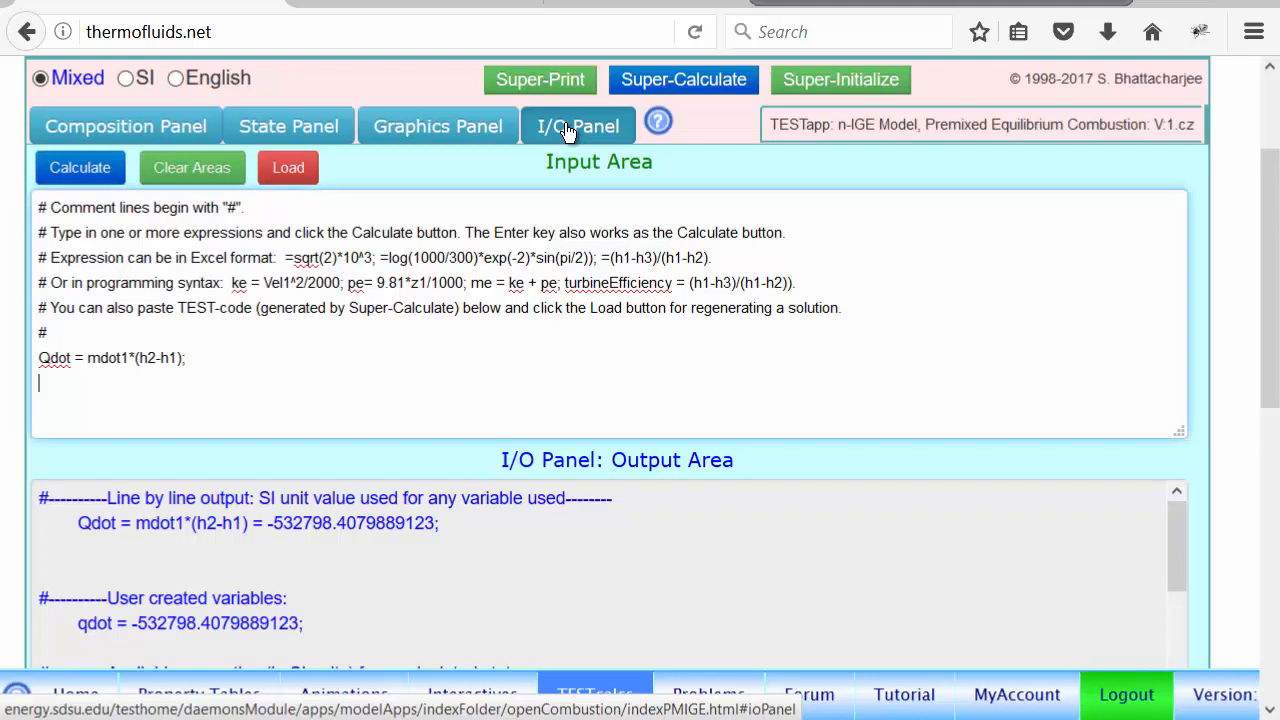
pyautogui.click(76, 168)
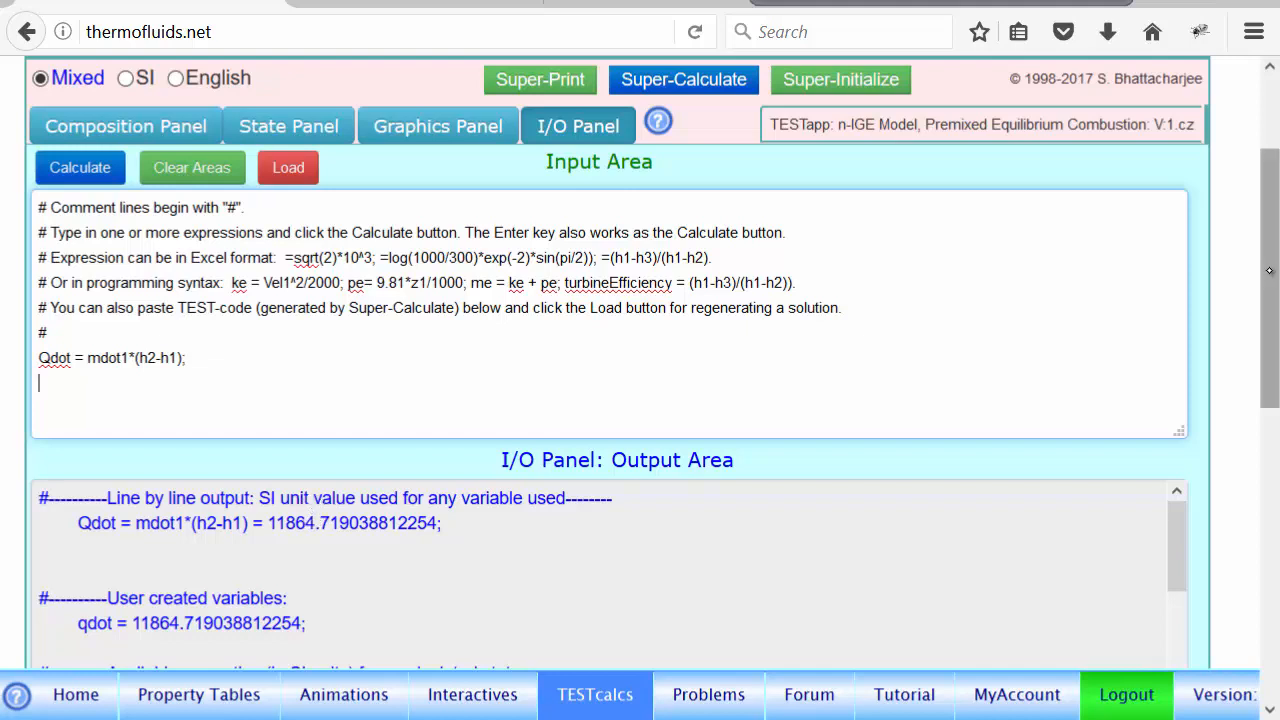
pyautogui.moveTo(1268, 270); pyautogui.dragTo(1274, 228)
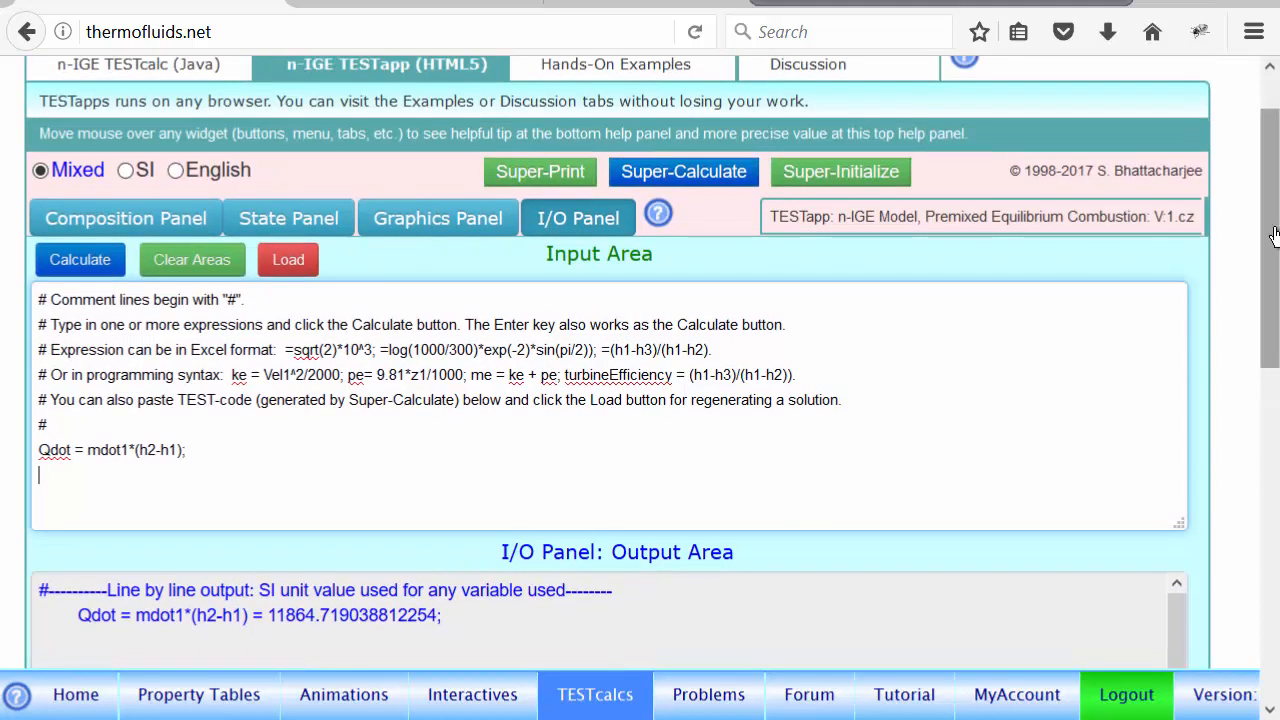
# Review the 2290 K products composition, the State-2 properties, the component list and the reaction equation
pyautogui.click(175, 220)
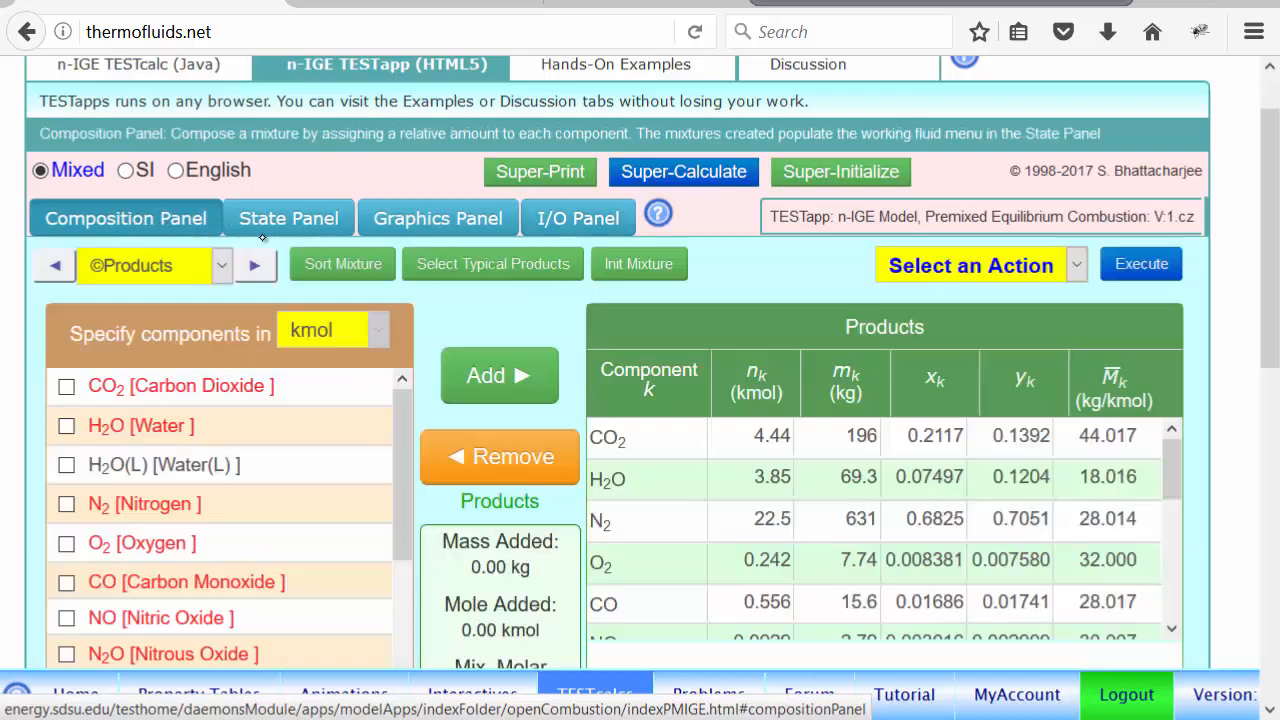
pyautogui.click(303, 222)
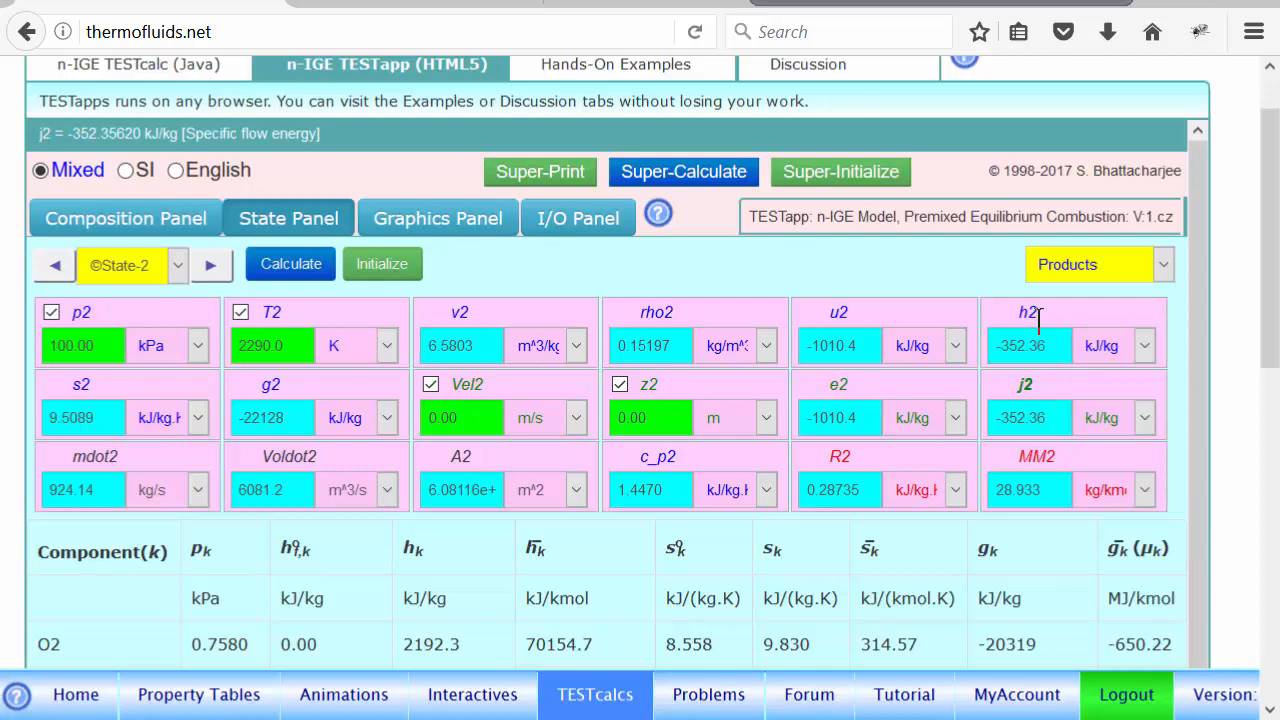
pyautogui.moveTo(1268, 265); pyautogui.dragTo(1263, 120)
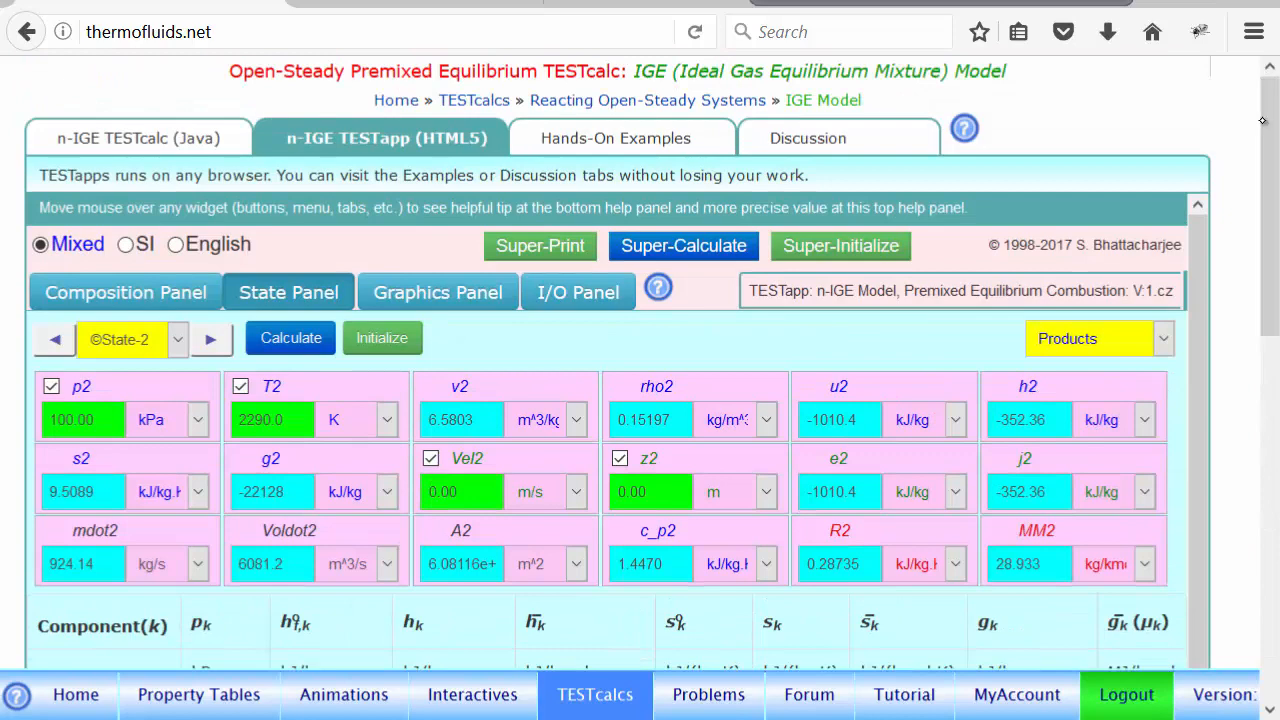
pyautogui.click(140, 290)
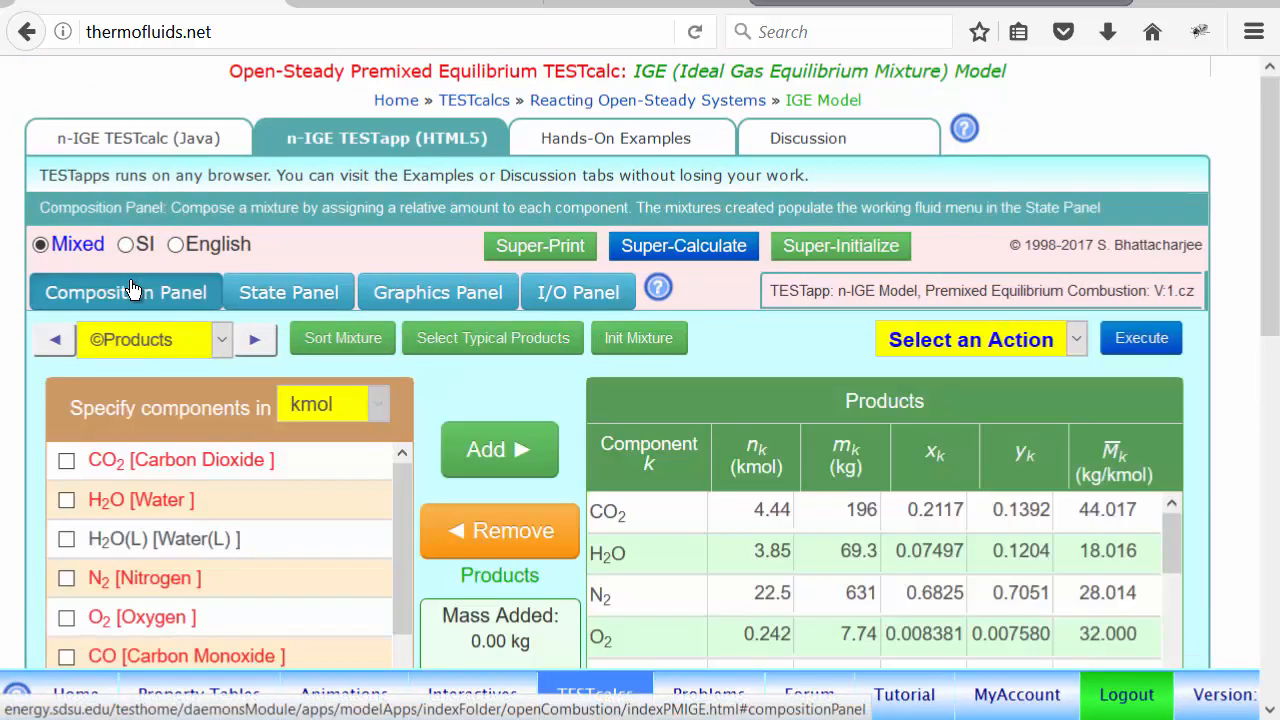
pyautogui.moveTo(1264, 226); pyautogui.dragTo(1266, 450)
pyautogui.moveTo(396, 108); pyautogui.dragTo(423, 420)
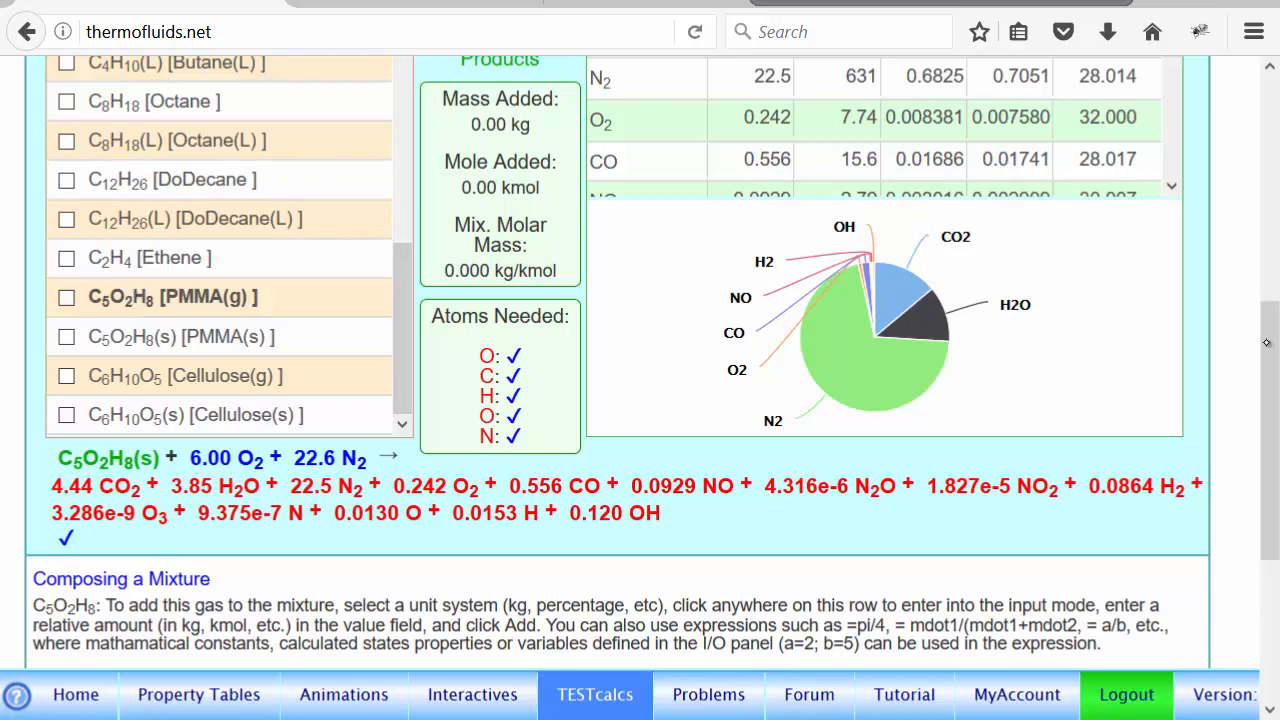
pyautogui.moveTo(1268, 343); pyautogui.dragTo(1275, 98)
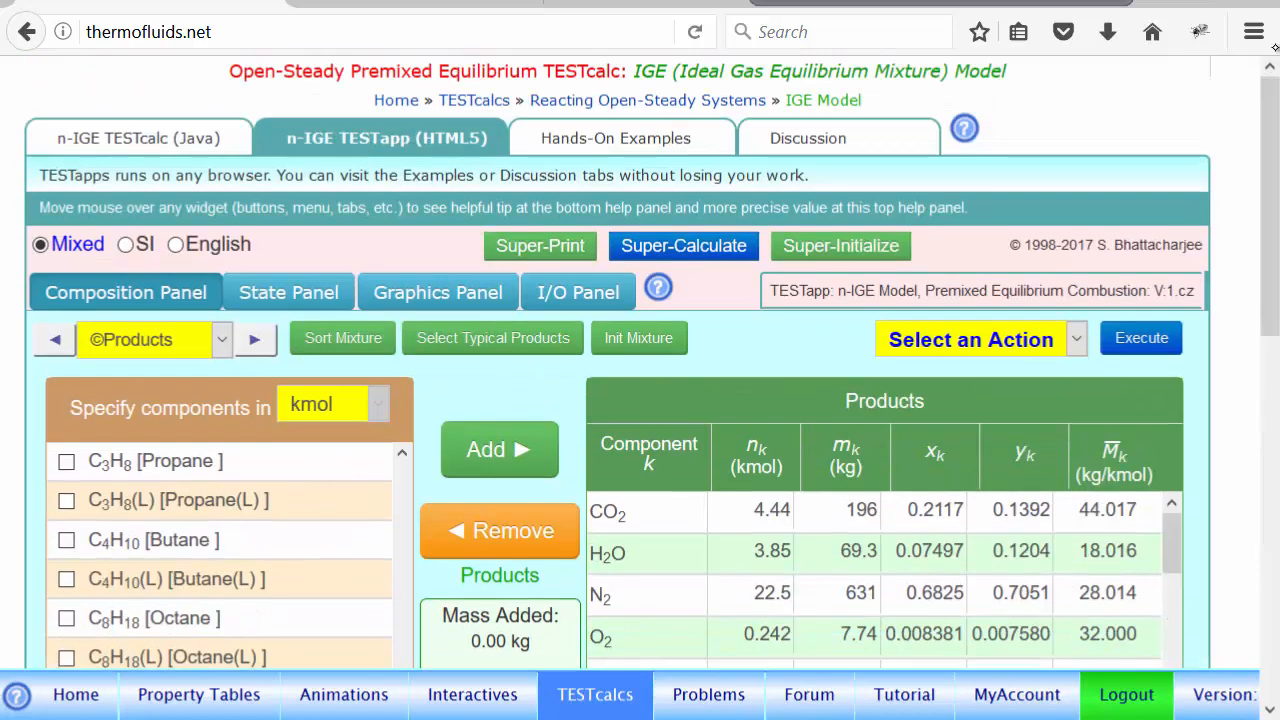